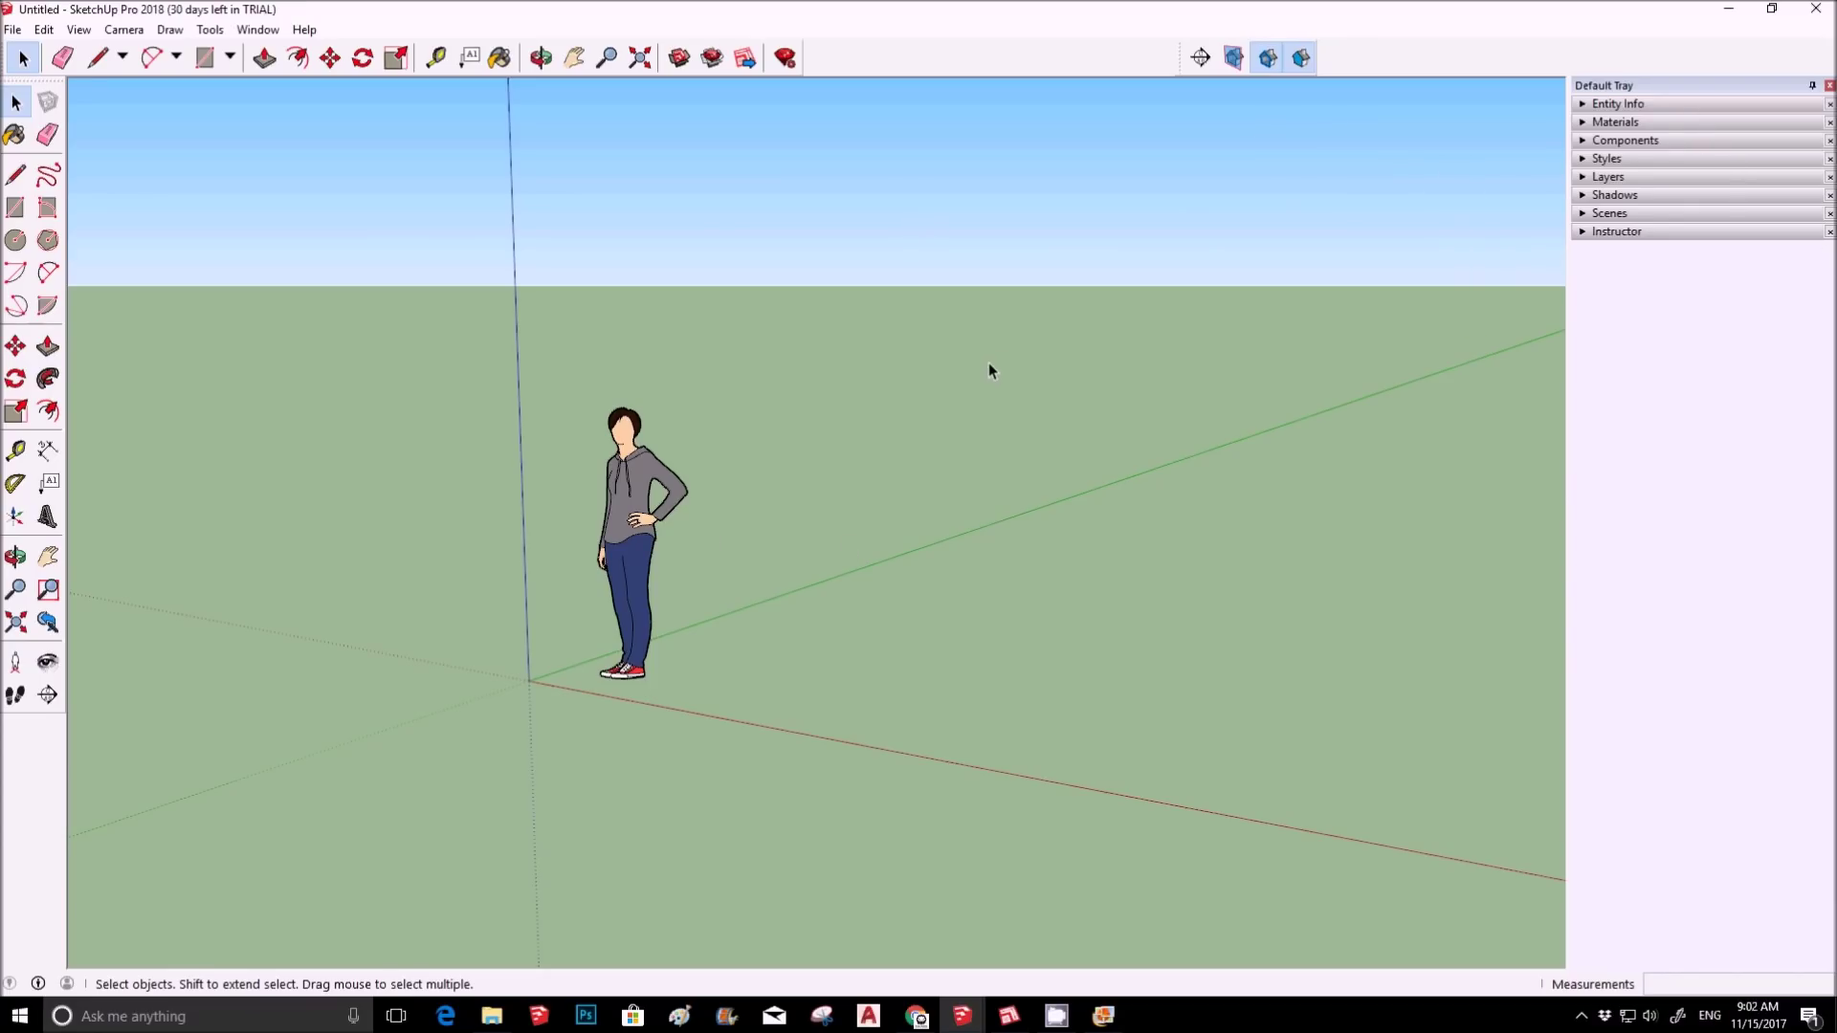
Switch to the 001.skp house model, then orbit and zoom to frame the glazed building.
middle_drag(990, 365, 887, 384)
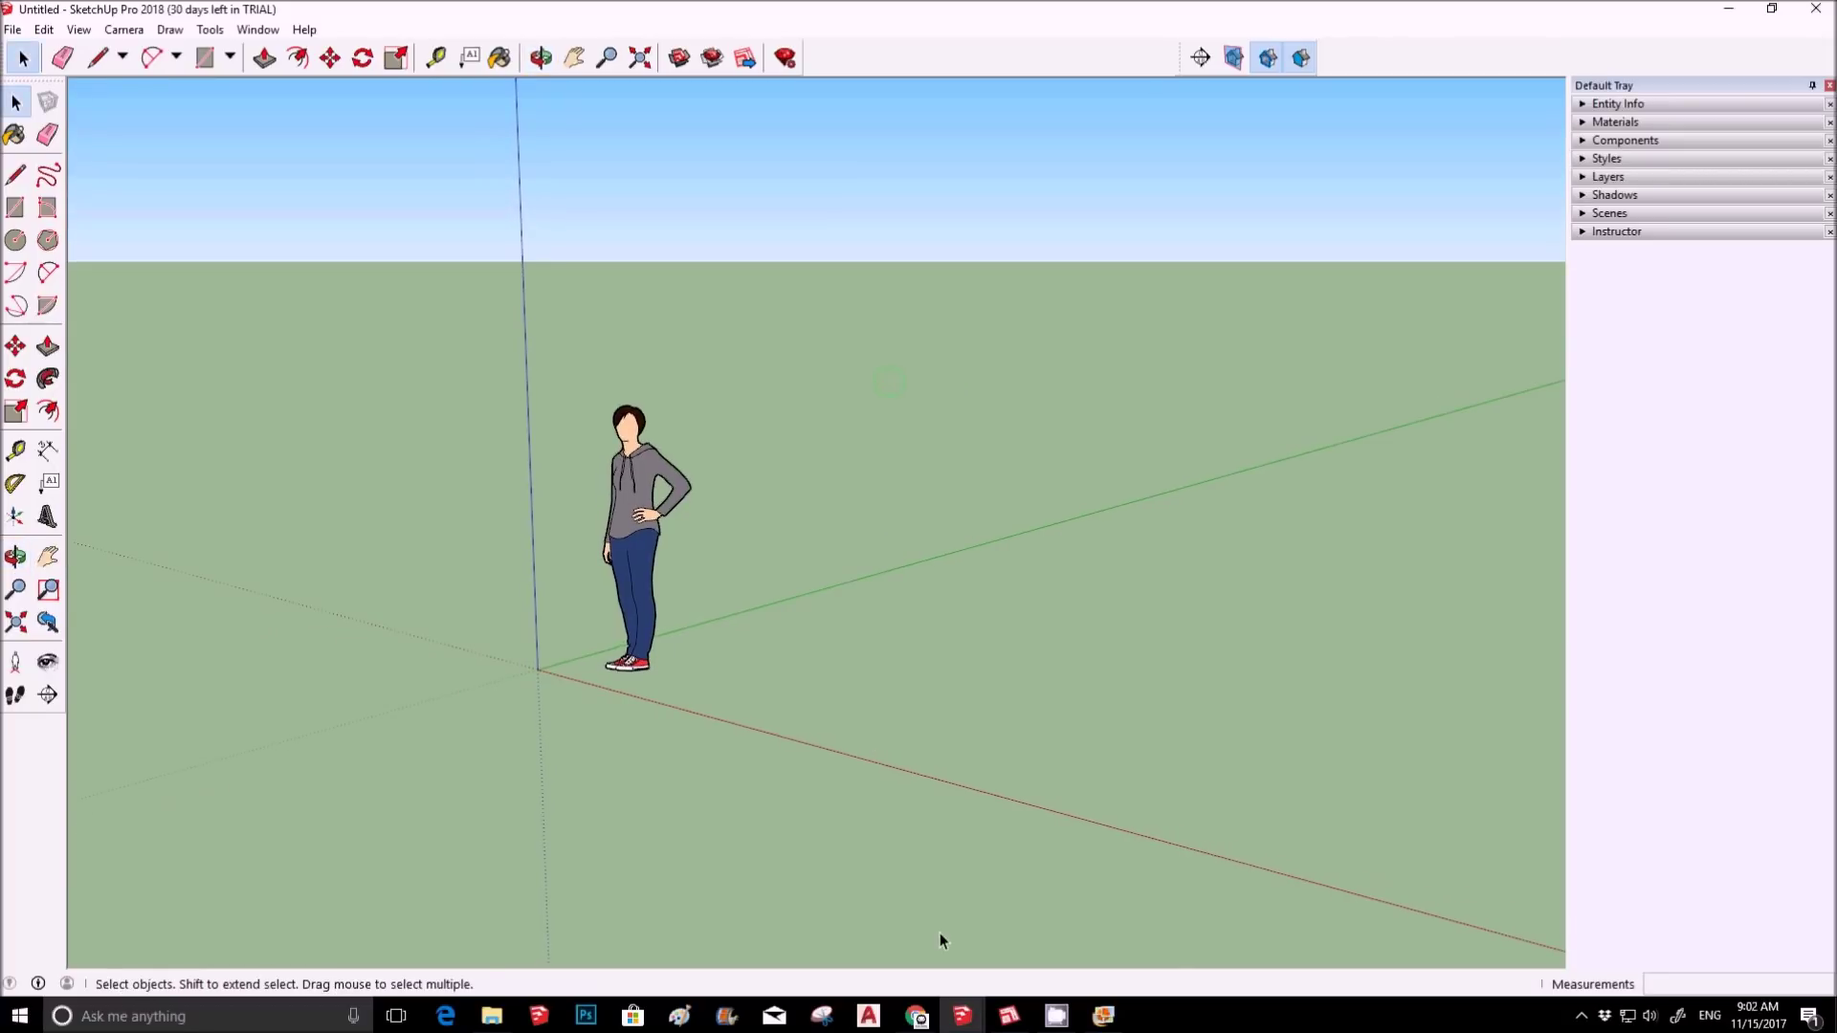
mouse_move(961, 1014)
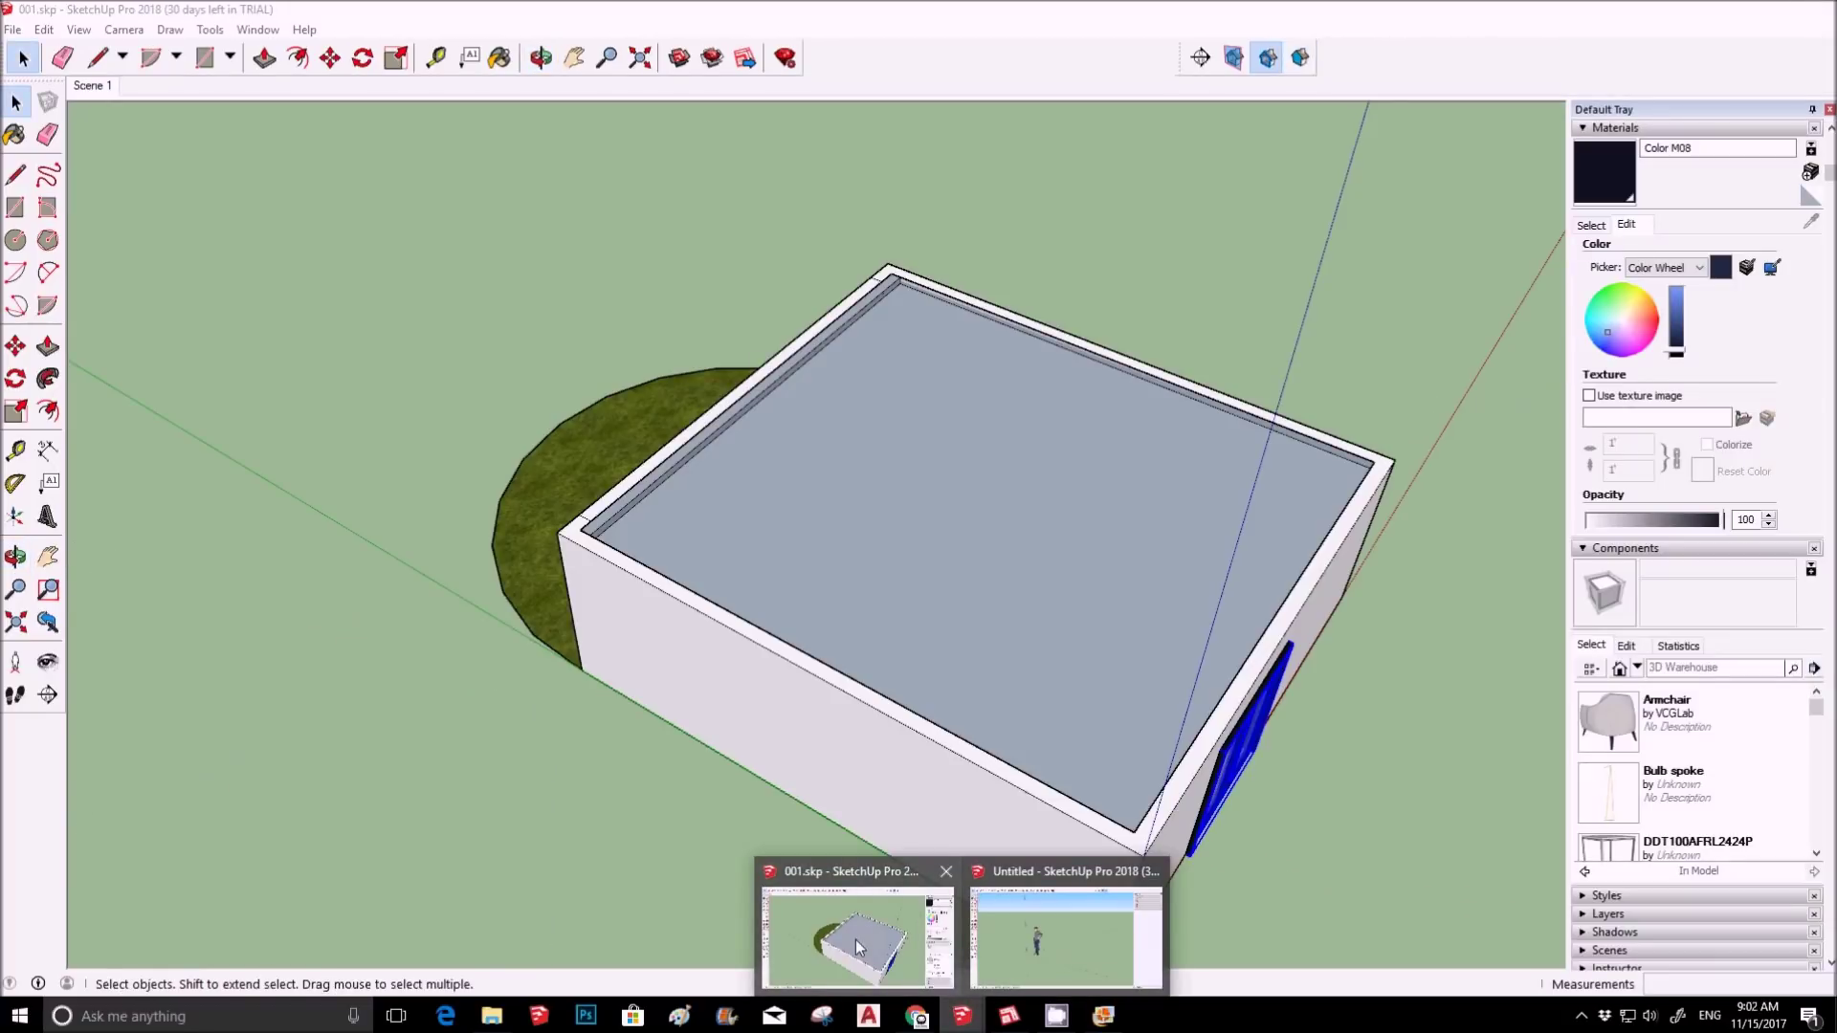
click(856, 940)
middle_drag(627, 520, 1379, 379)
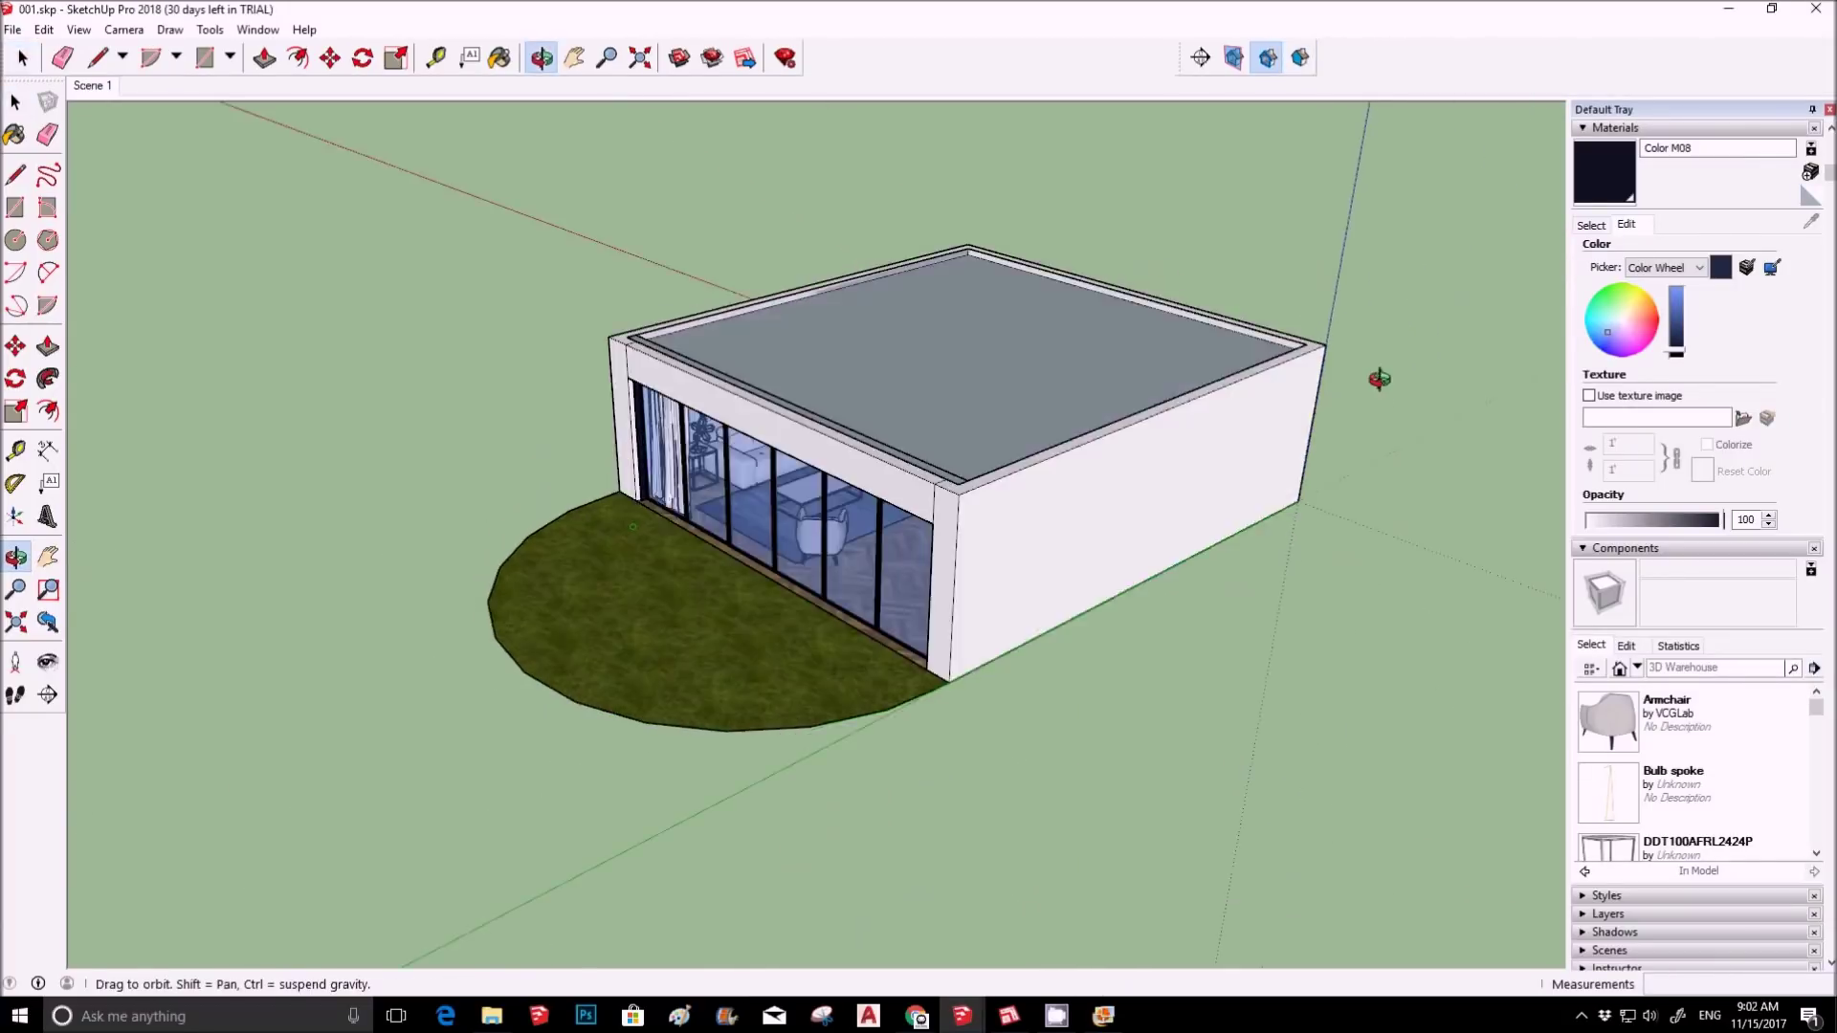
scroll(1062, 453, up, 3)
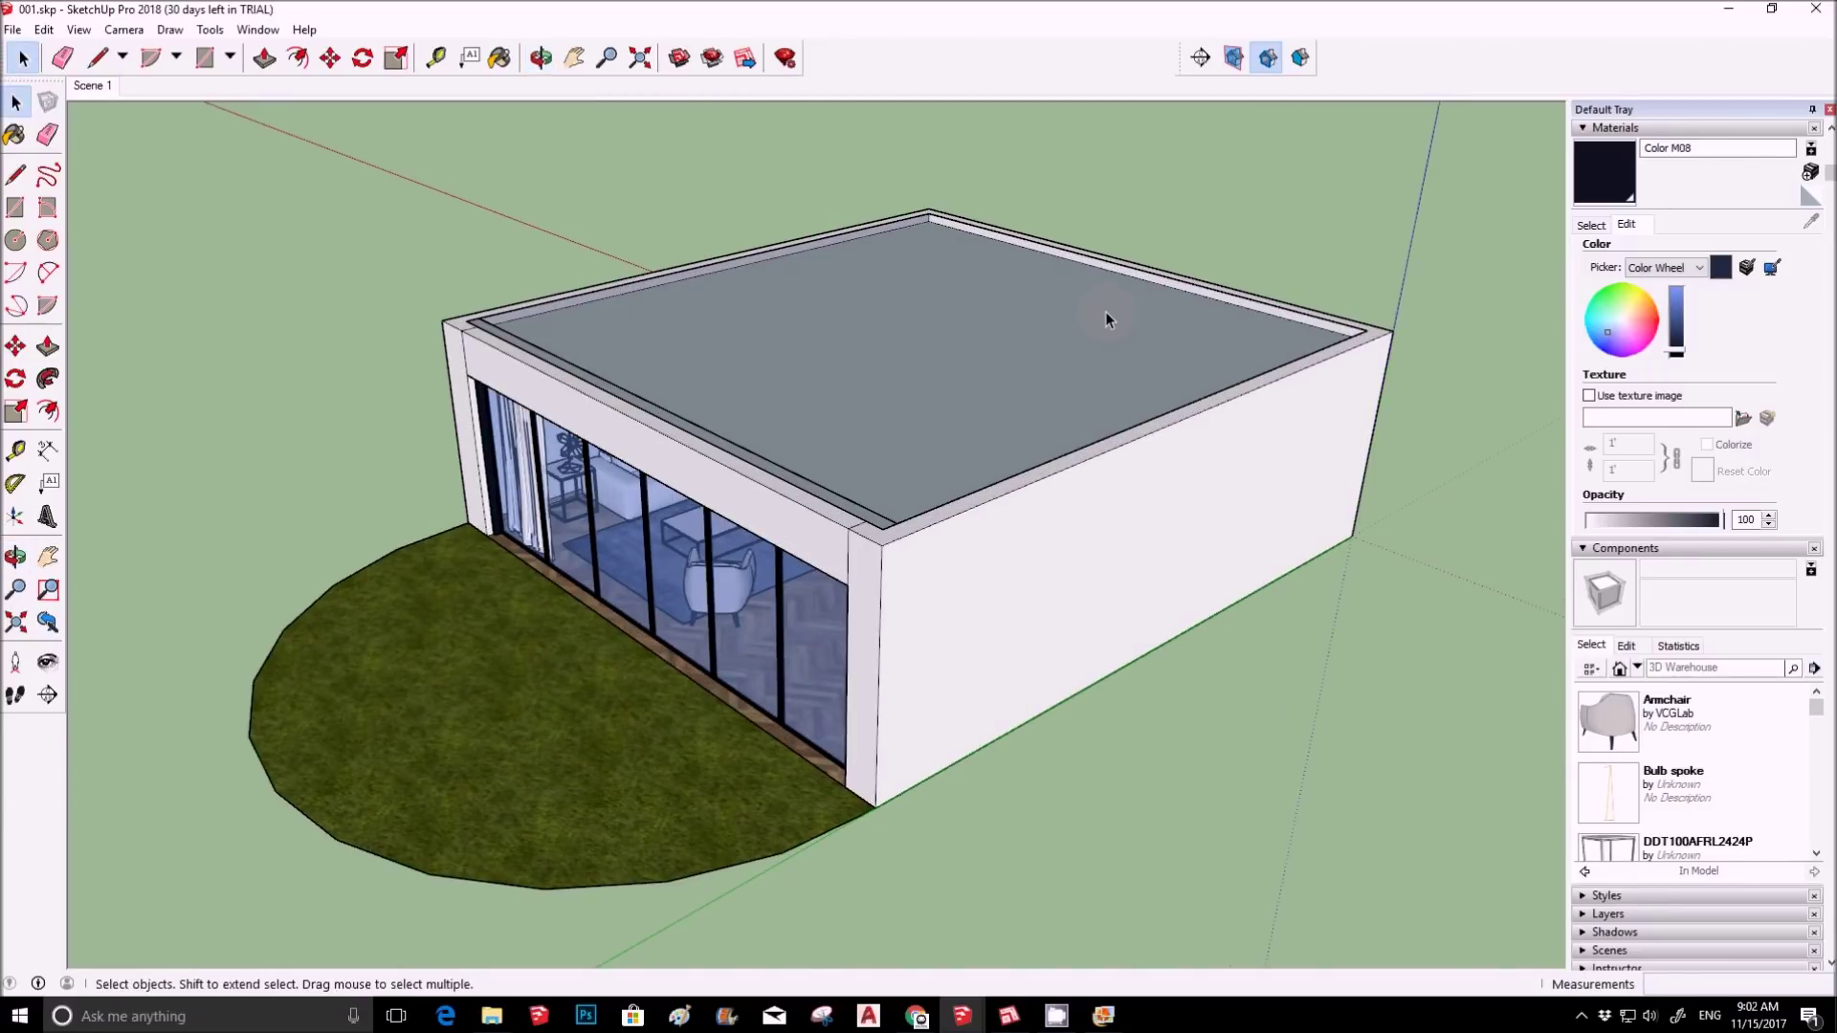
middle_drag(1083, 358, 960, 343)
scroll(620, 507, up, 3)
scroll(613, 520, down, 5)
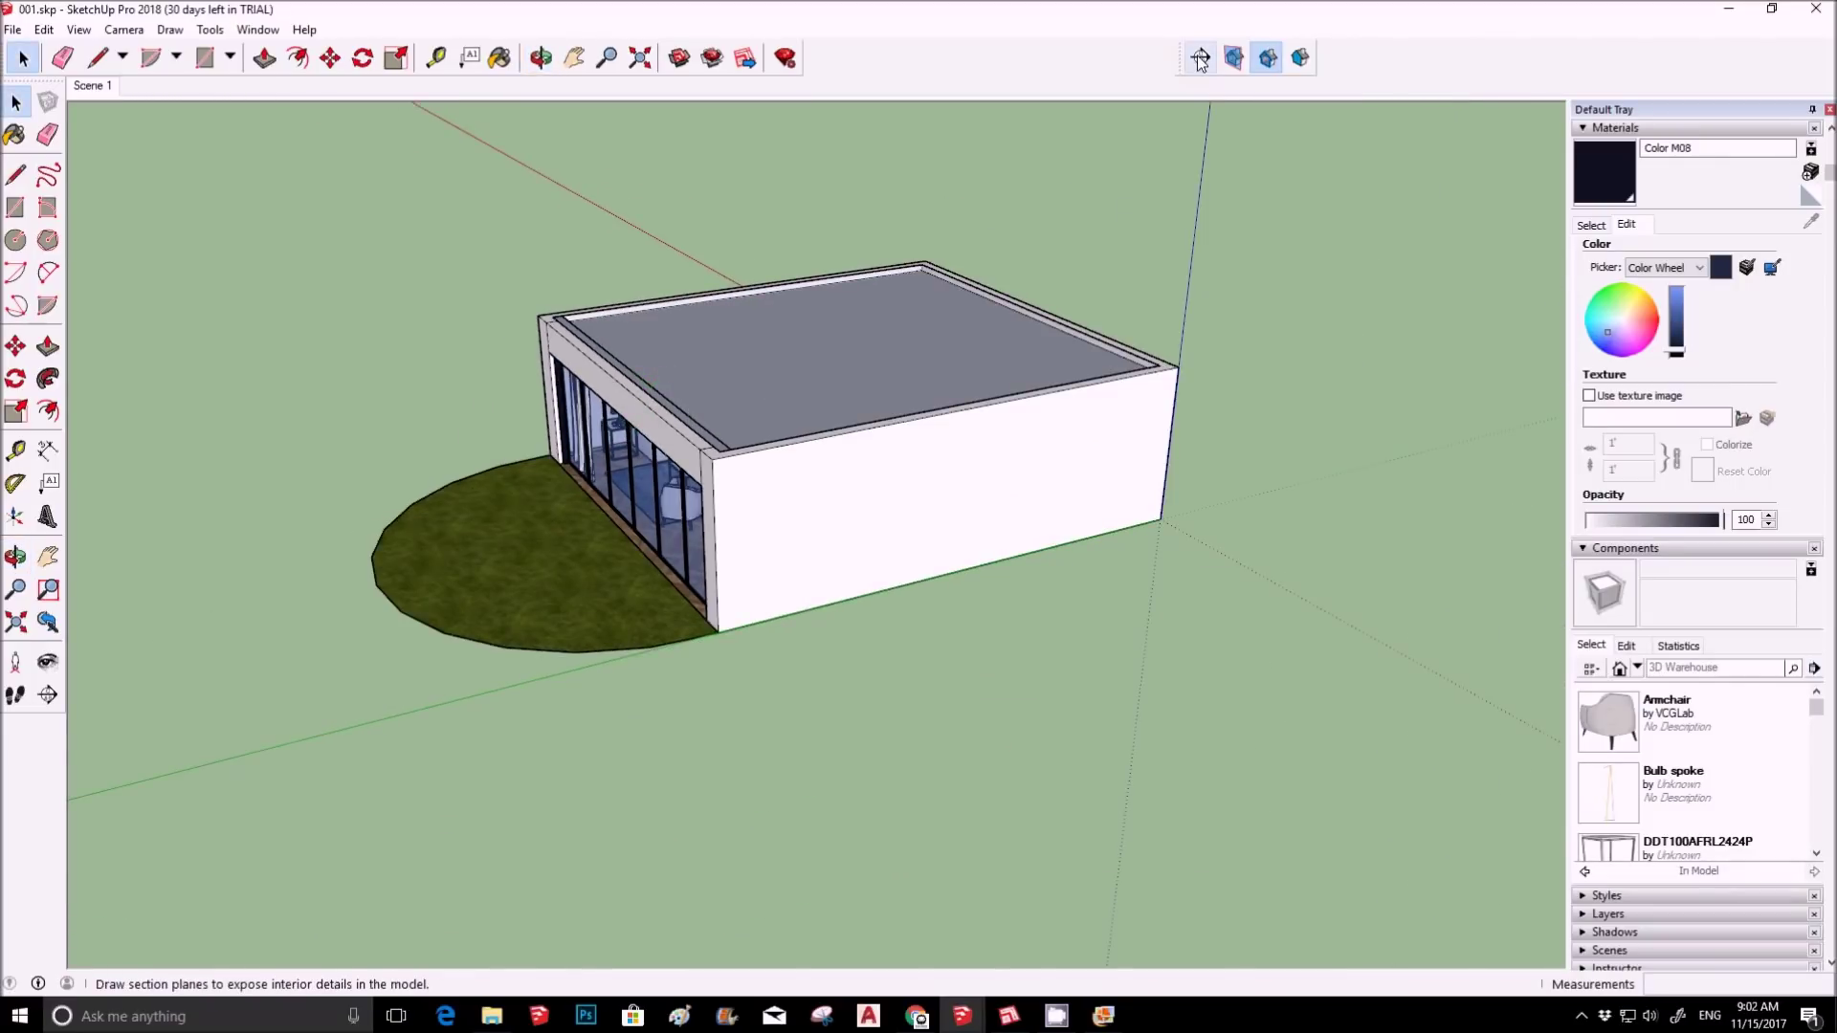
Add a section plane, keeping the name Section 1 and setting its symbol to A1.
click(1202, 57)
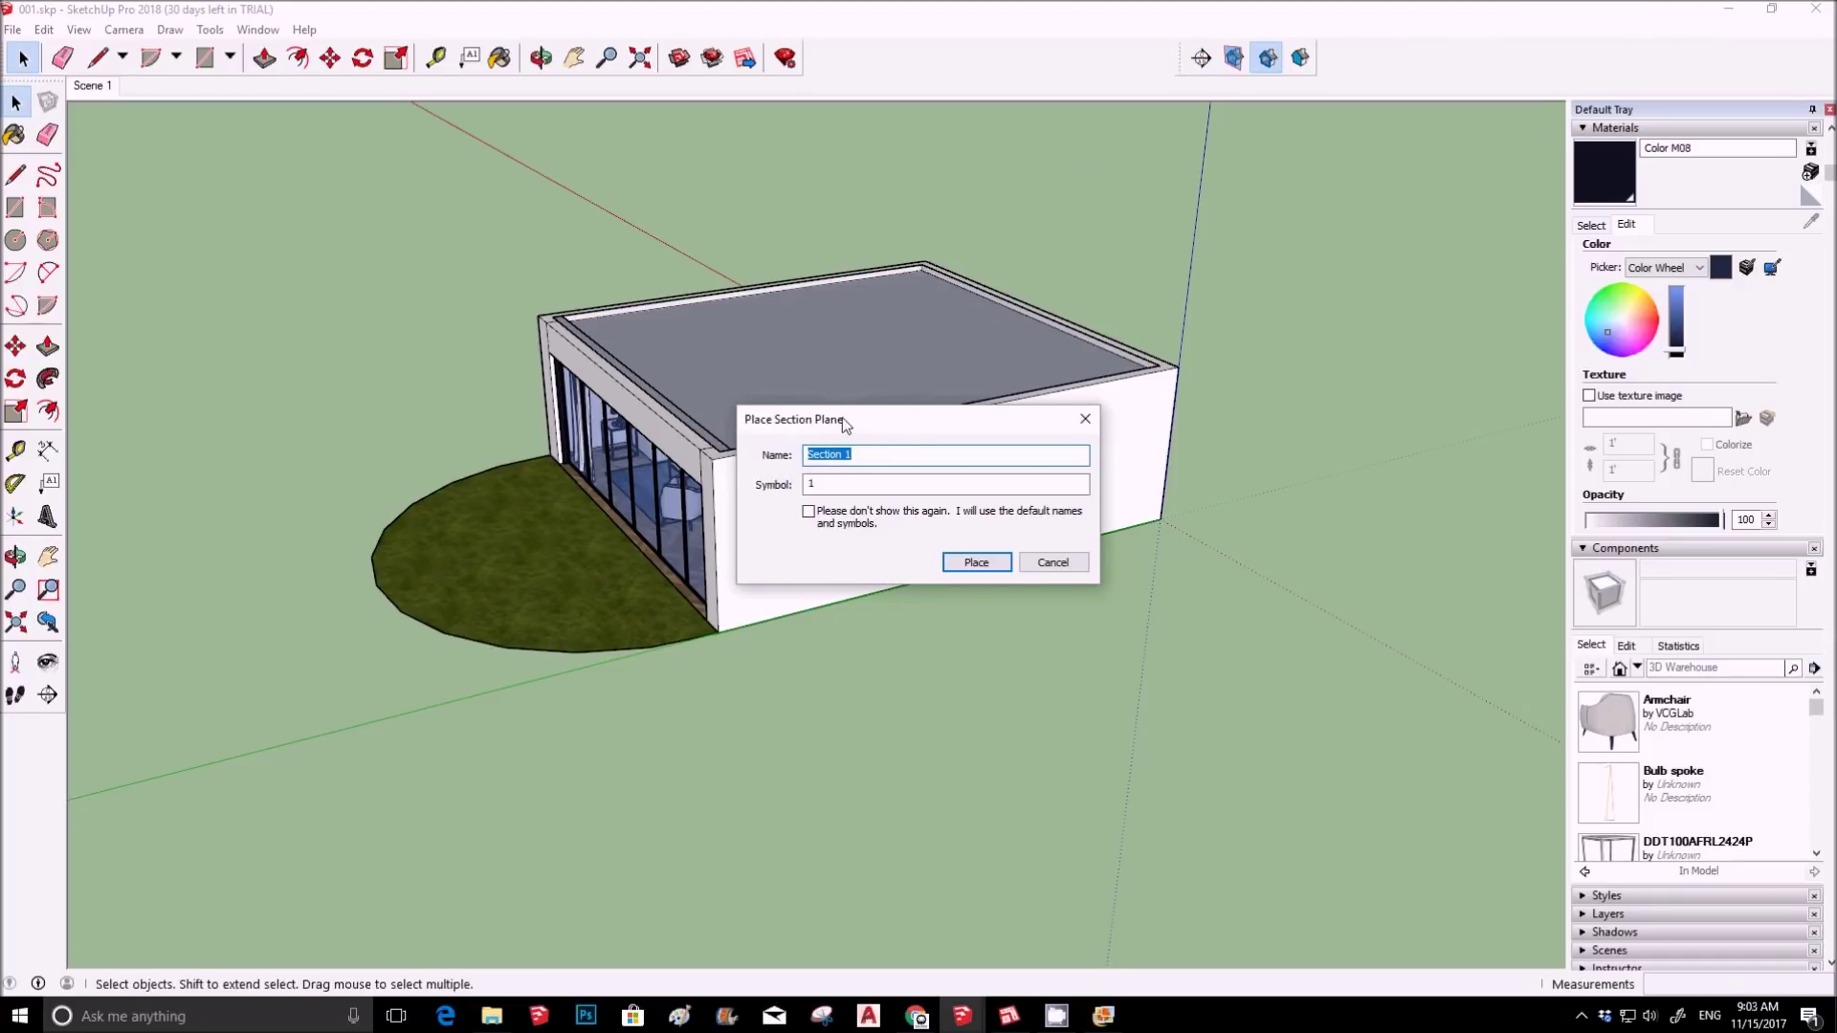
drag(846, 425, 814, 334)
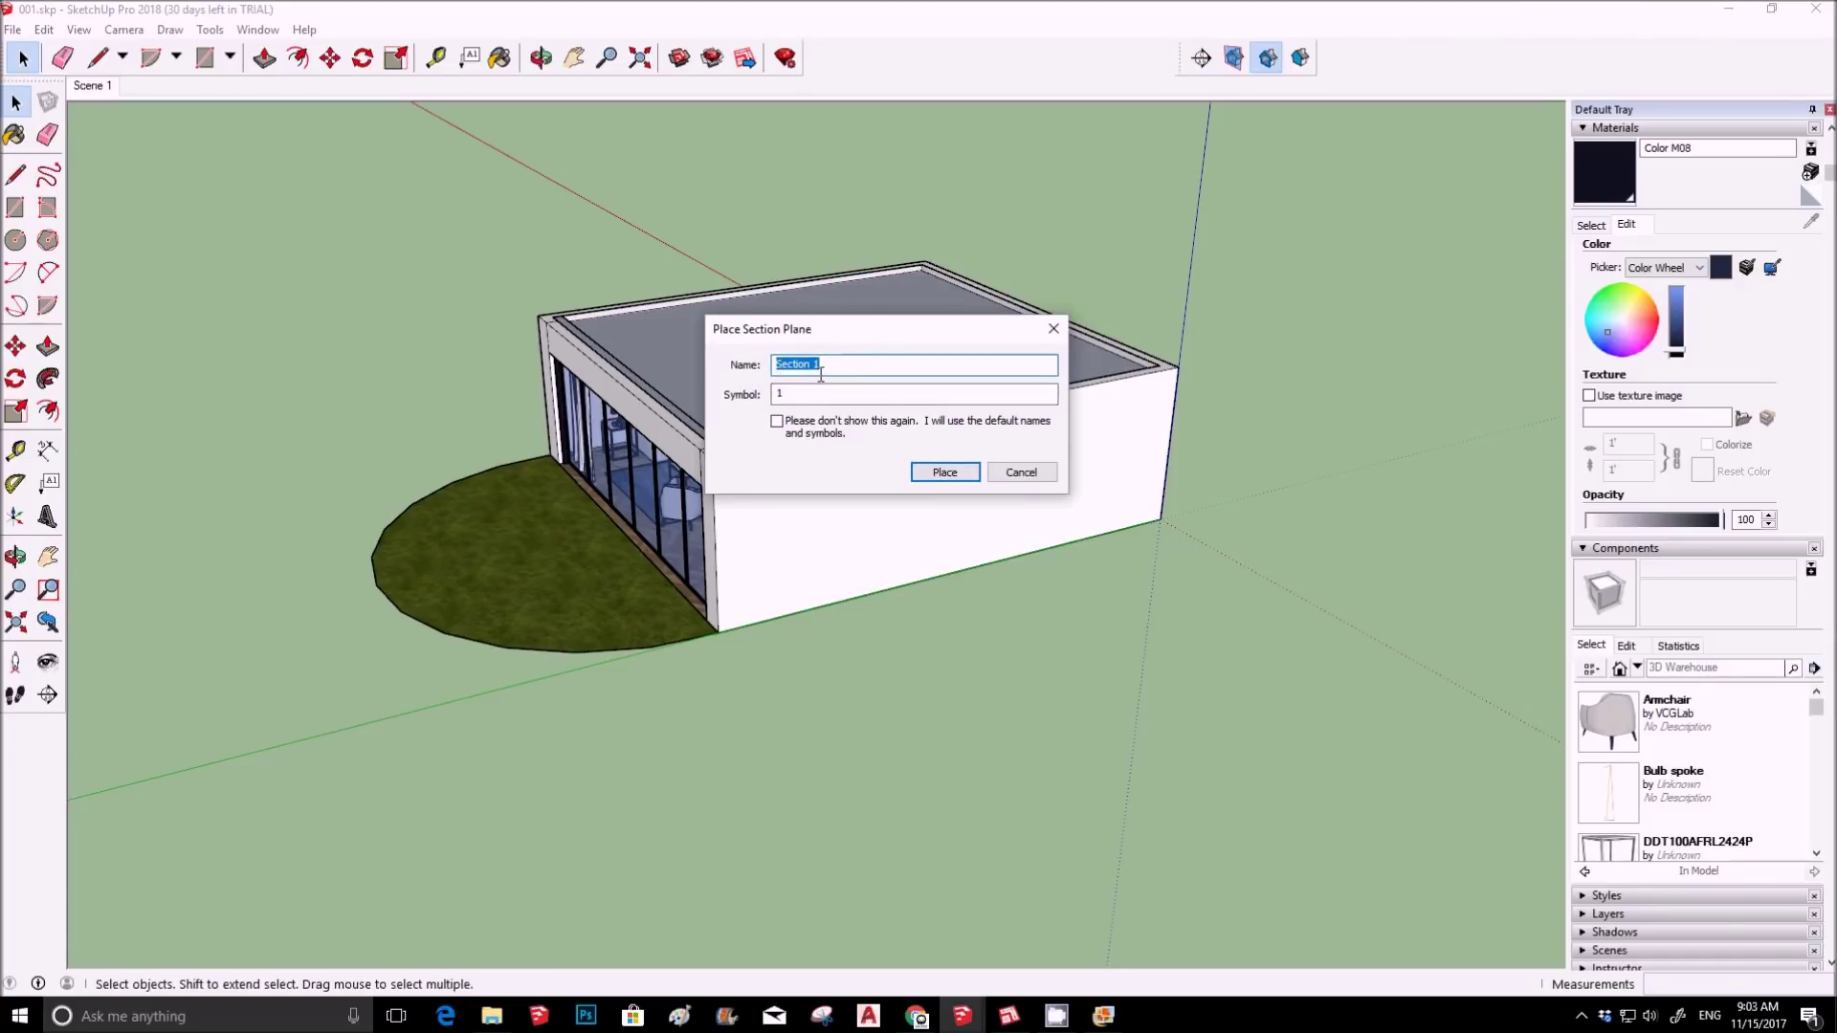
click(816, 367)
click(801, 395)
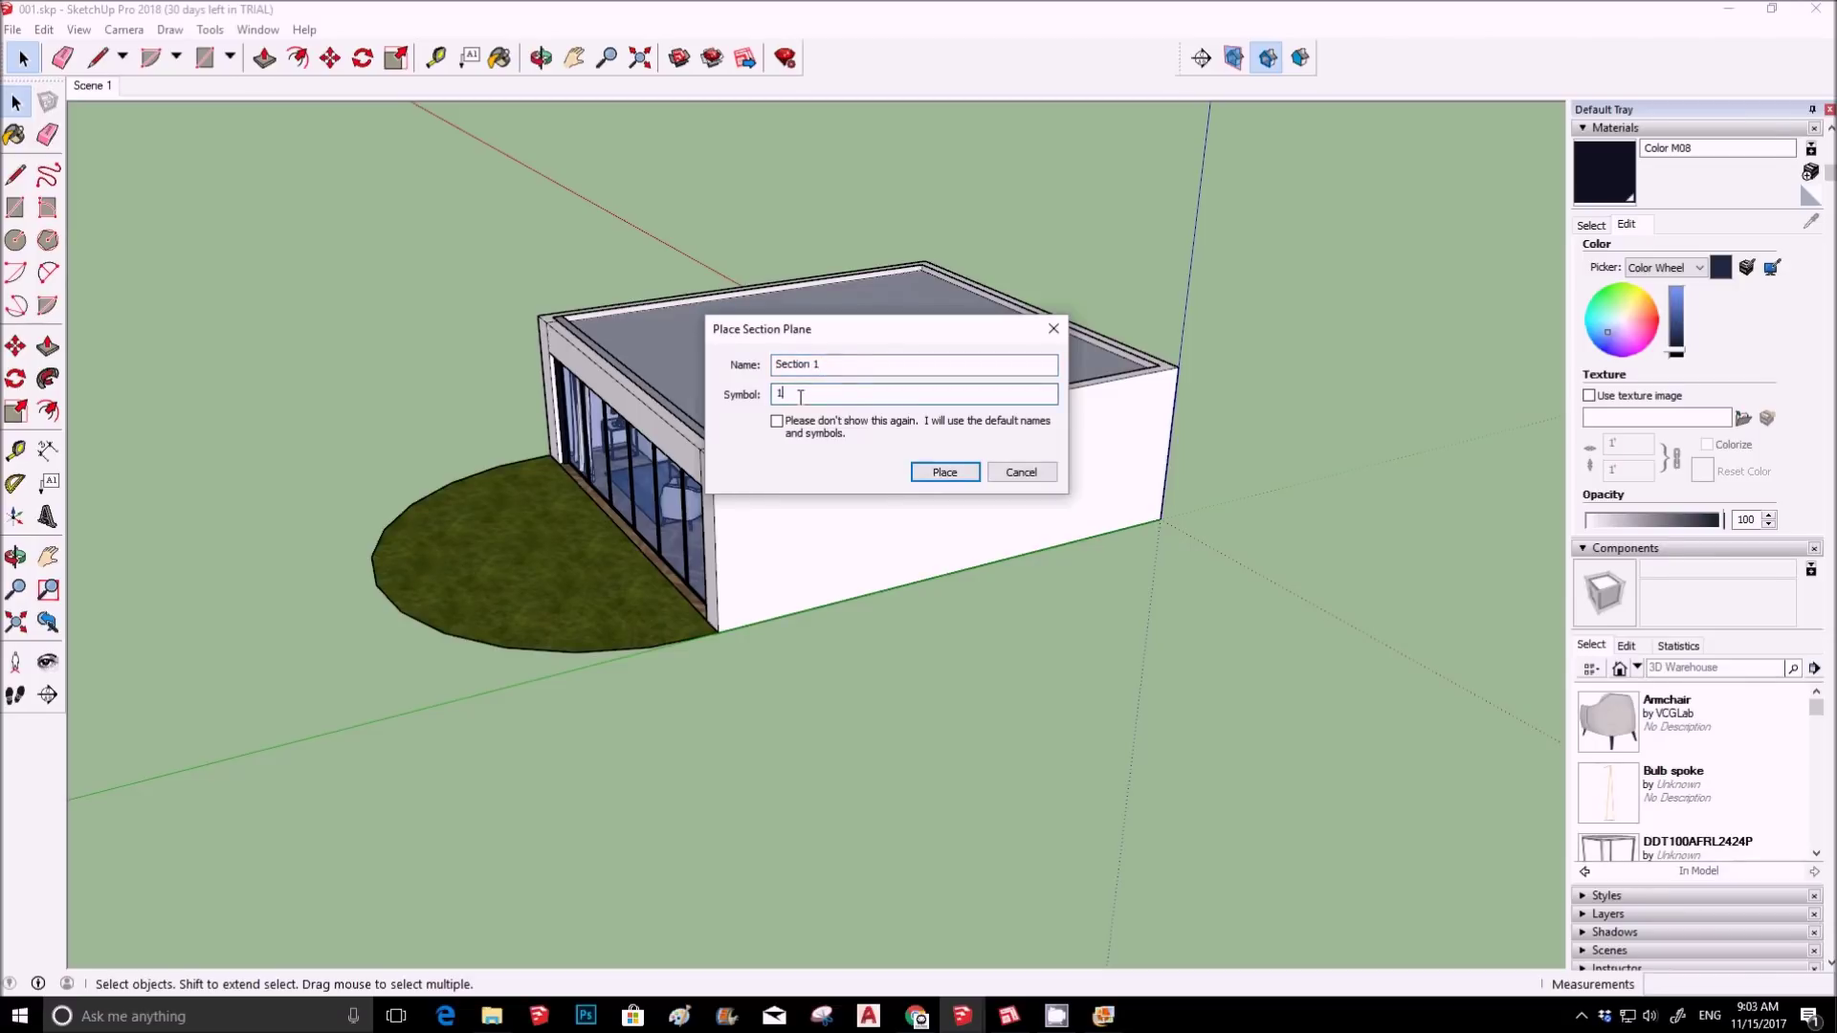
text(A)
click(944, 473)
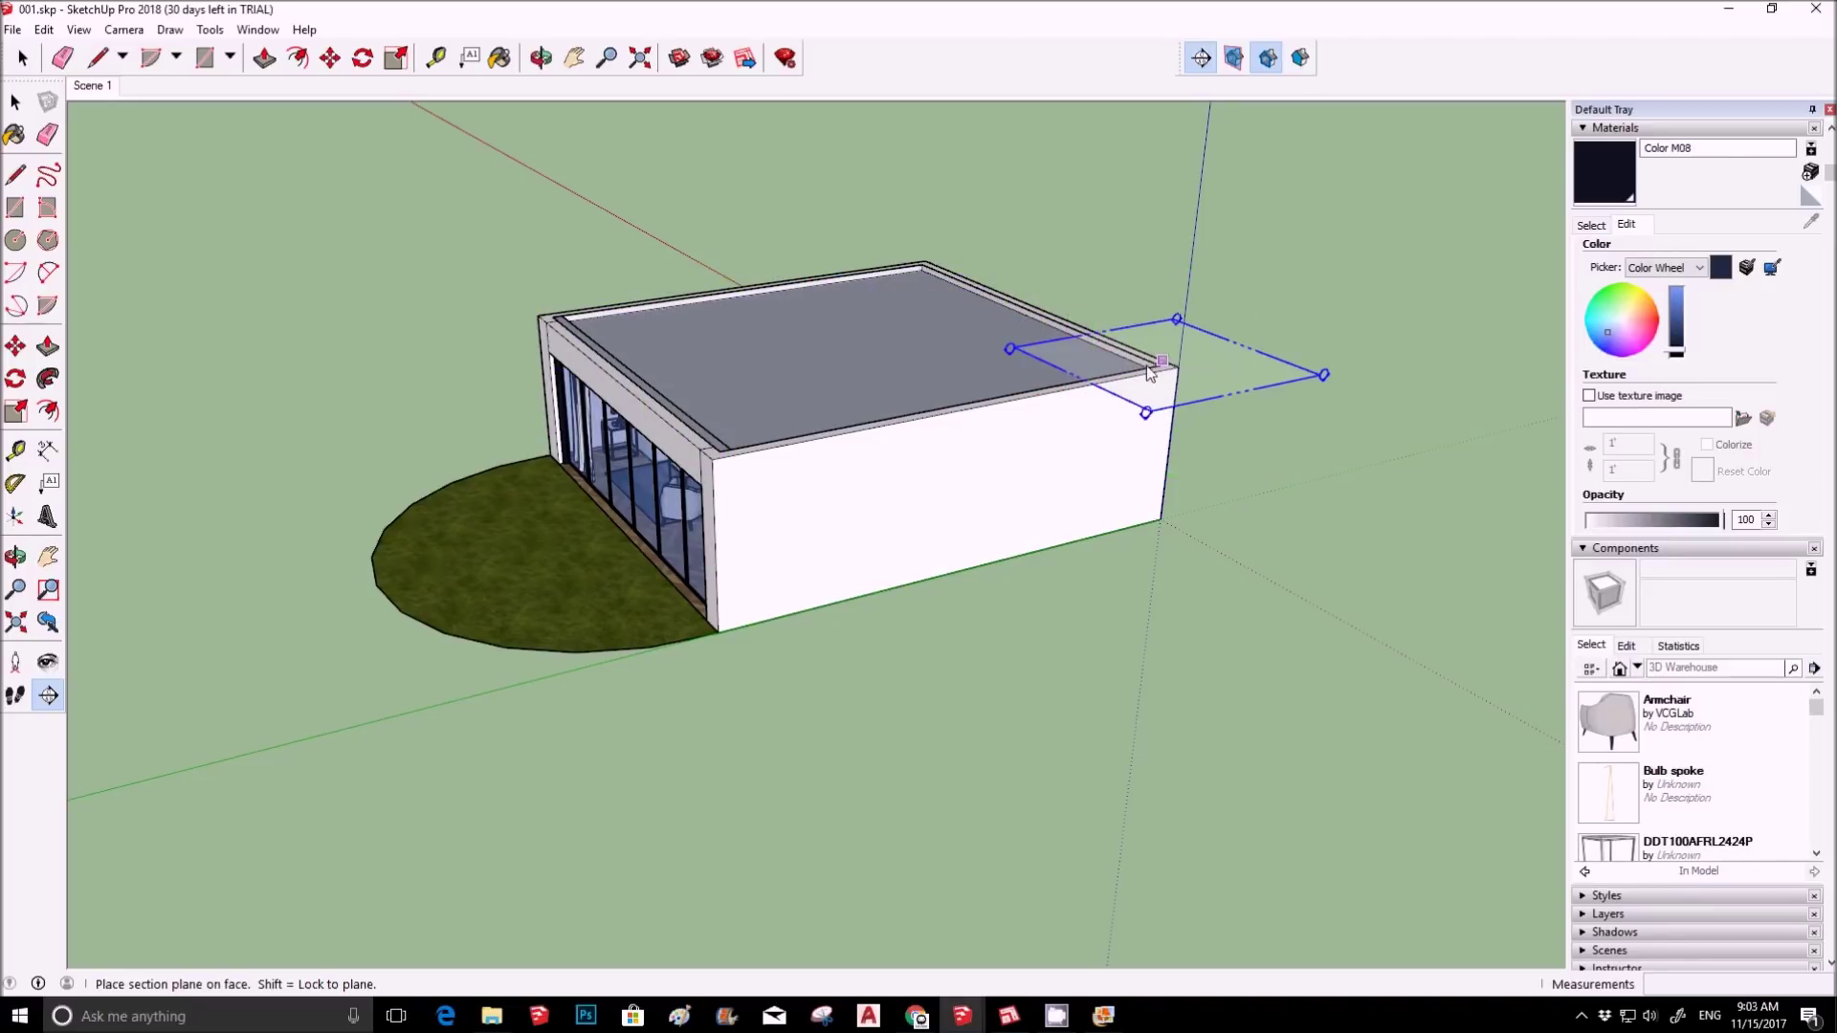
Place Section 1 on the roof and turn on section fill.
click(847, 422)
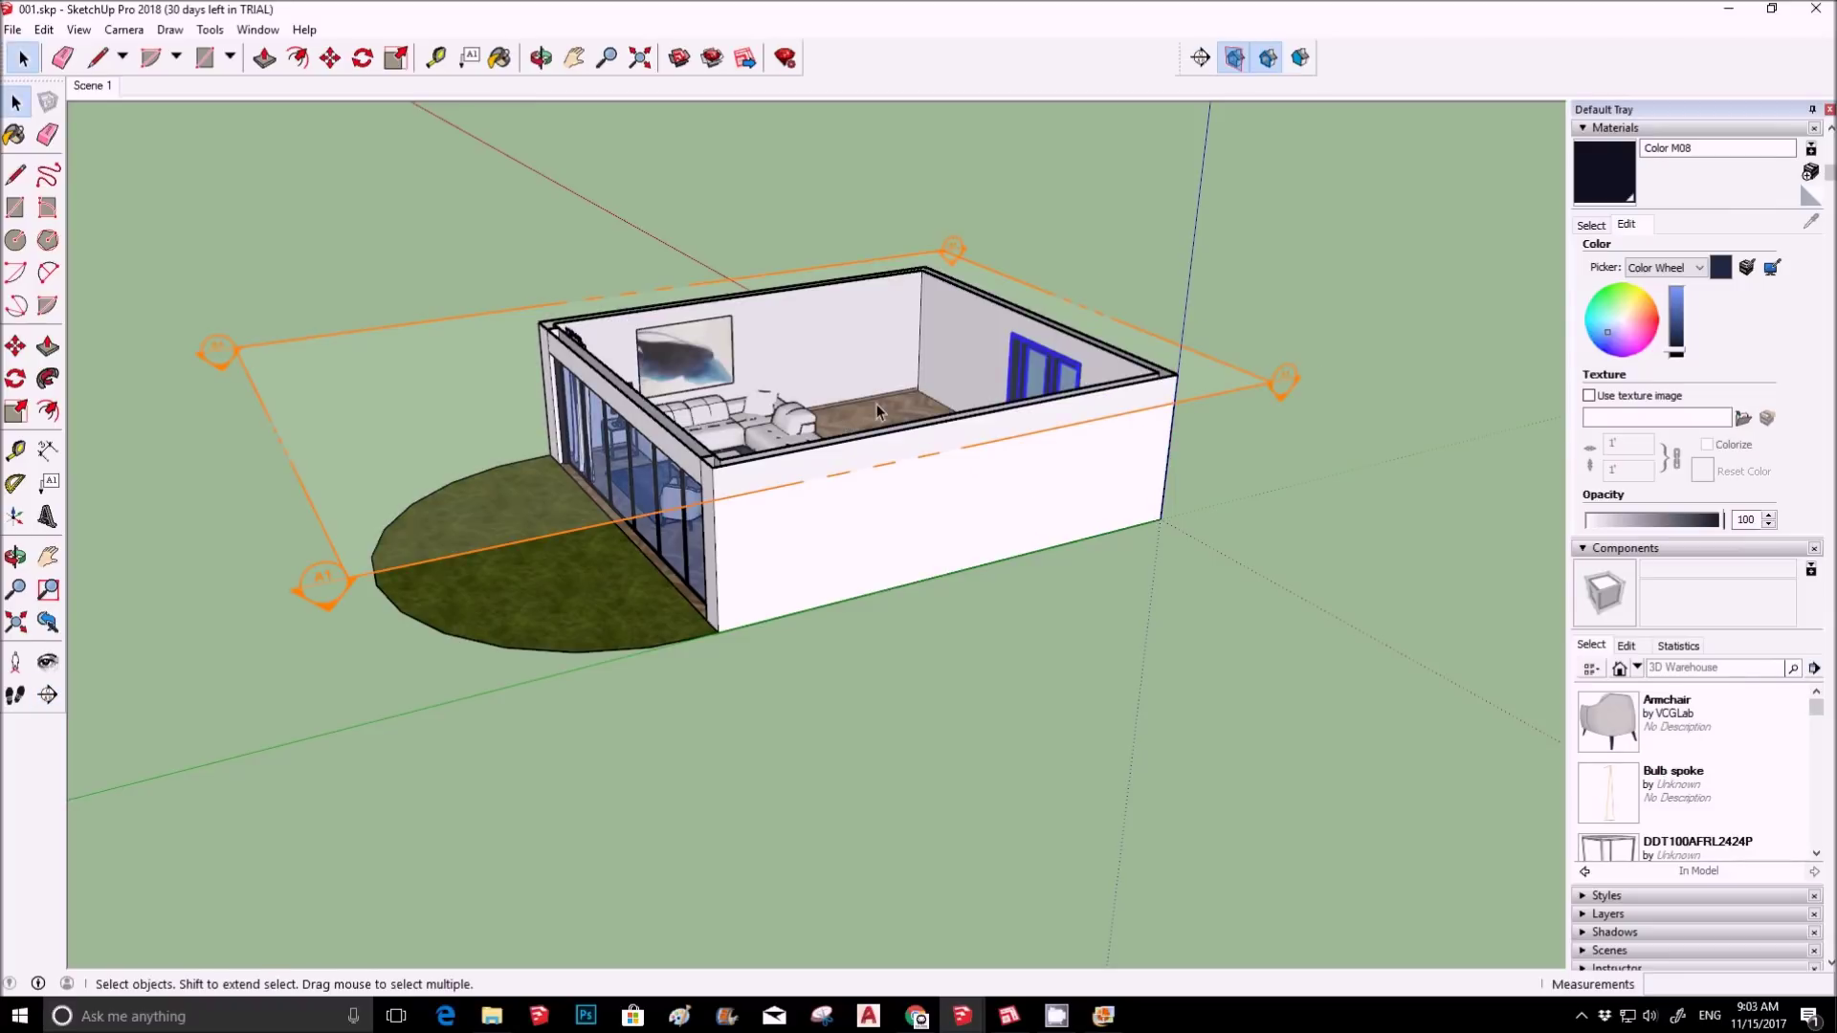
middle_drag(715, 443, 483, 746)
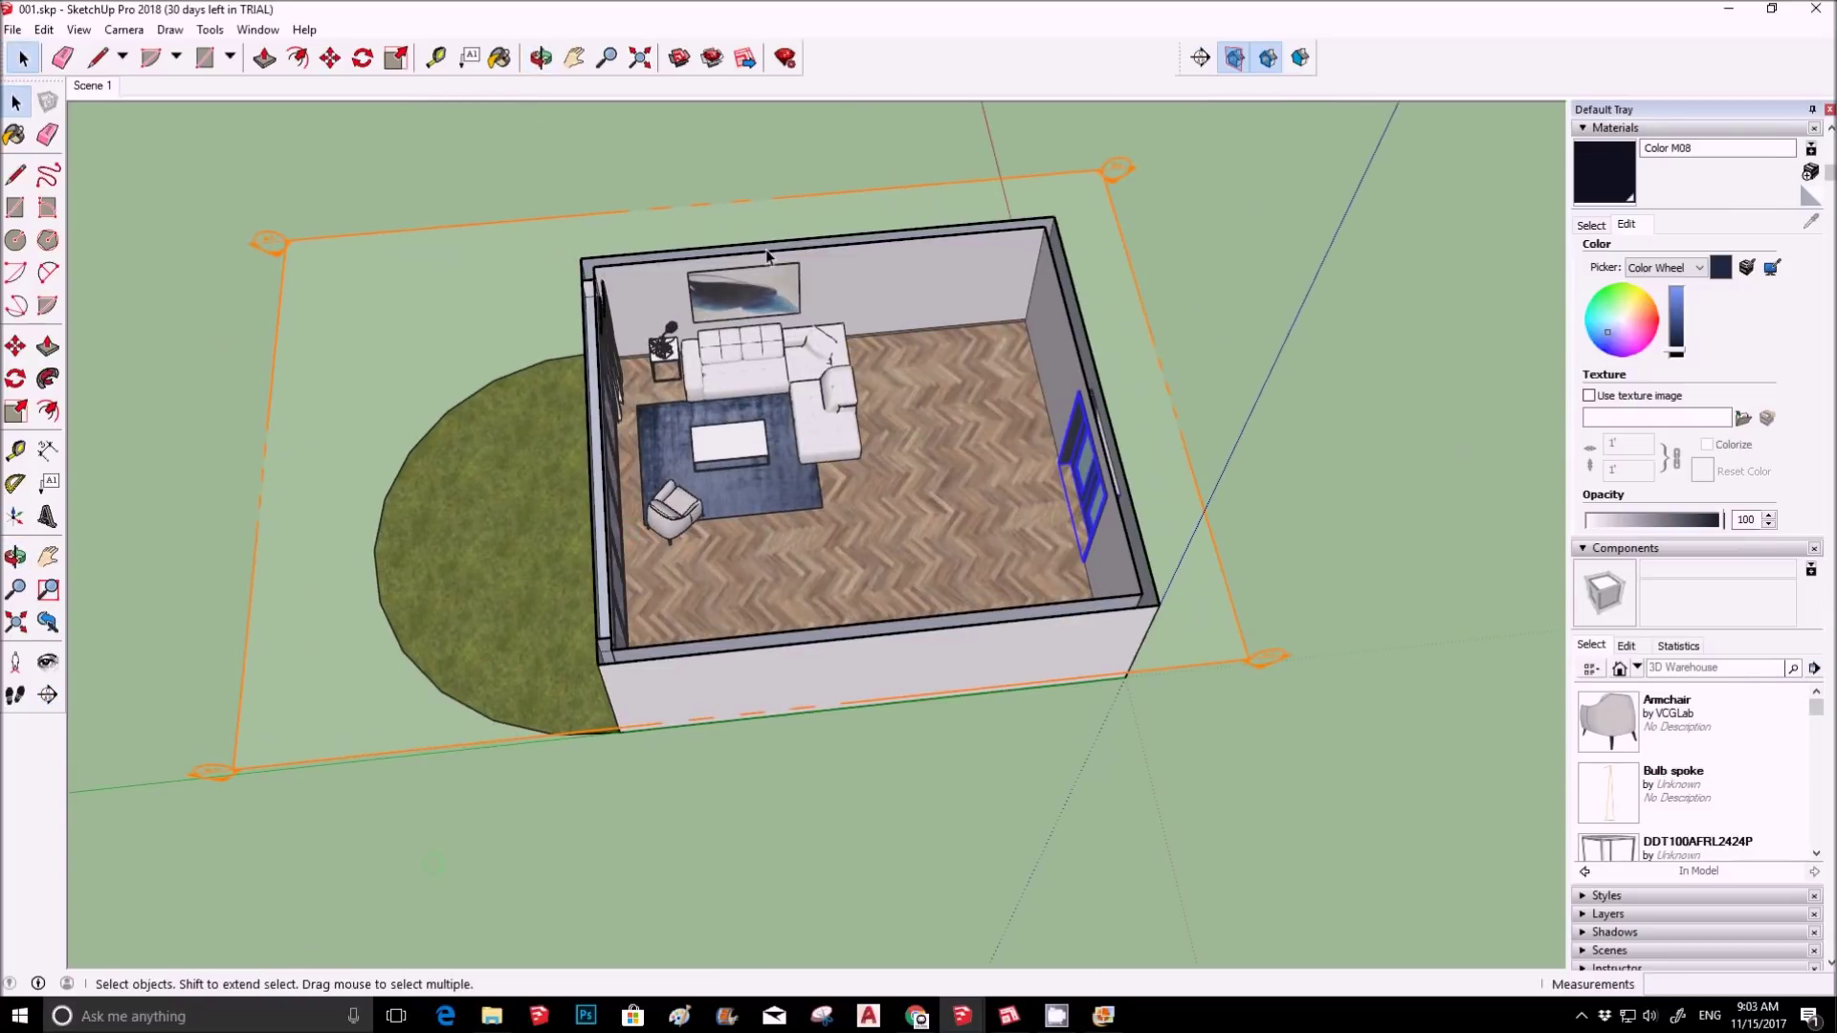
click(1303, 60)
middle_drag(1004, 402, 1017, 405)
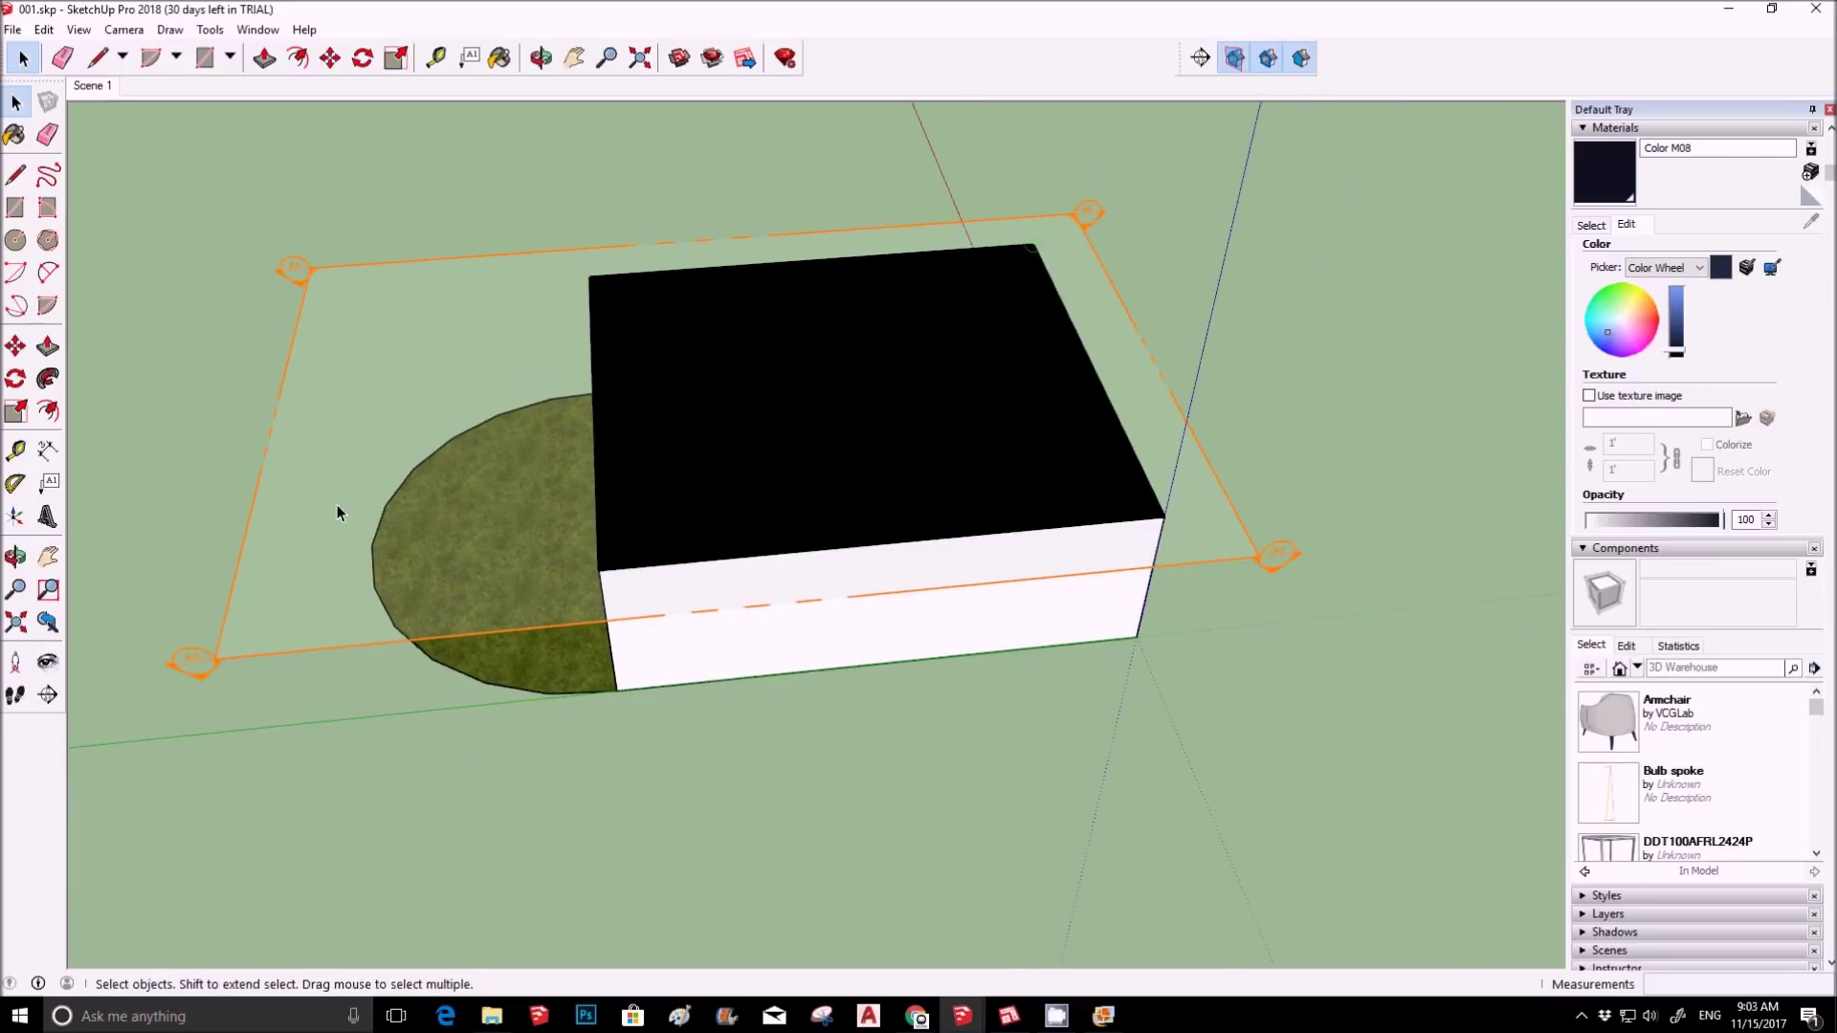
Move the section plane down through the walls to expose the furnished room.
click(16, 347)
middle_drag(670, 459, 890, 488)
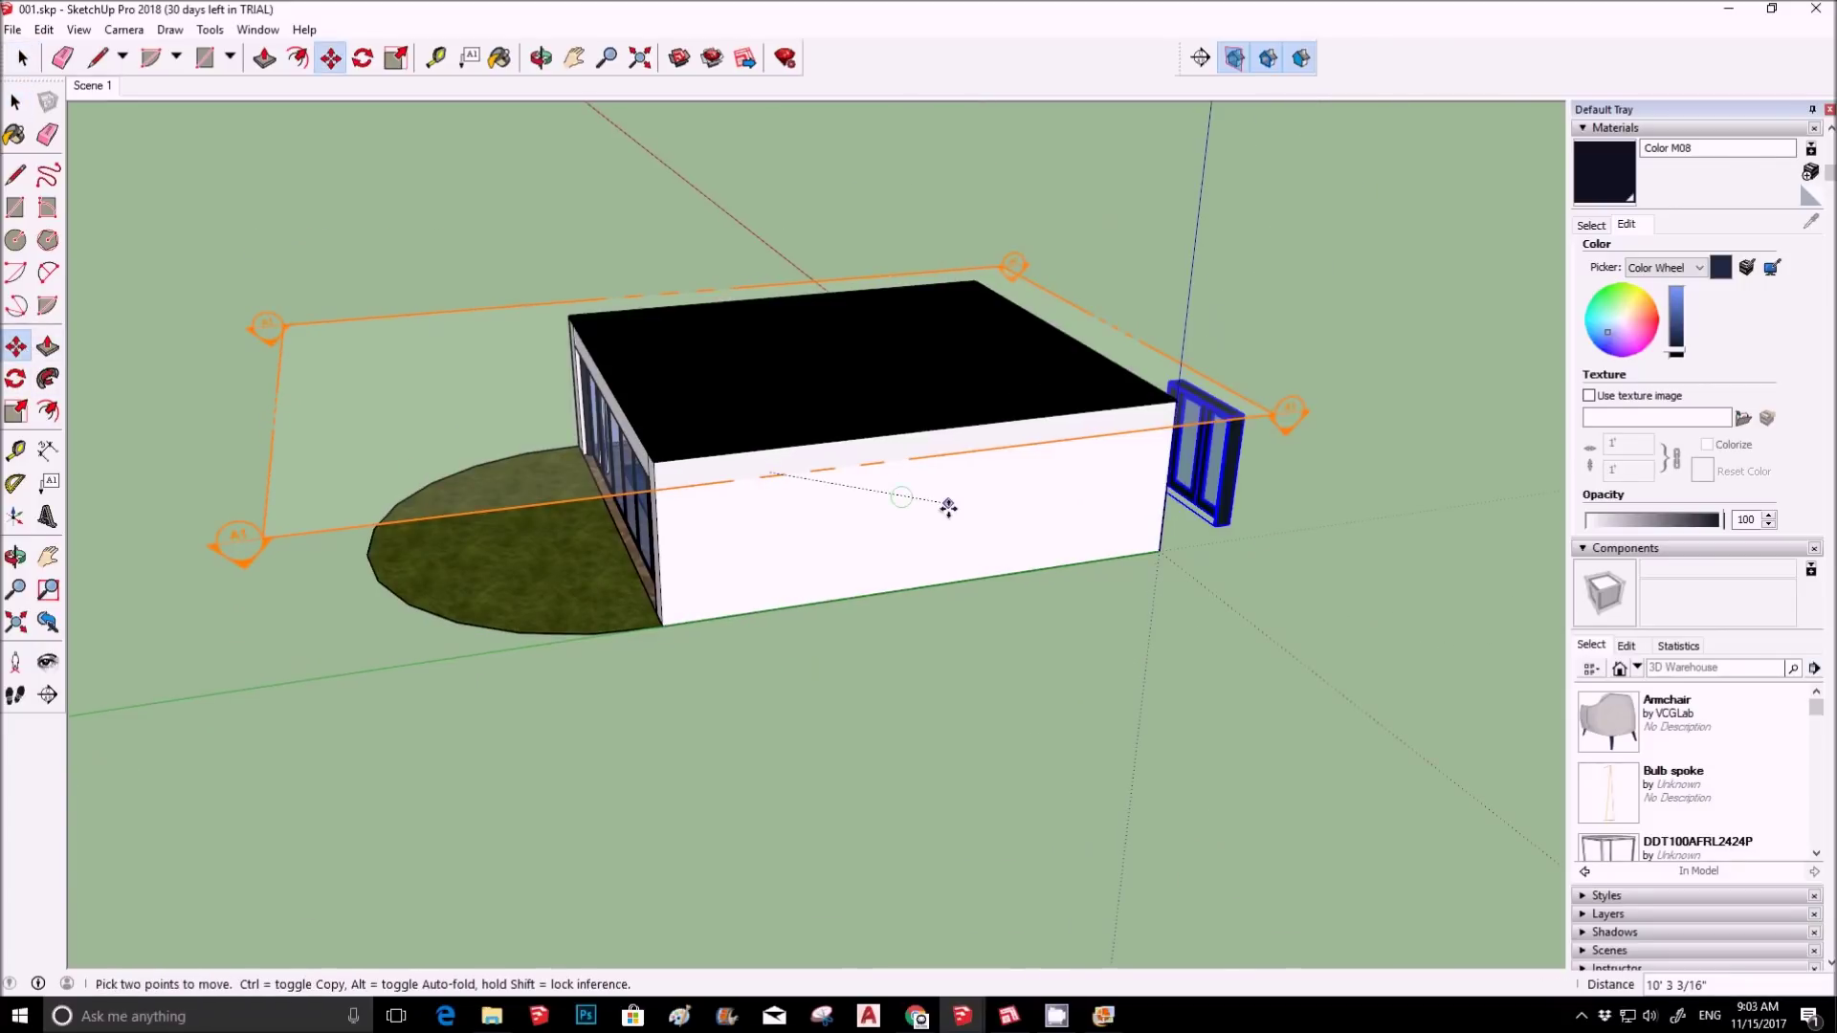
key(Escape)
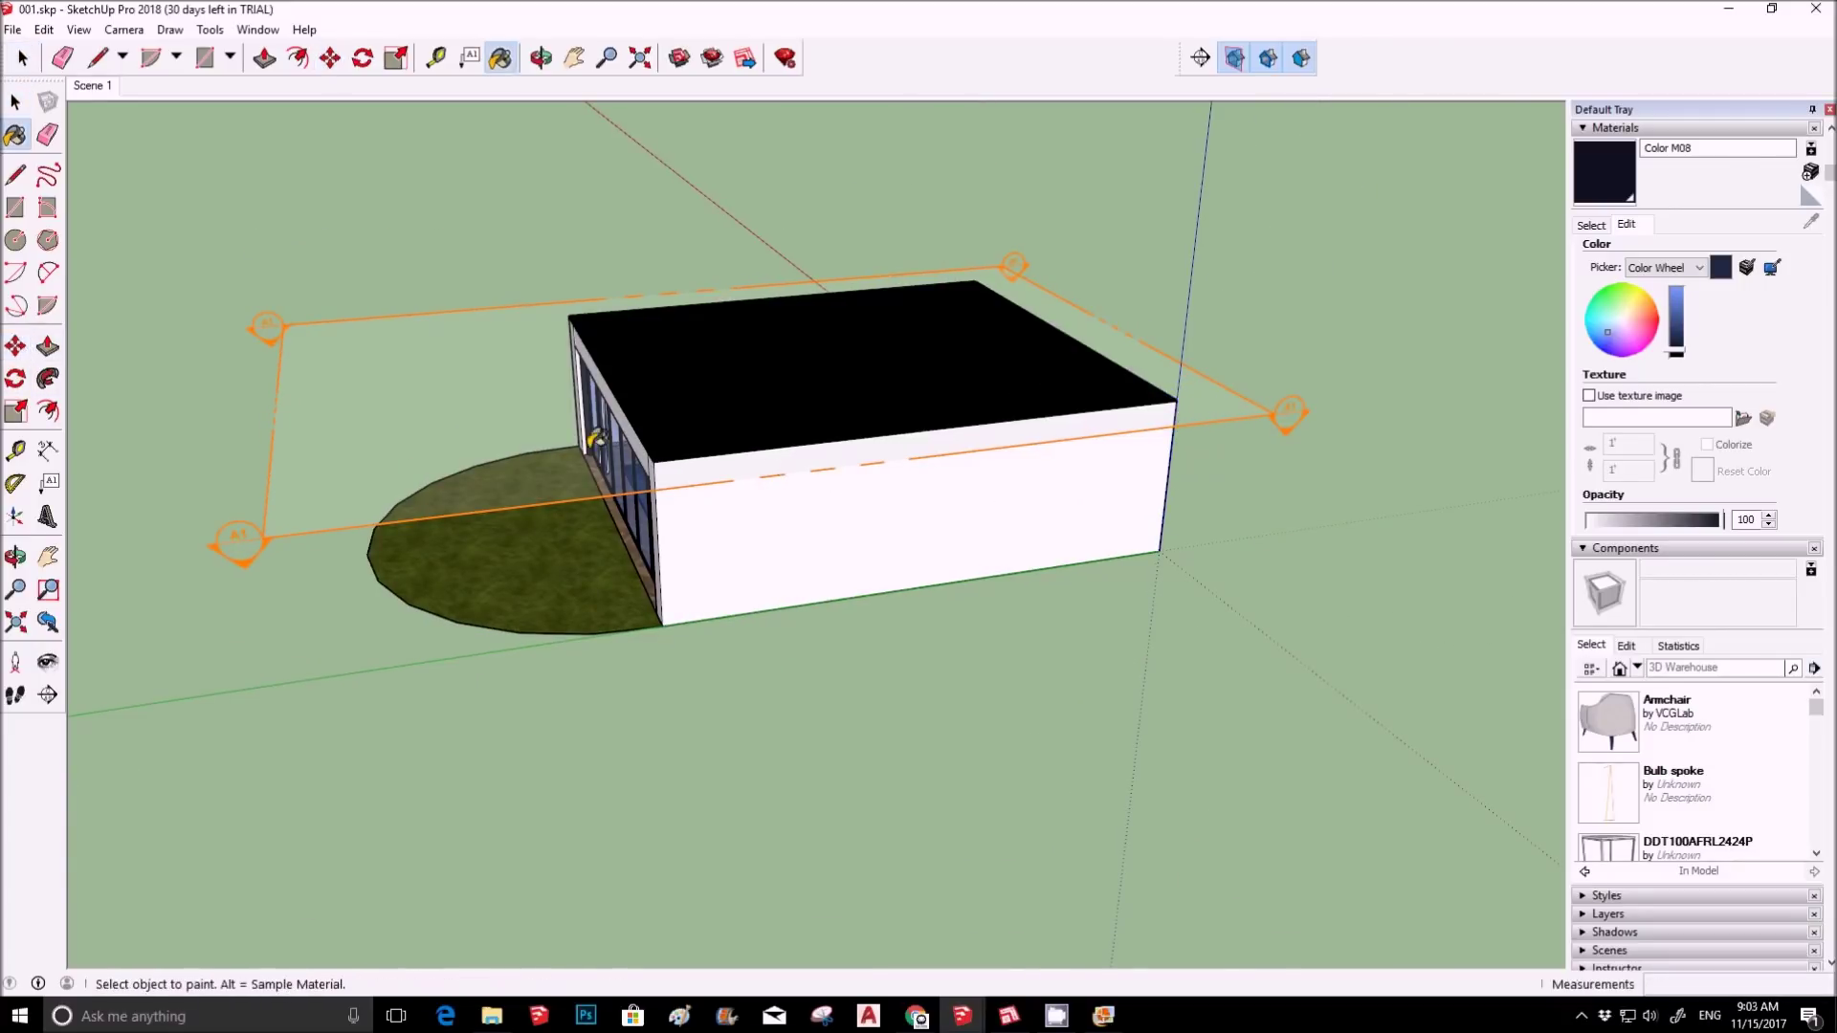
key(space)
click(282, 347)
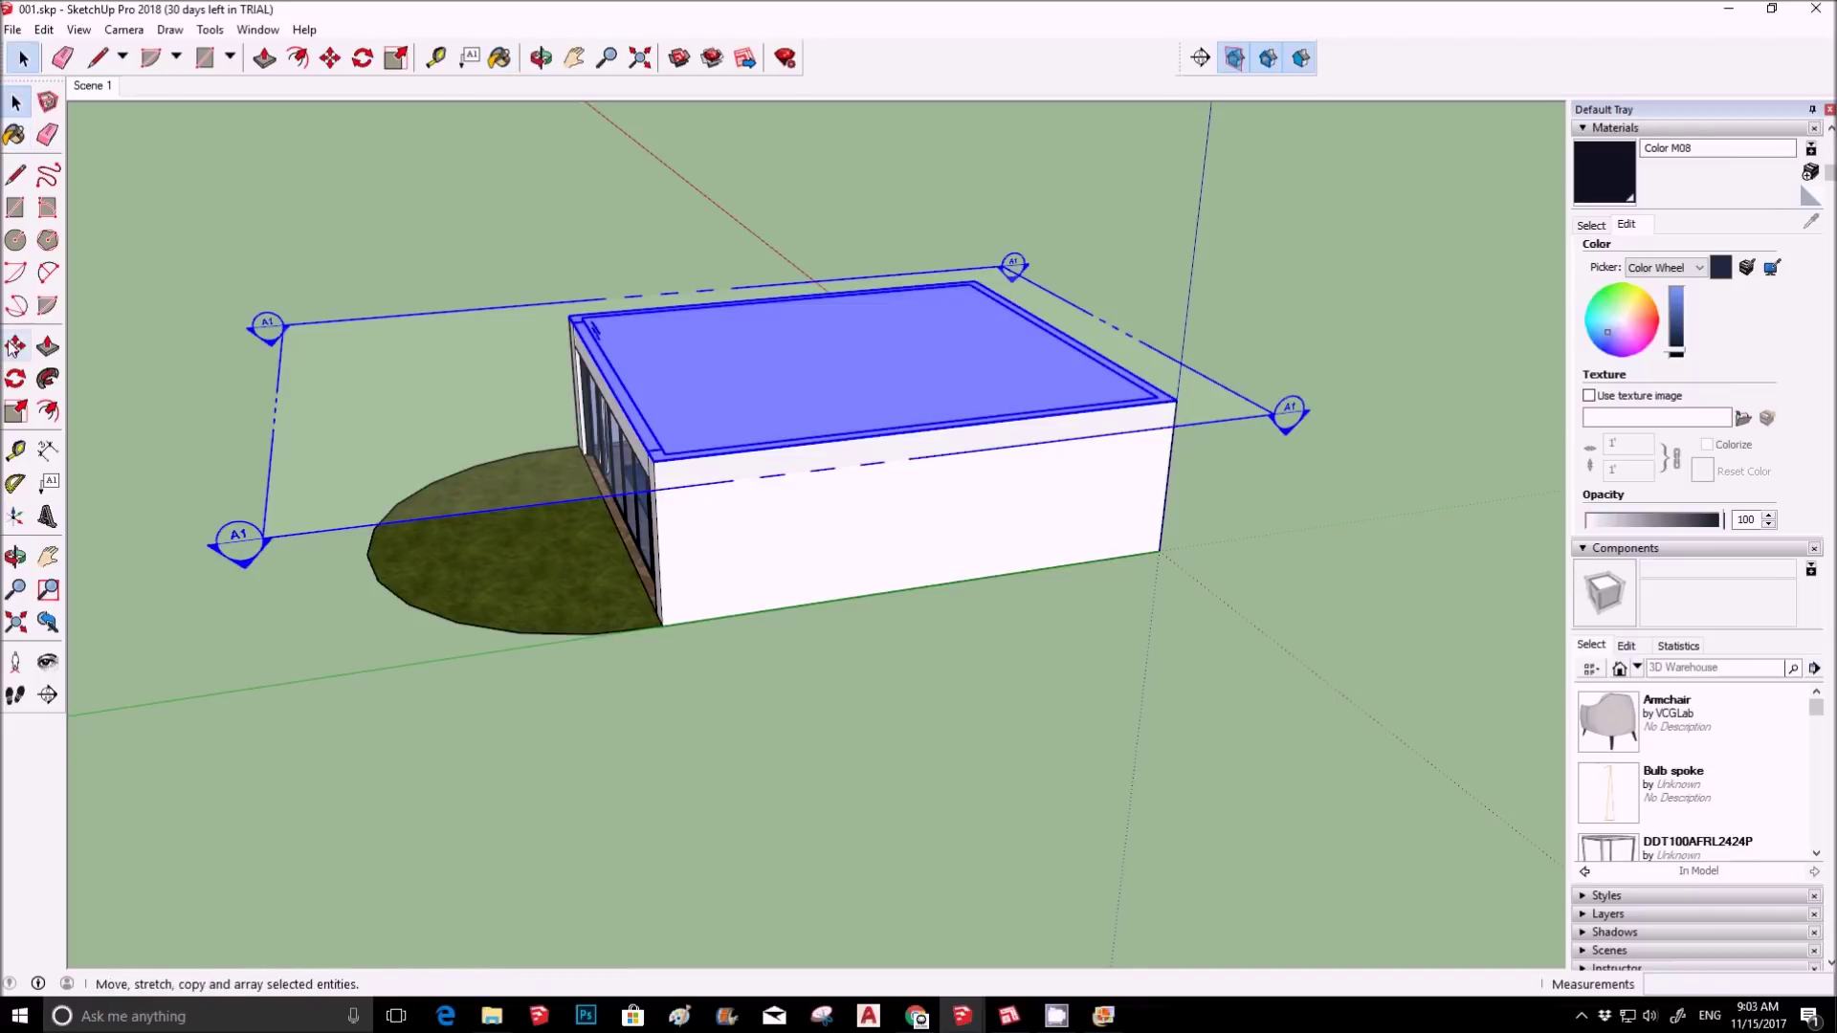
click(15, 346)
click(939, 513)
click(884, 494)
middle_drag(885, 495, 467, 746)
key(space)
click(1204, 400)
scroll(598, 316, up, 4)
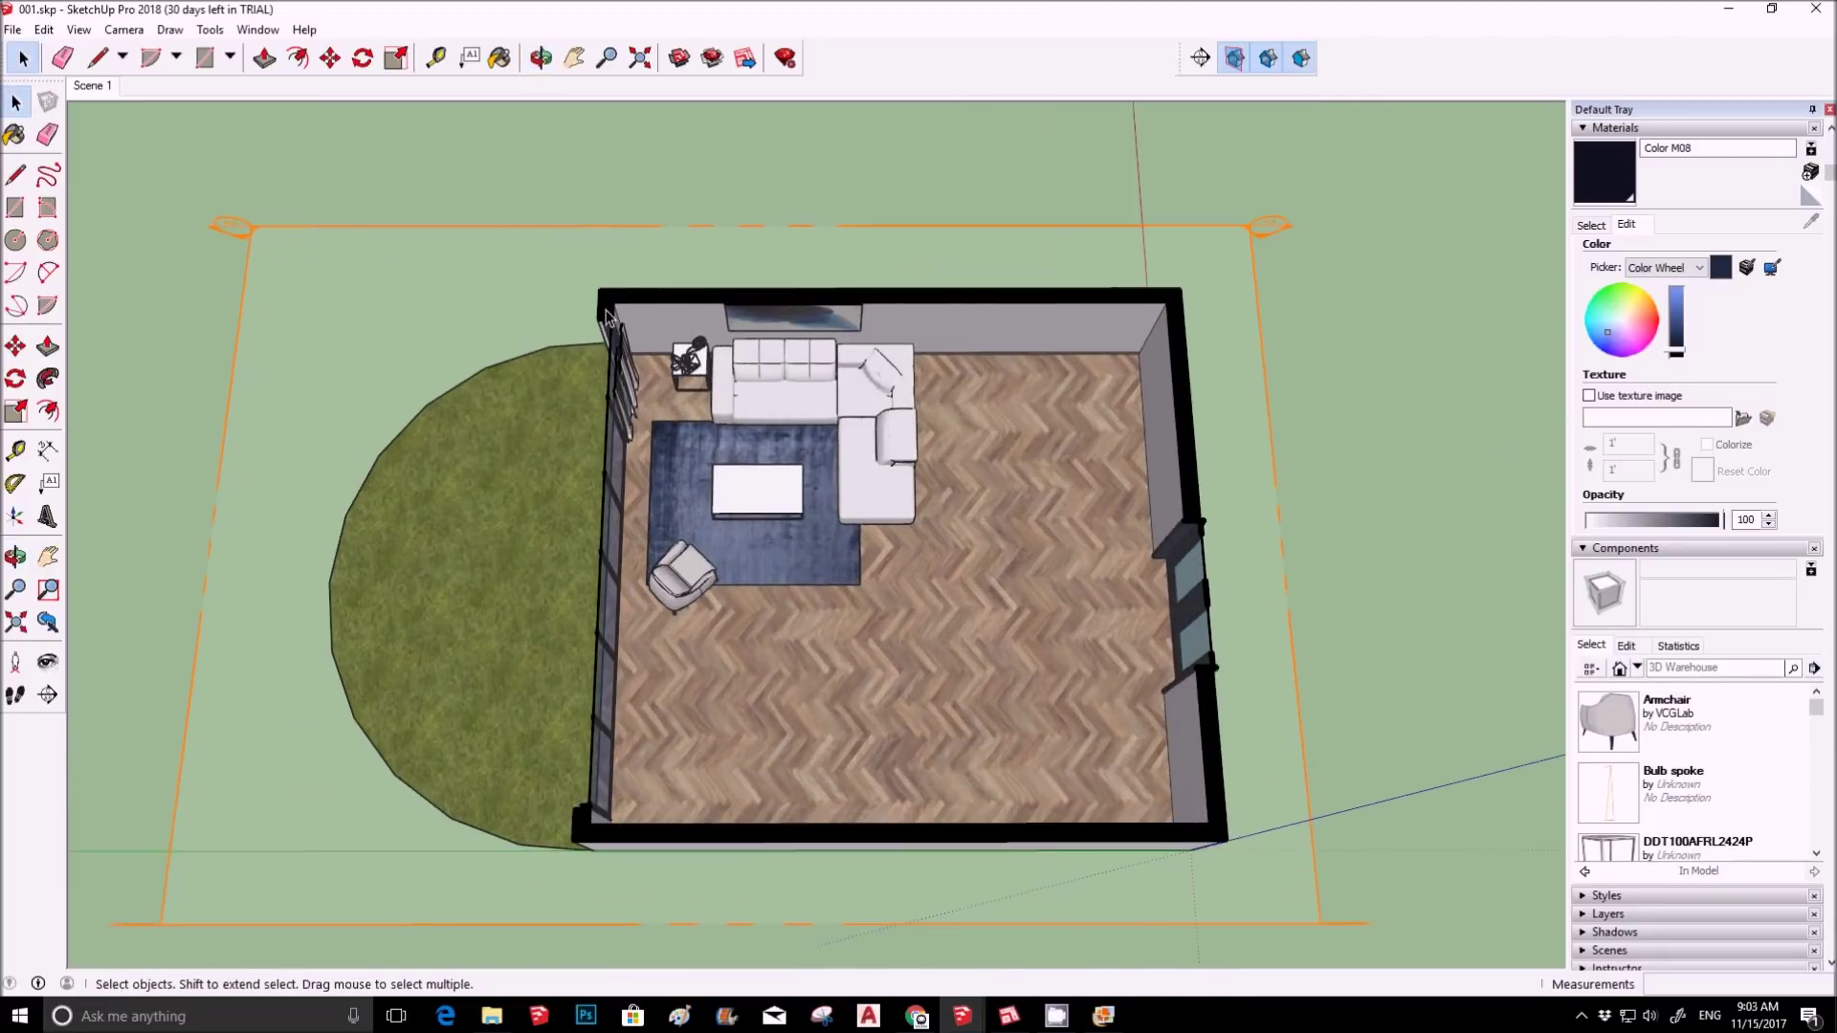
scroll(607, 390, up, 3)
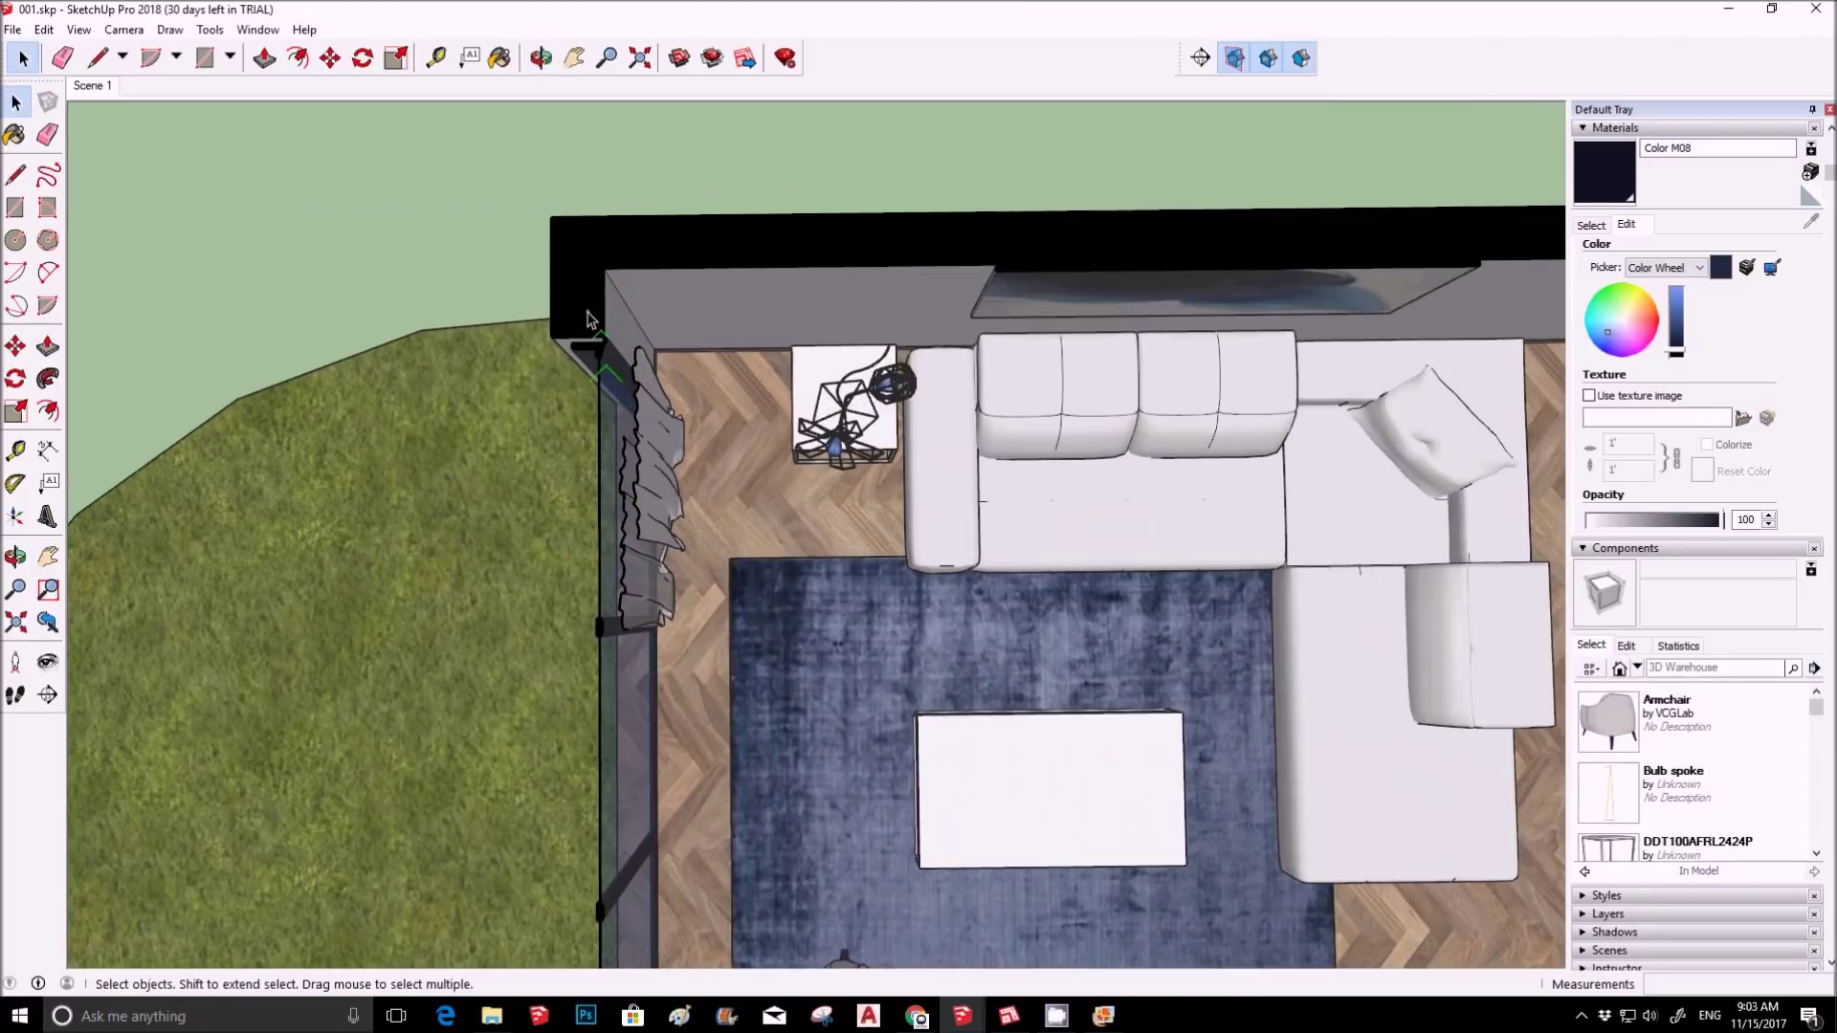
scroll(589, 315, down, 6)
middle_drag(588, 316, 667, 302)
scroll(1062, 619, up, 5)
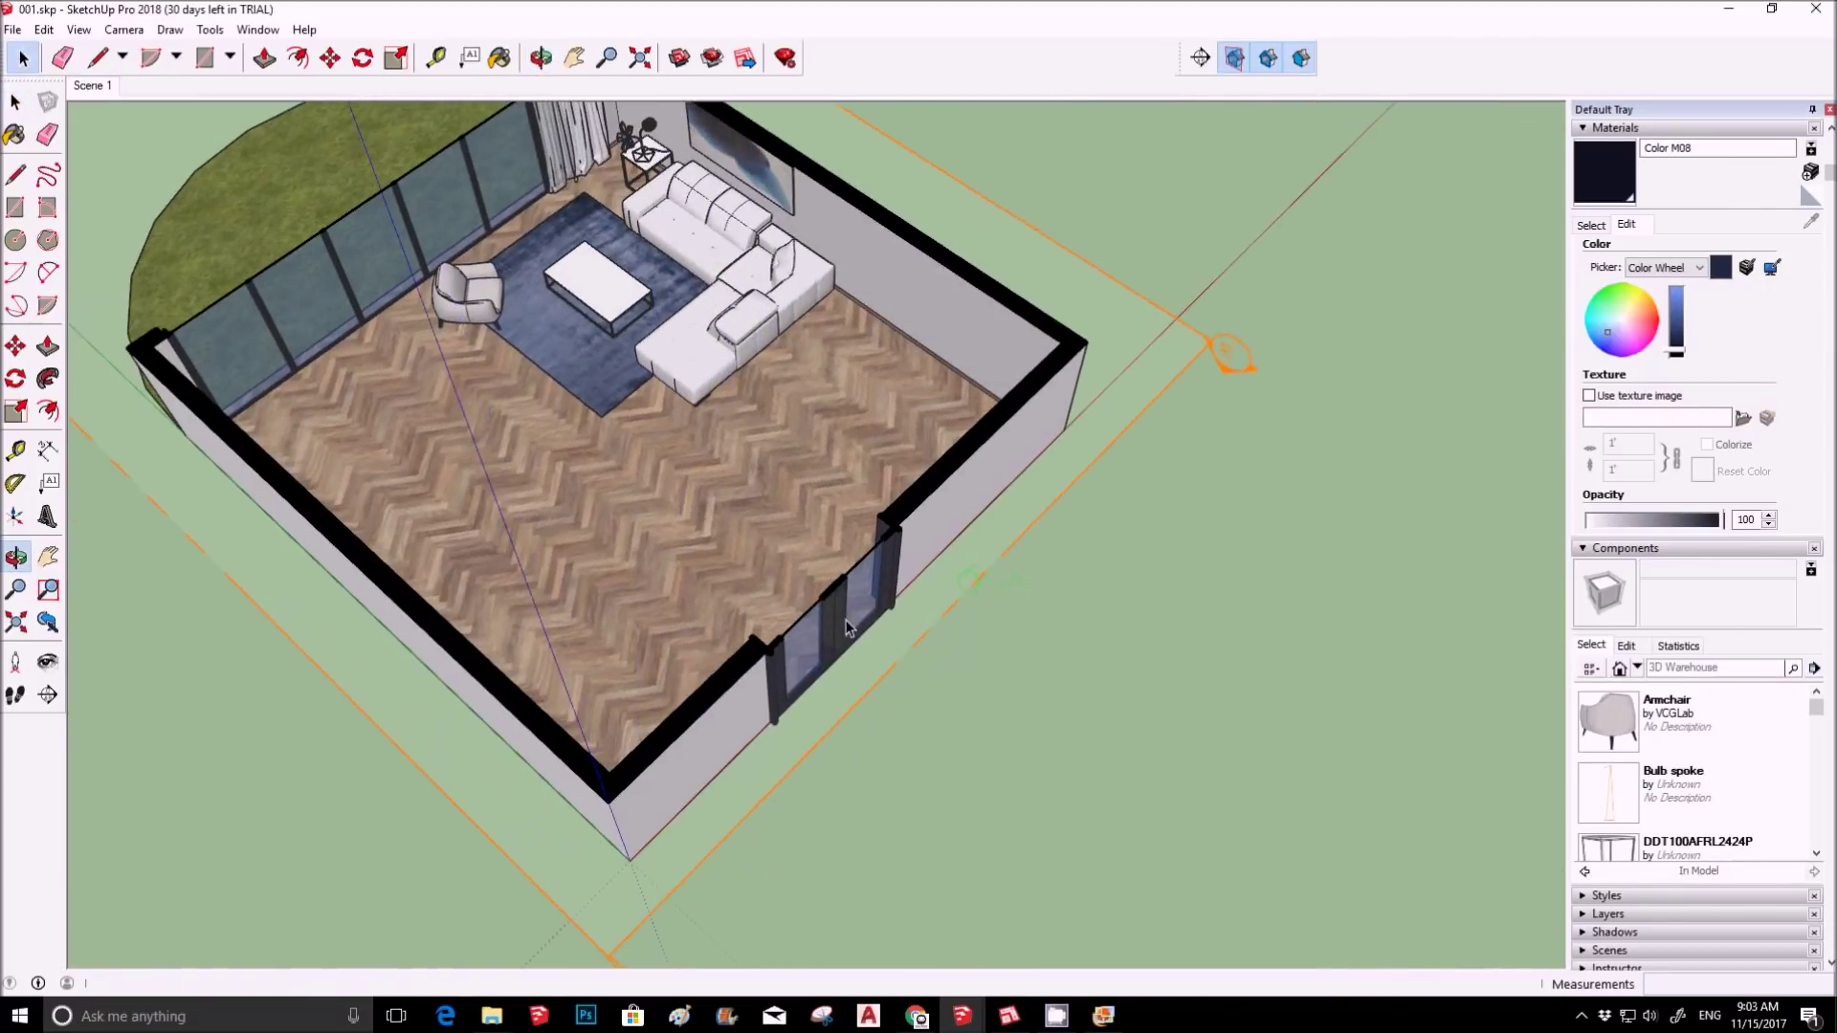
middle_drag(589, 401, 899, 543)
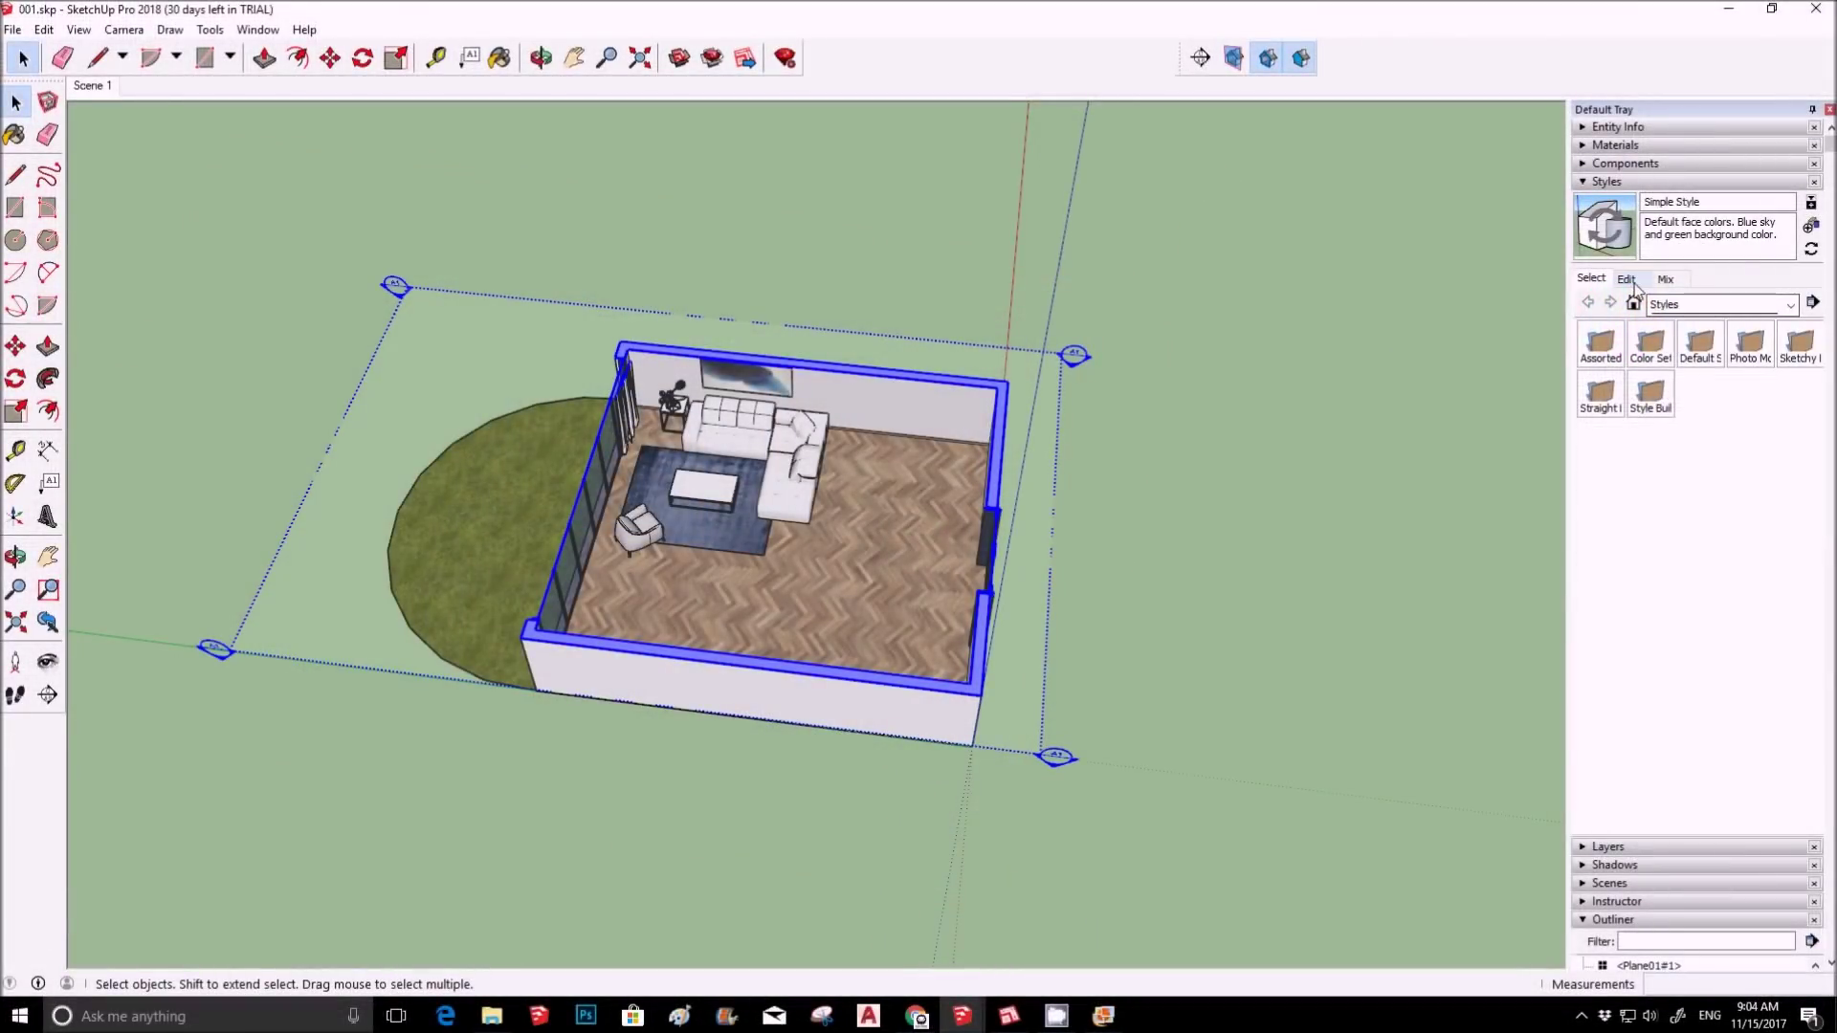
click(1630, 279)
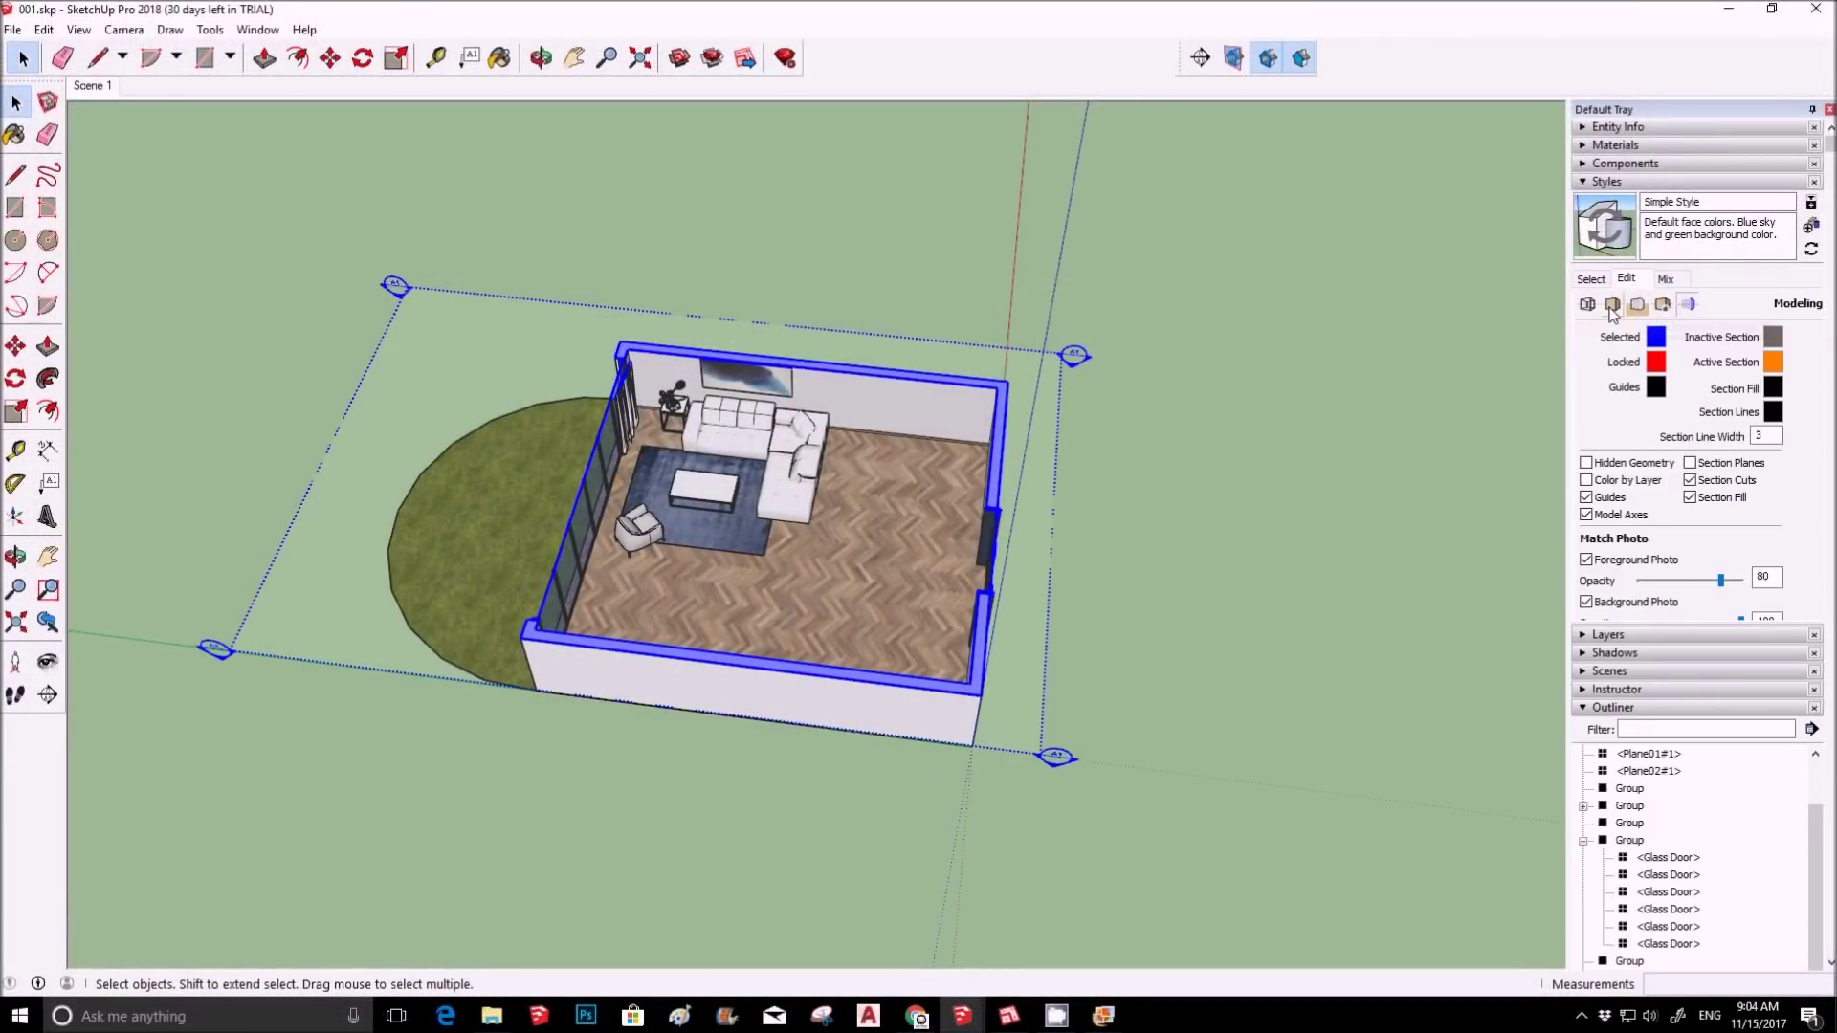
click(1774, 389)
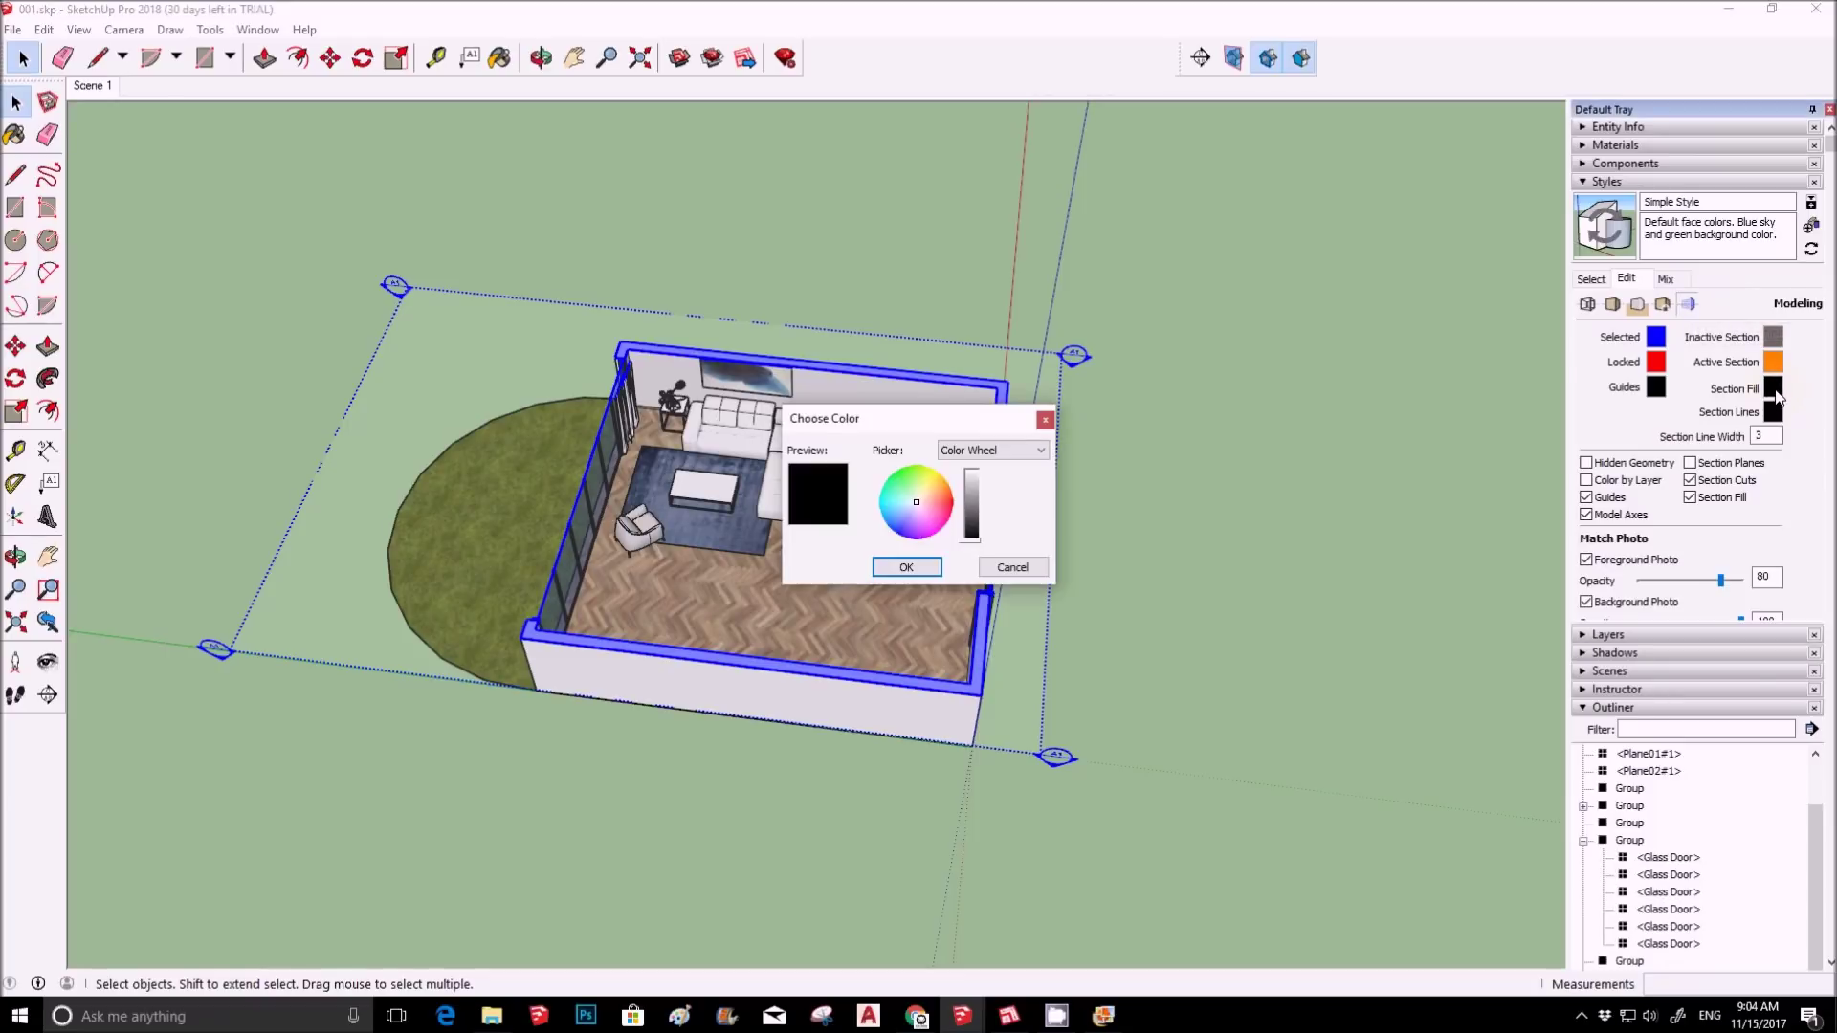
click(978, 498)
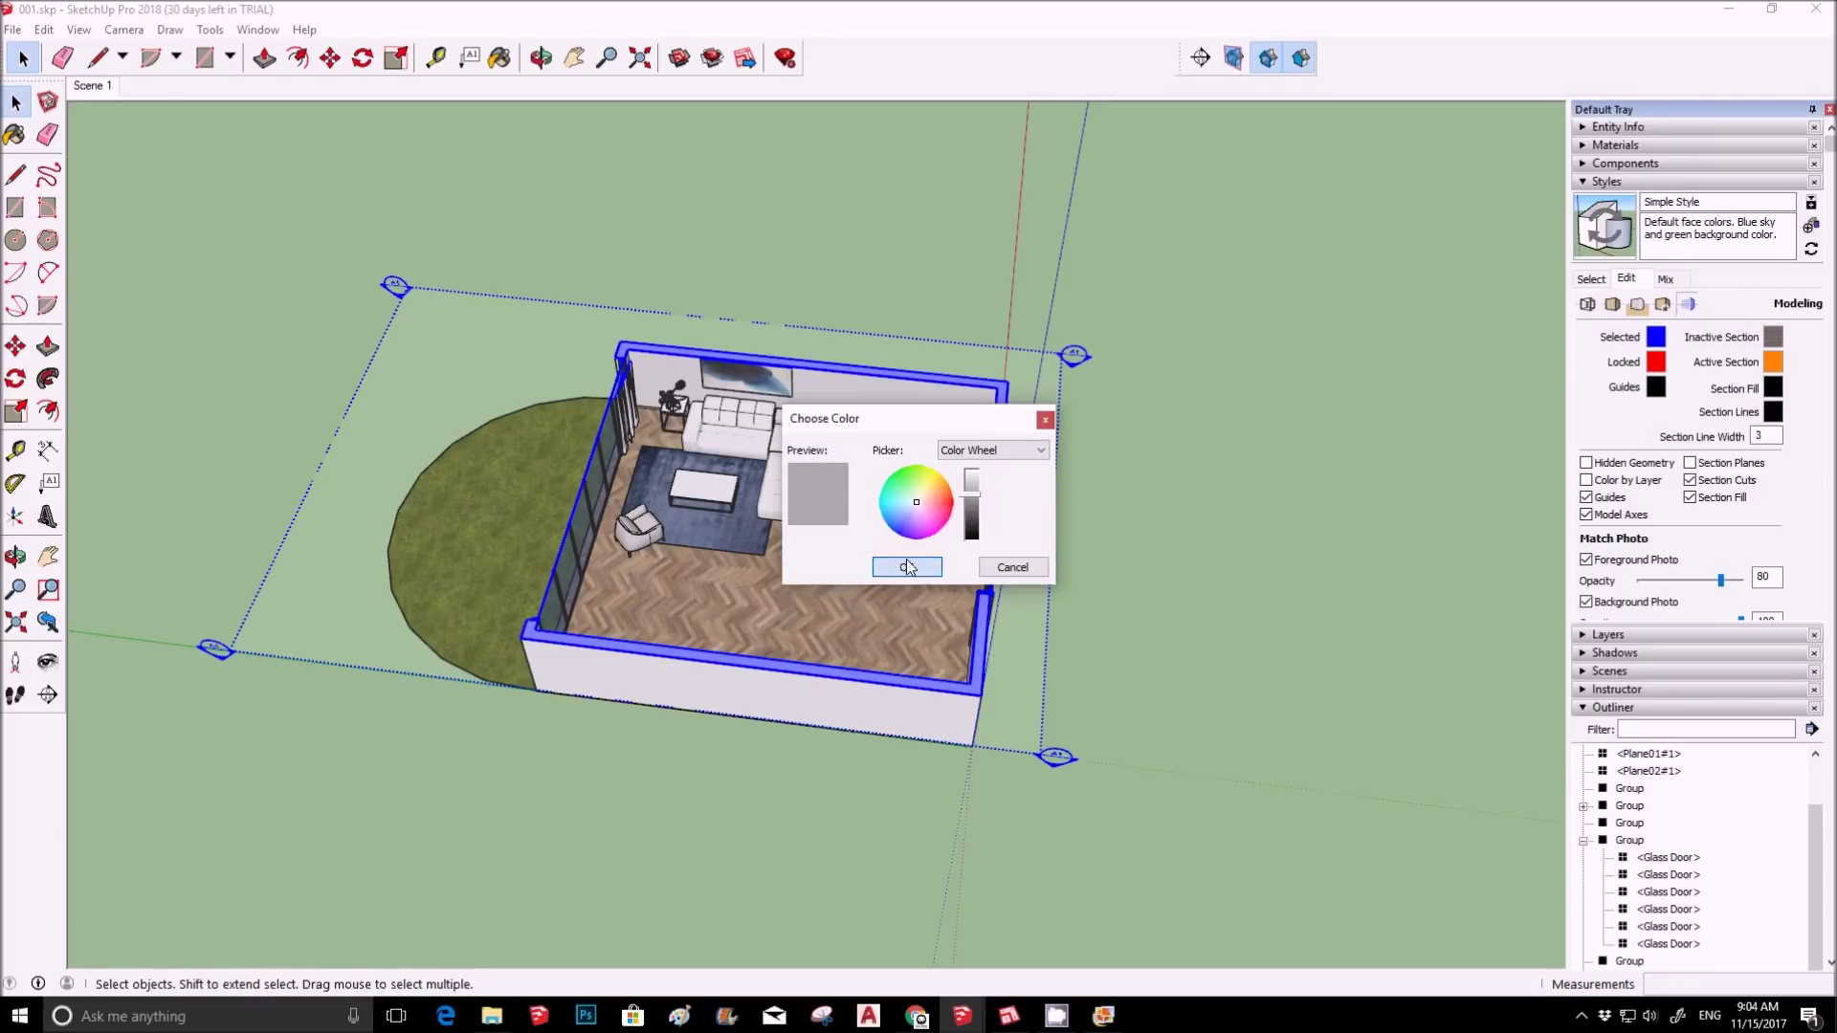
click(907, 567)
middle_drag(1014, 574, 1196, 550)
scroll(1204, 555, up, 2)
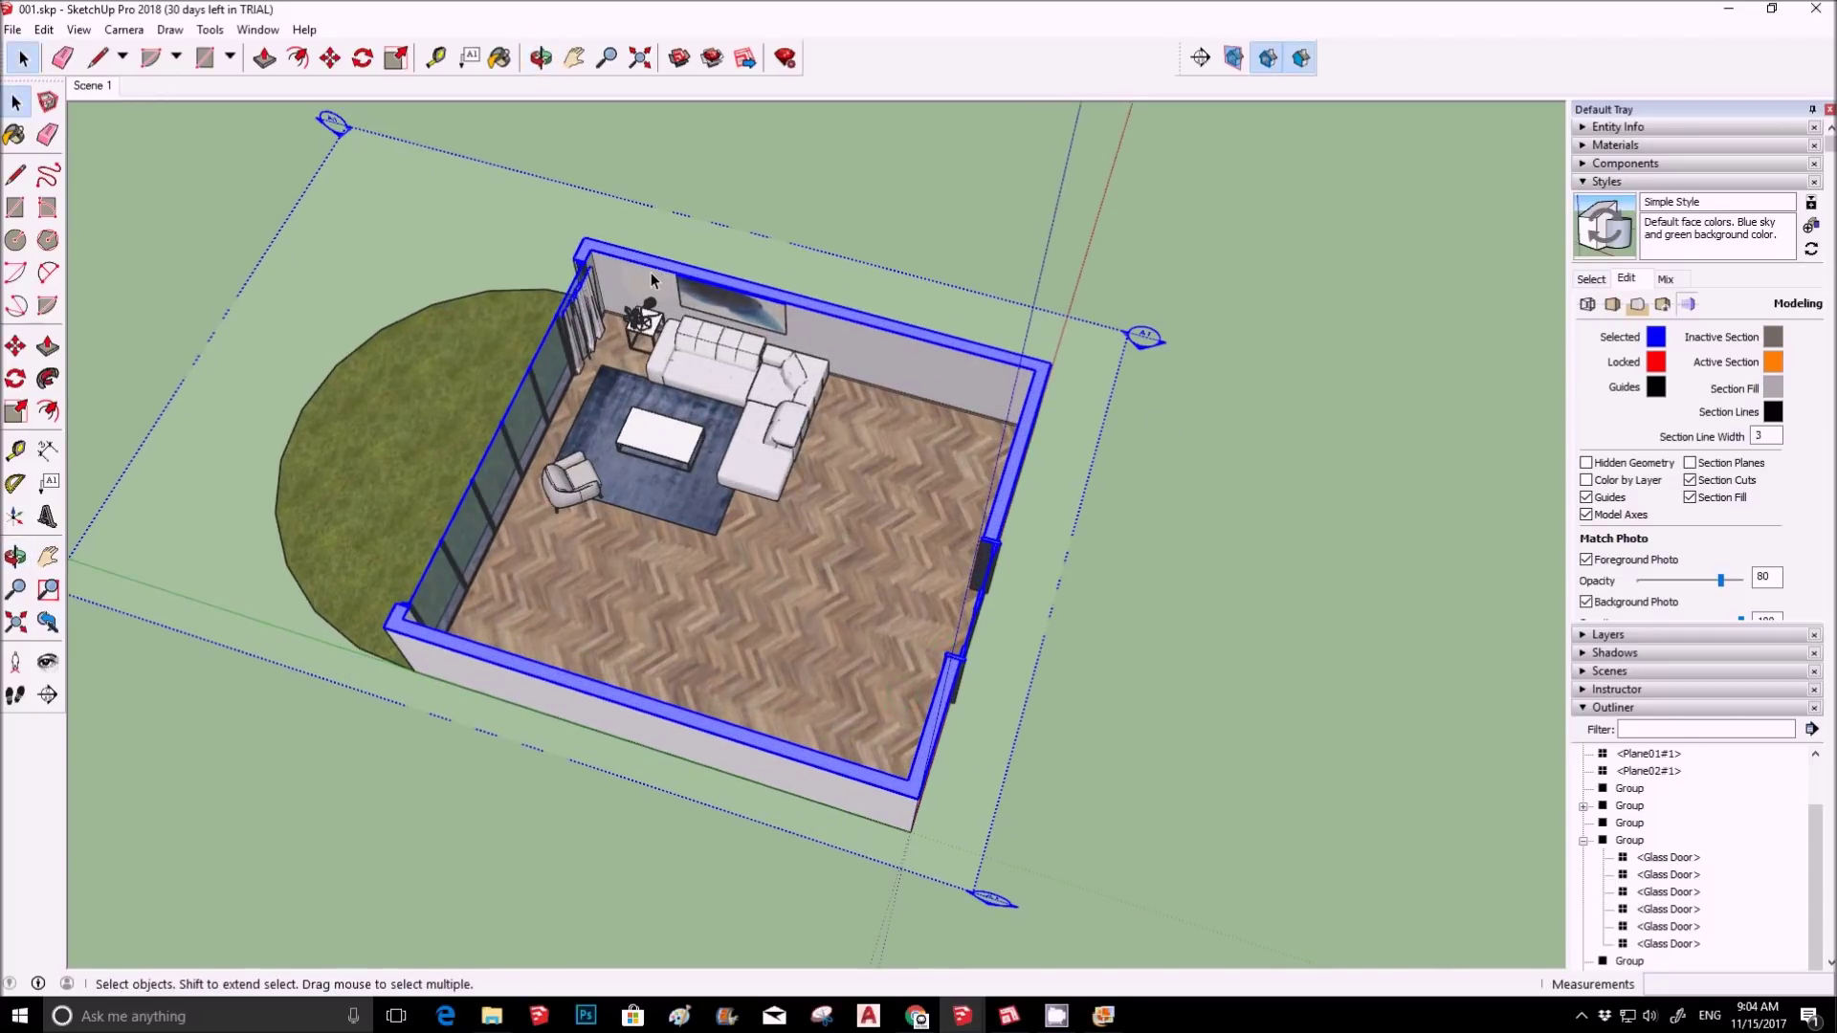
double_click(1757, 437)
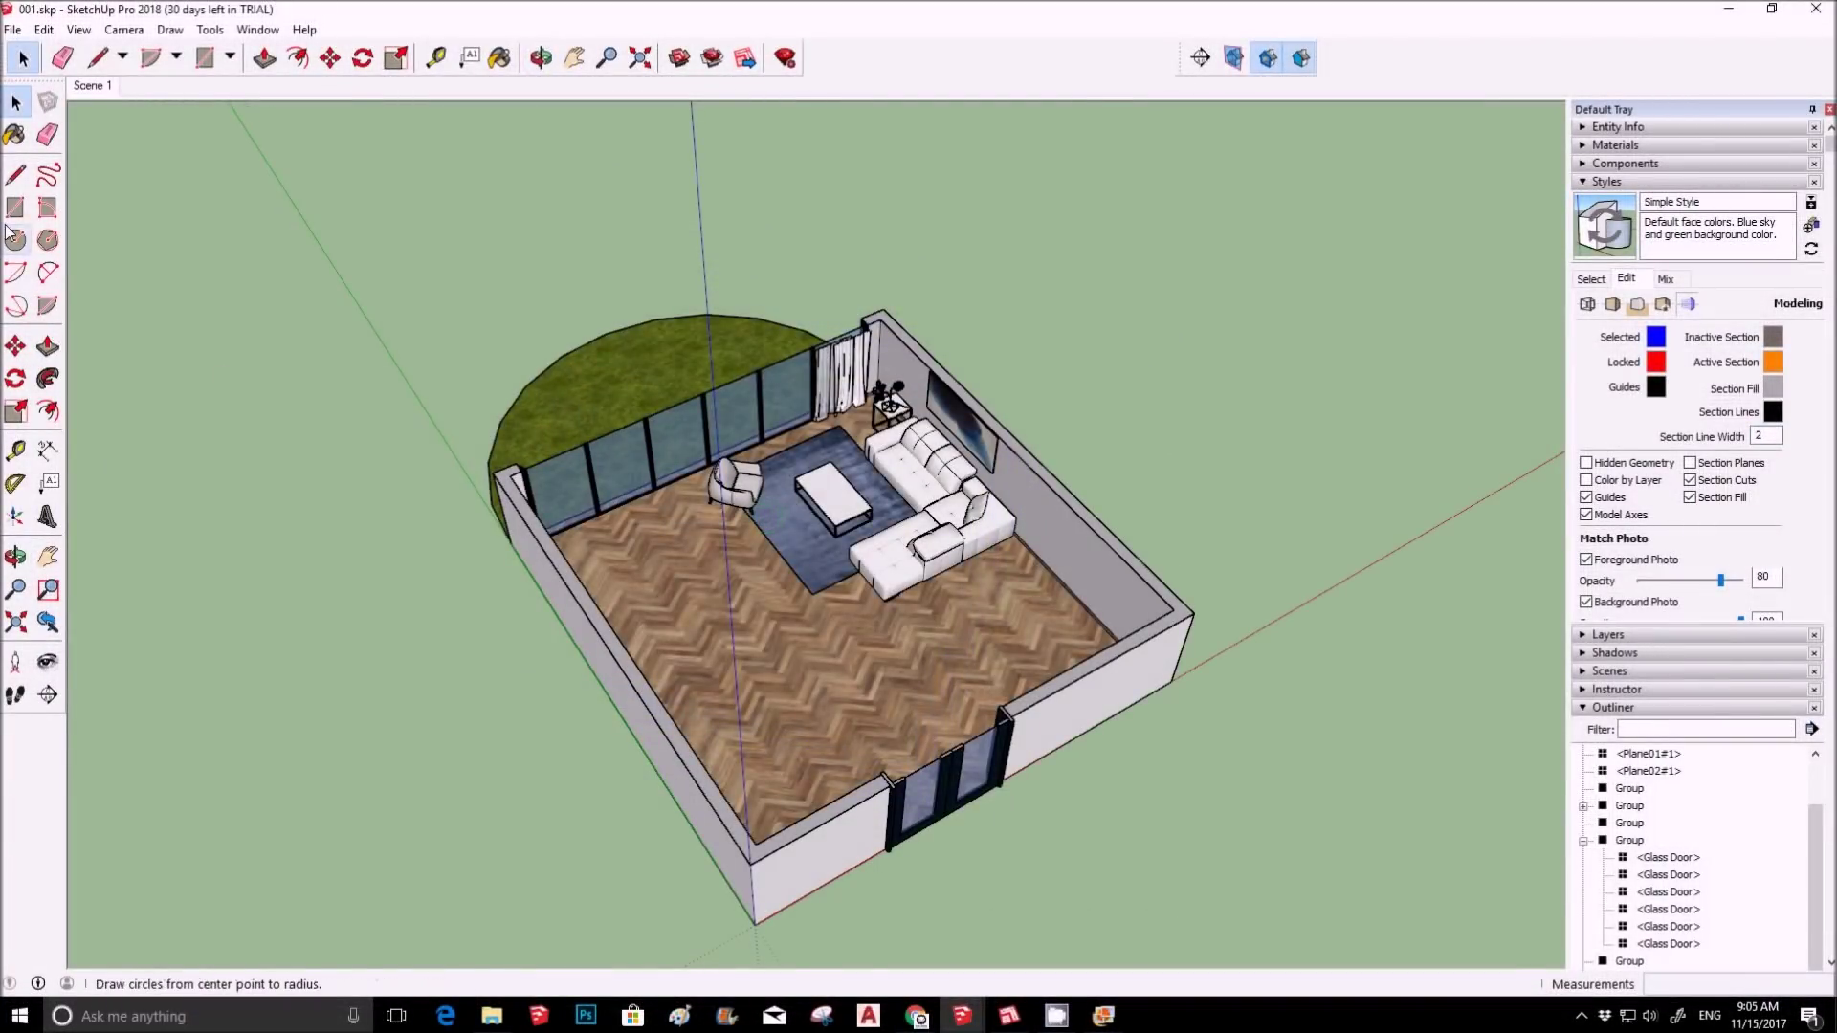
Start a centre-drawn rectangle on the ground beside the room, then cancel it.
click(16, 209)
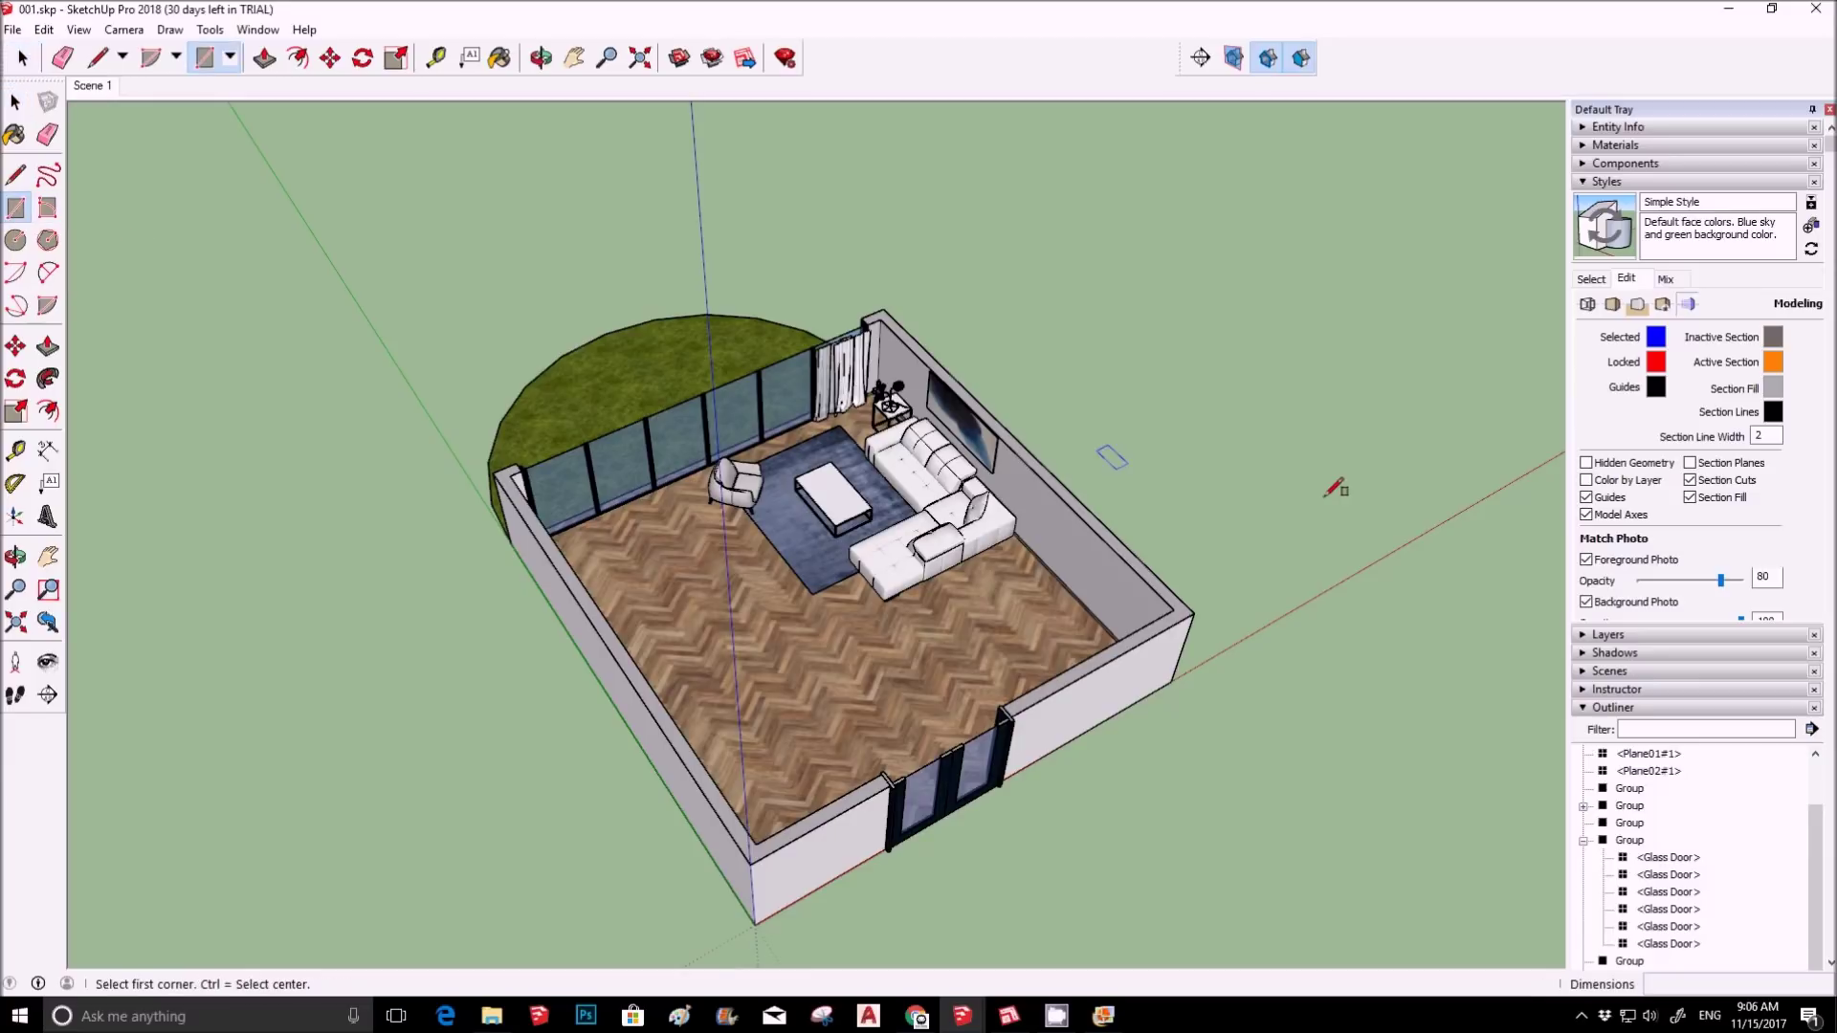
shift+middle_drag(1356, 490, 947, 555)
middle_drag(1127, 507, 904, 659)
click(916, 678)
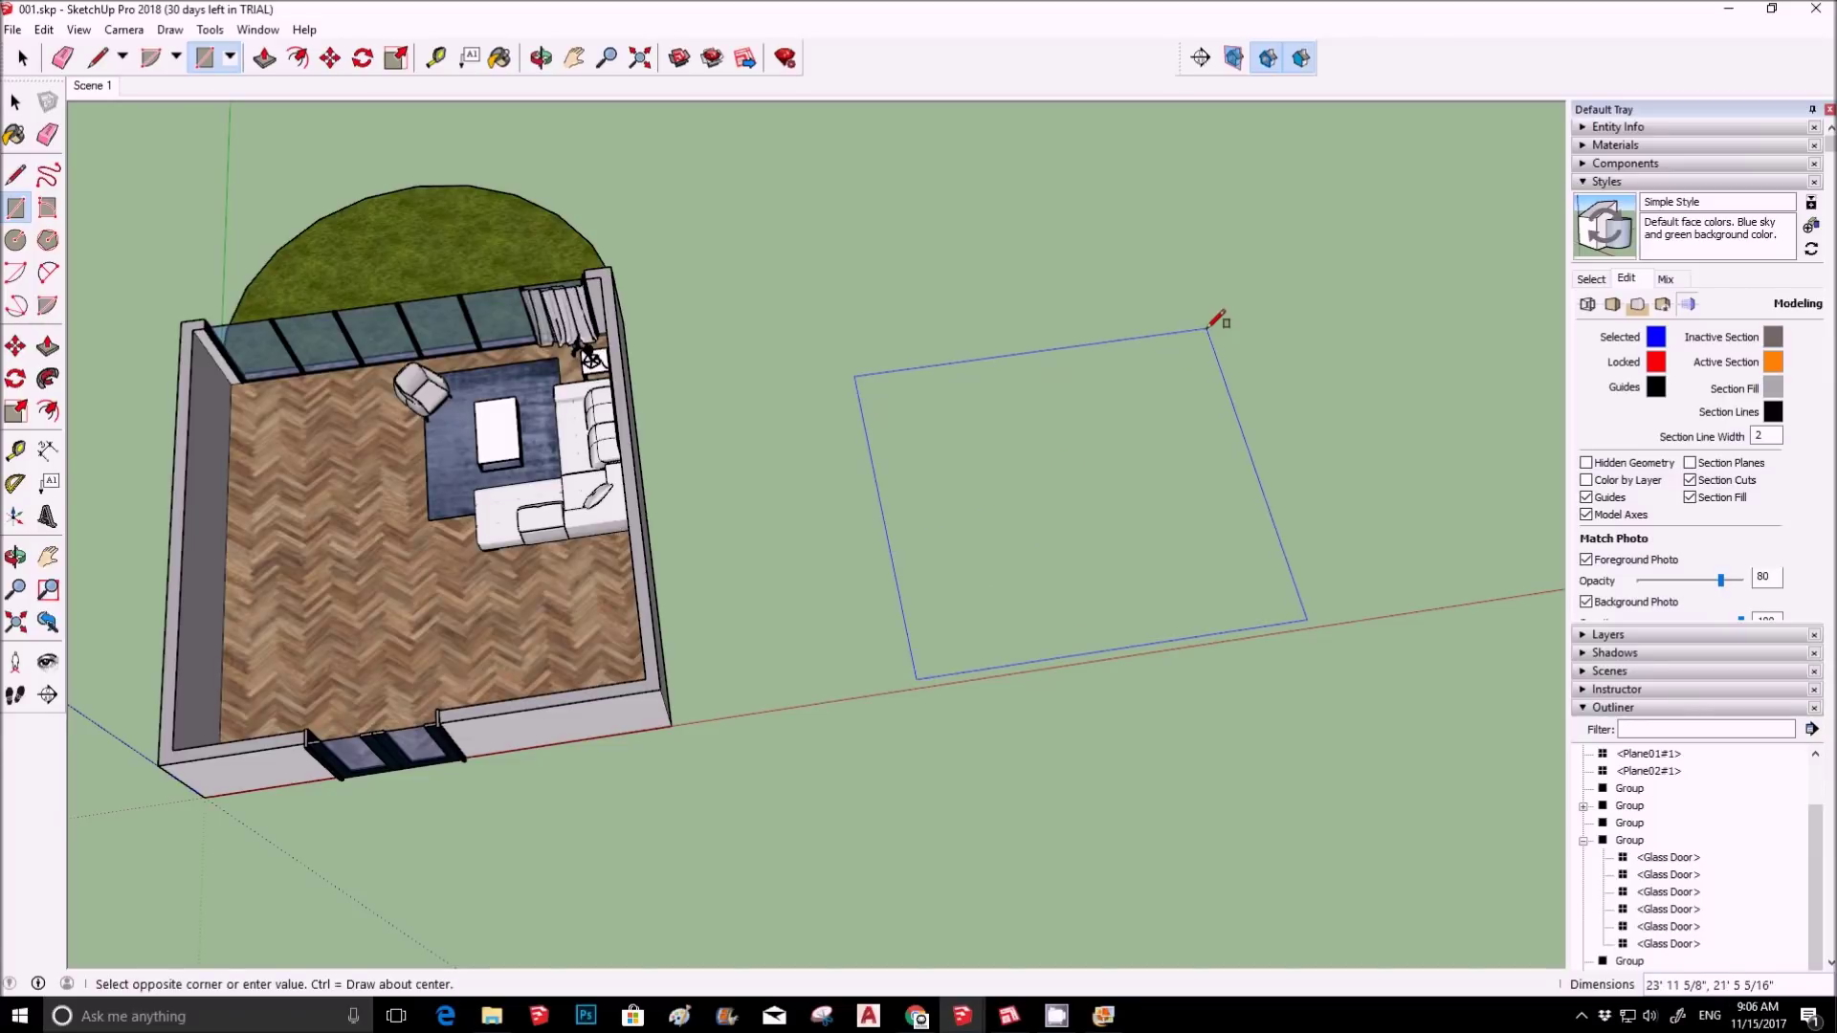
key(ctrl)
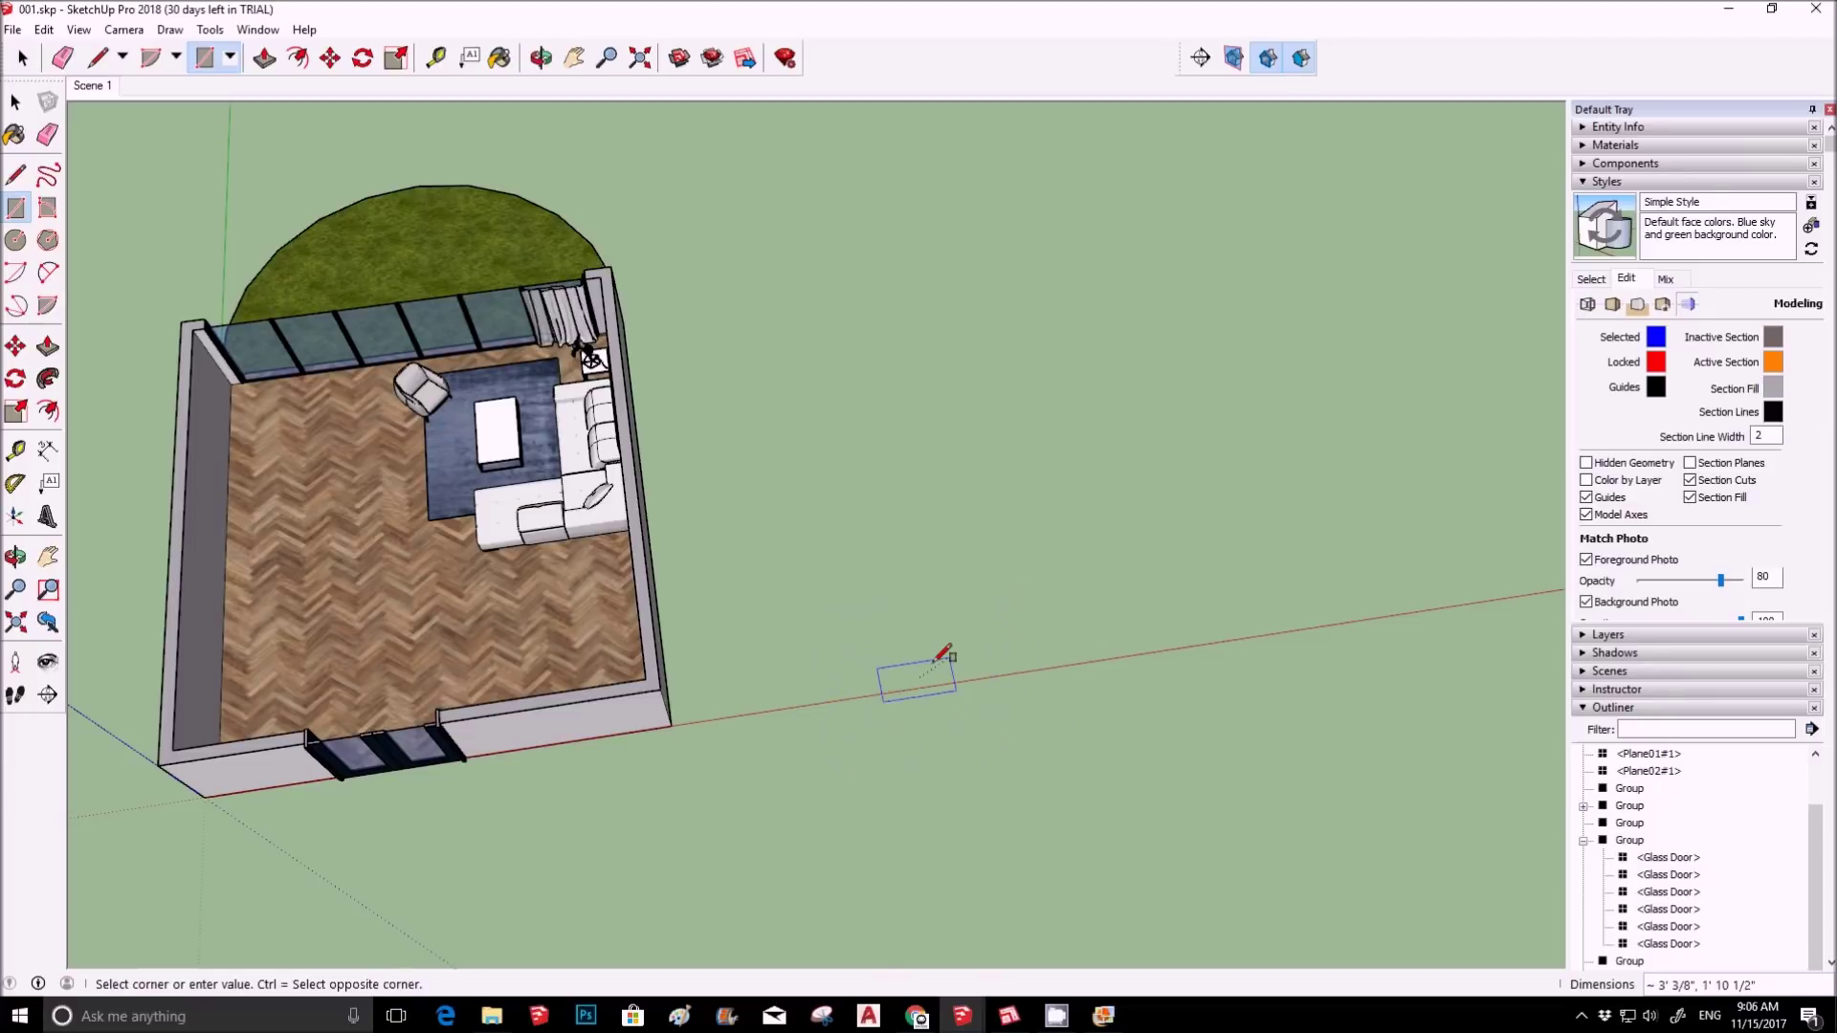
key(space)
middle_drag(921, 652, 152, 356)
Draw an upright rectangle centred on the outer wall's bottom-edge midpoint and select it.
click(15, 207)
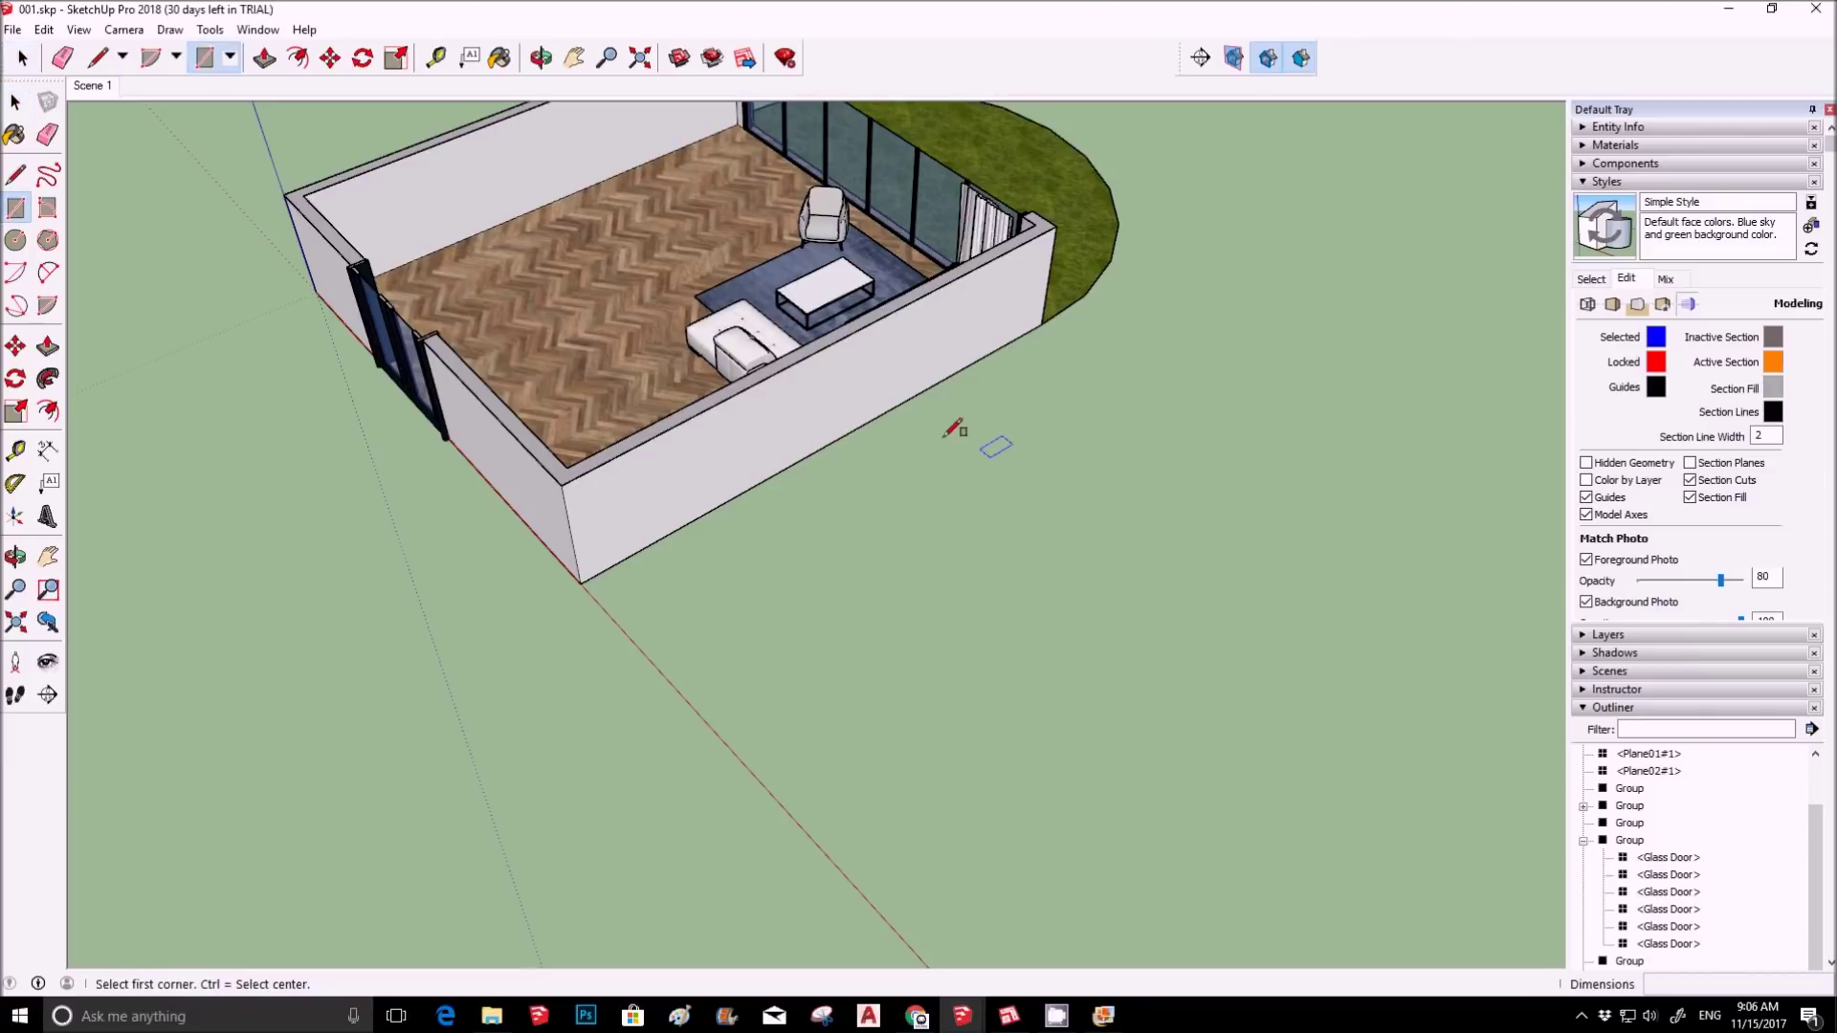
middle_drag(898, 449, 874, 406)
key(ctrl)
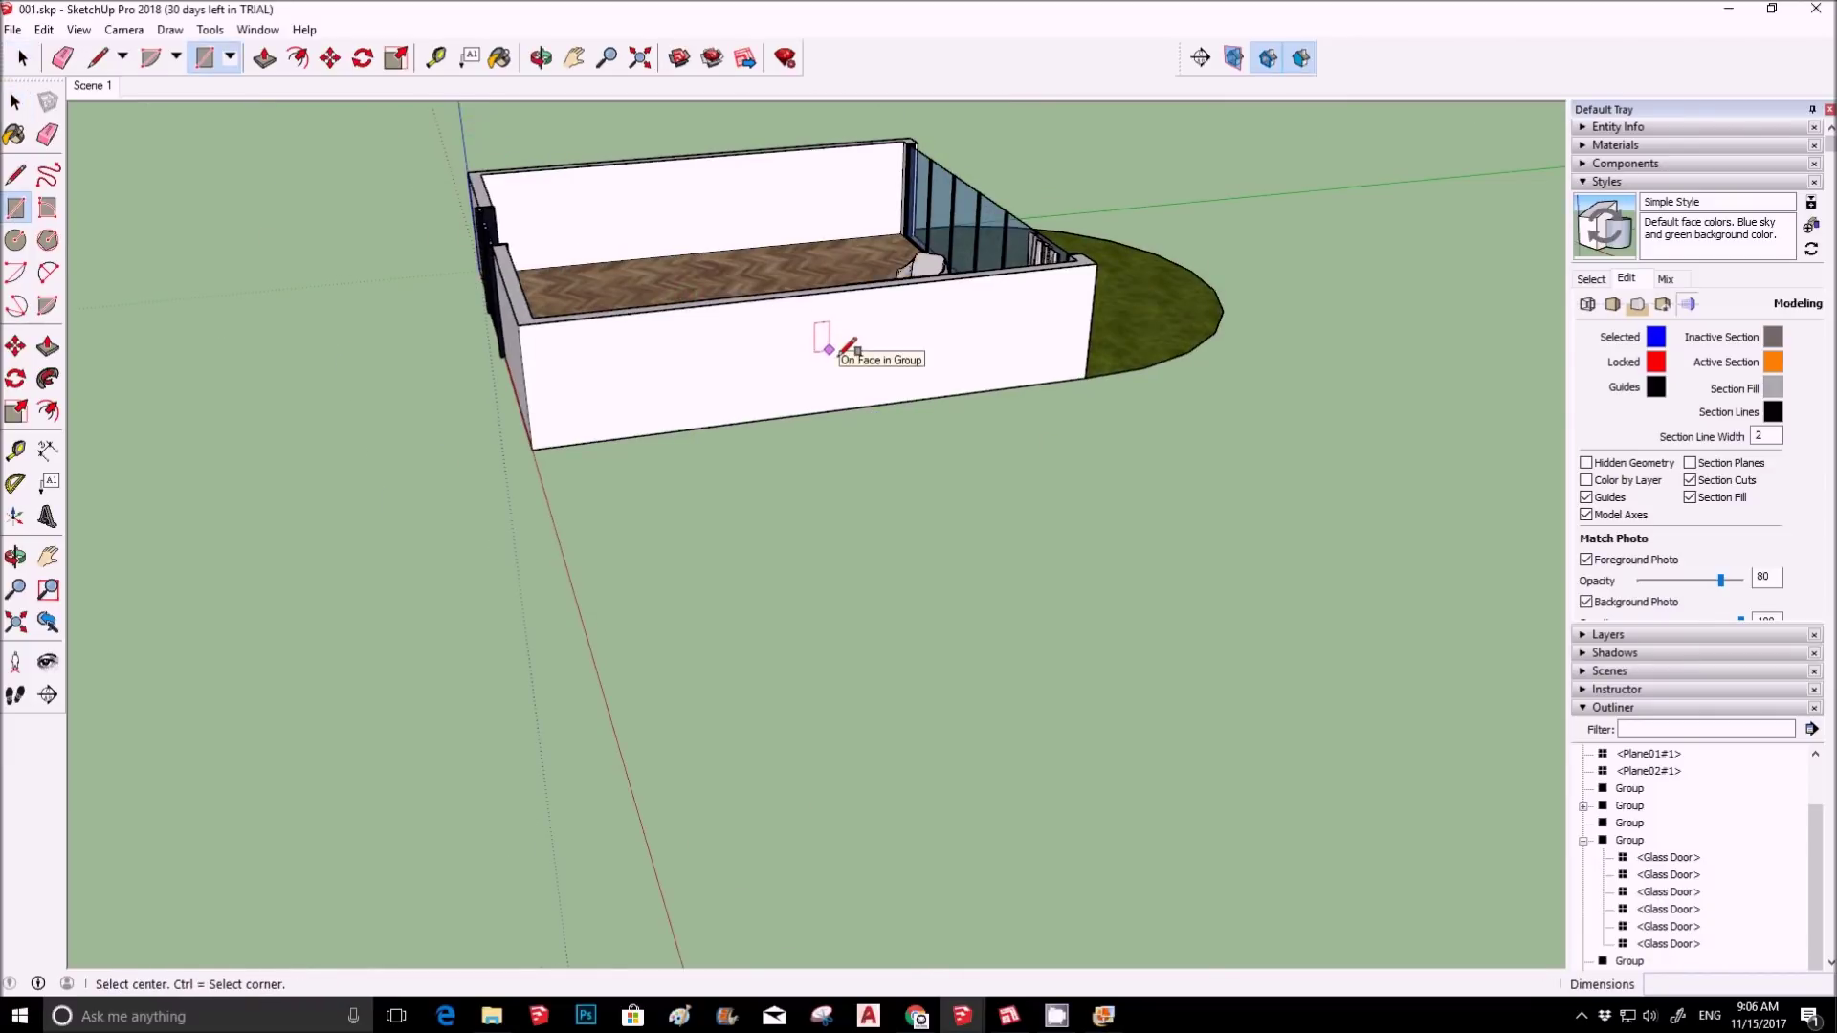
scroll(852, 442, up, 5)
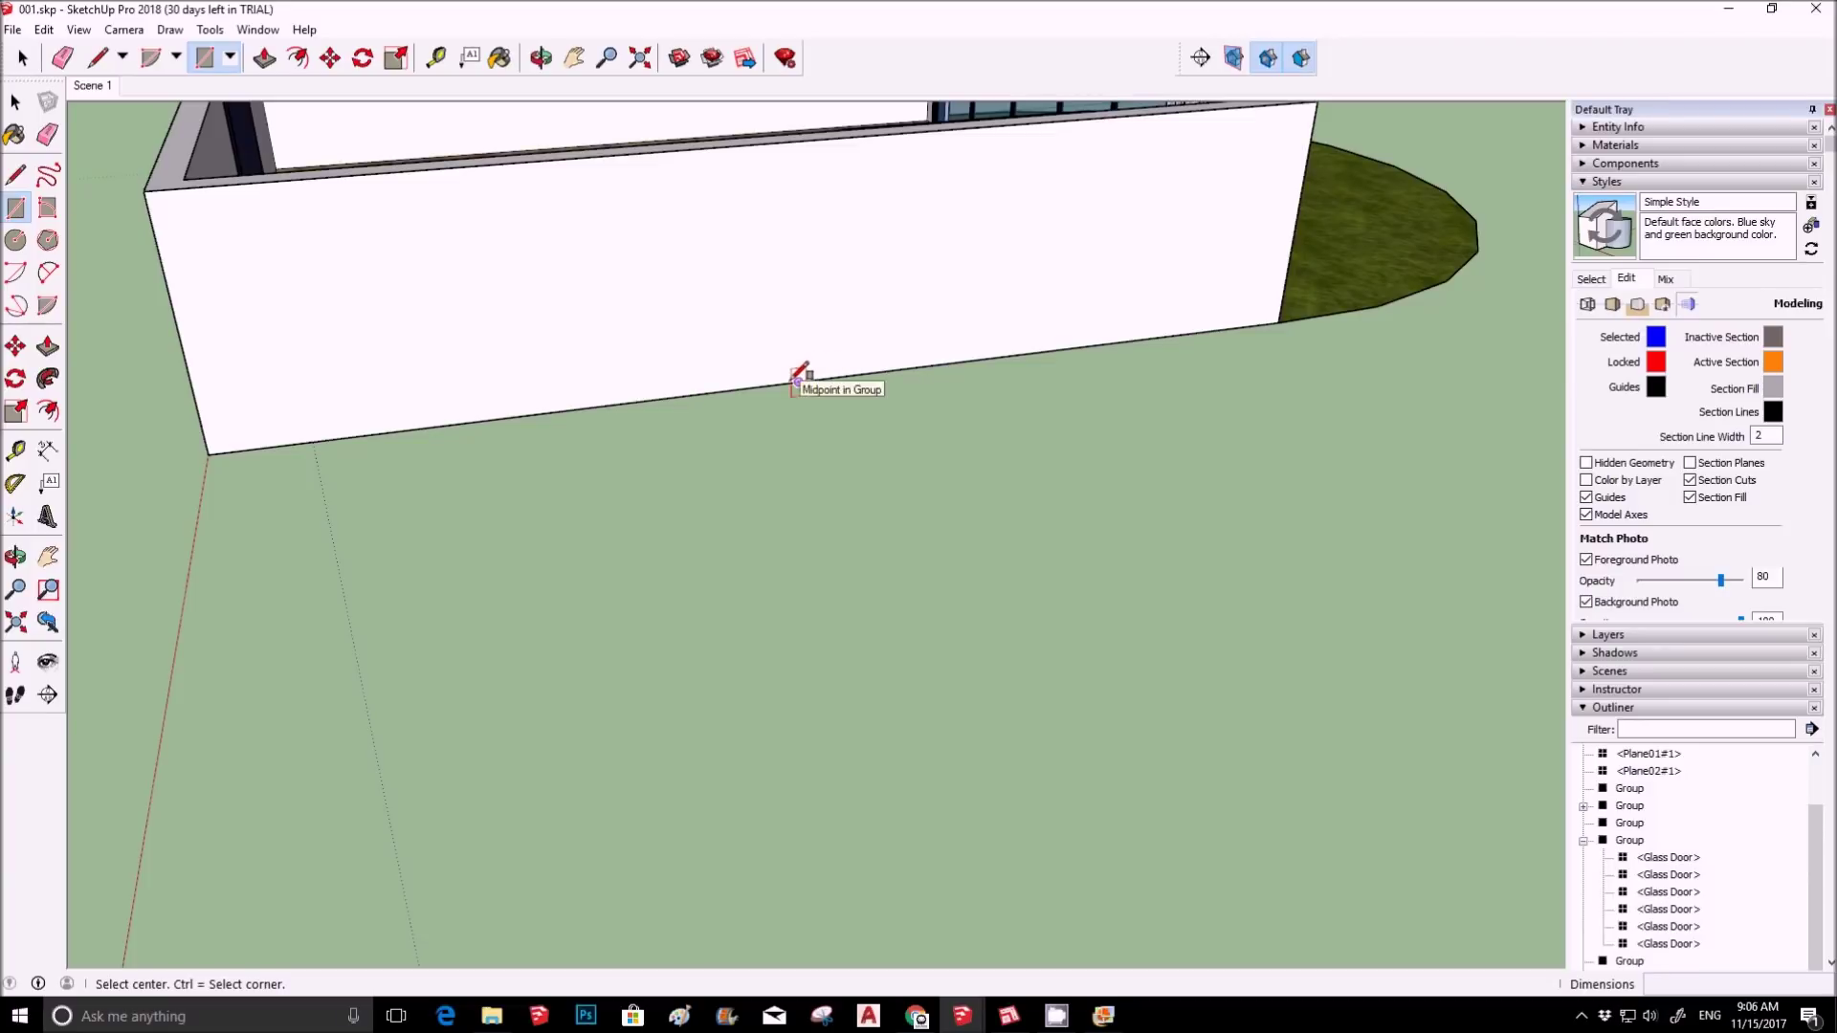
click(799, 381)
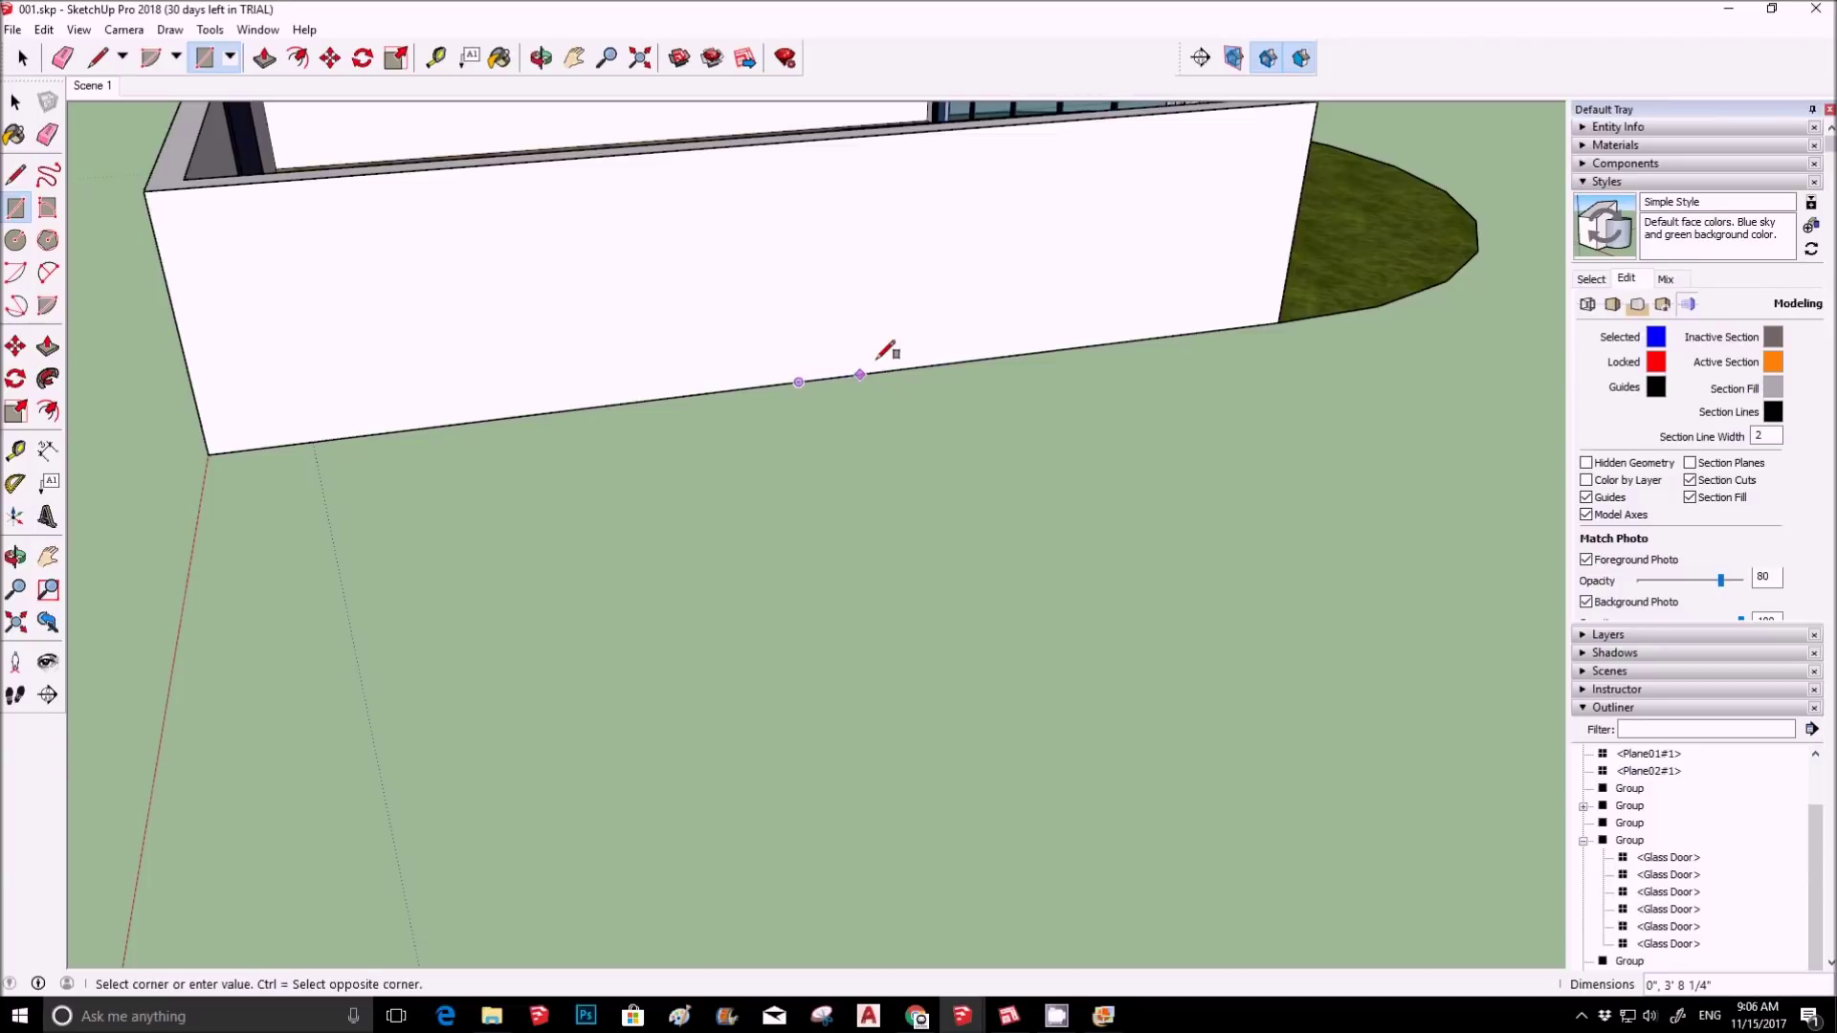
click(879, 246)
middle_drag(883, 246, 1058, 370)
key(space)
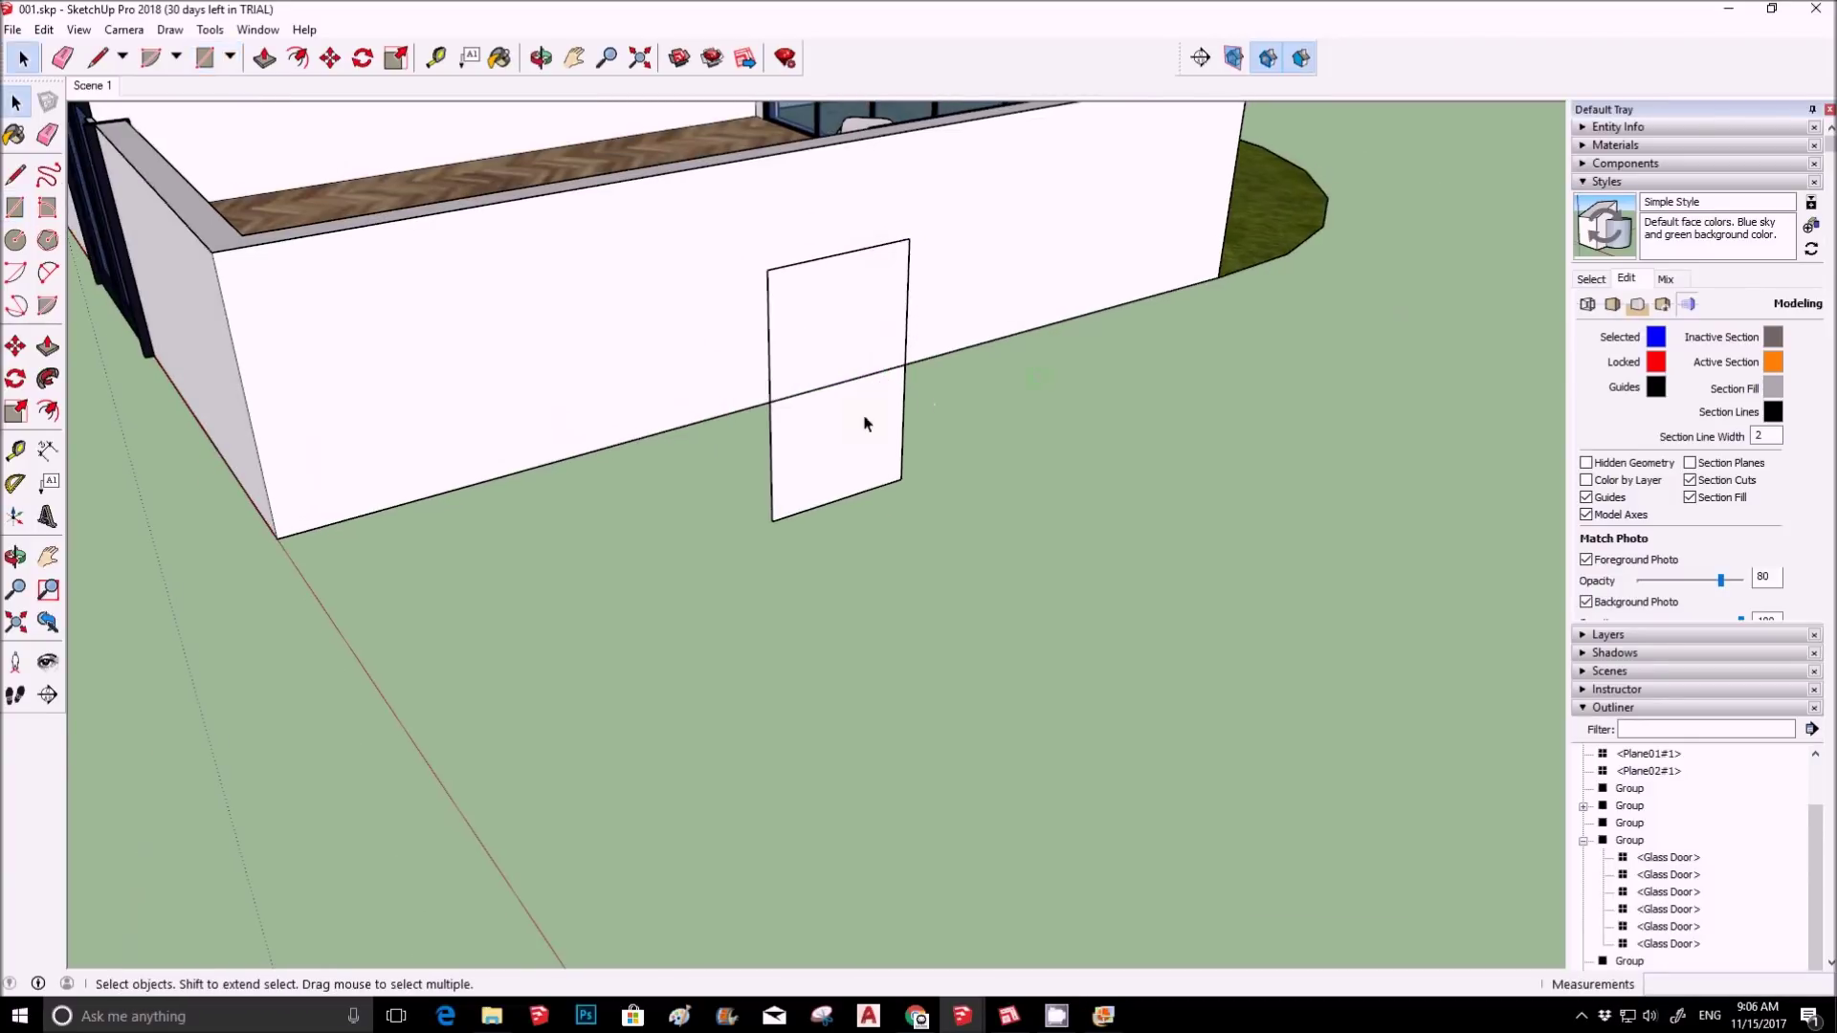
click(863, 425)
middle_drag(863, 426, 1168, 664)
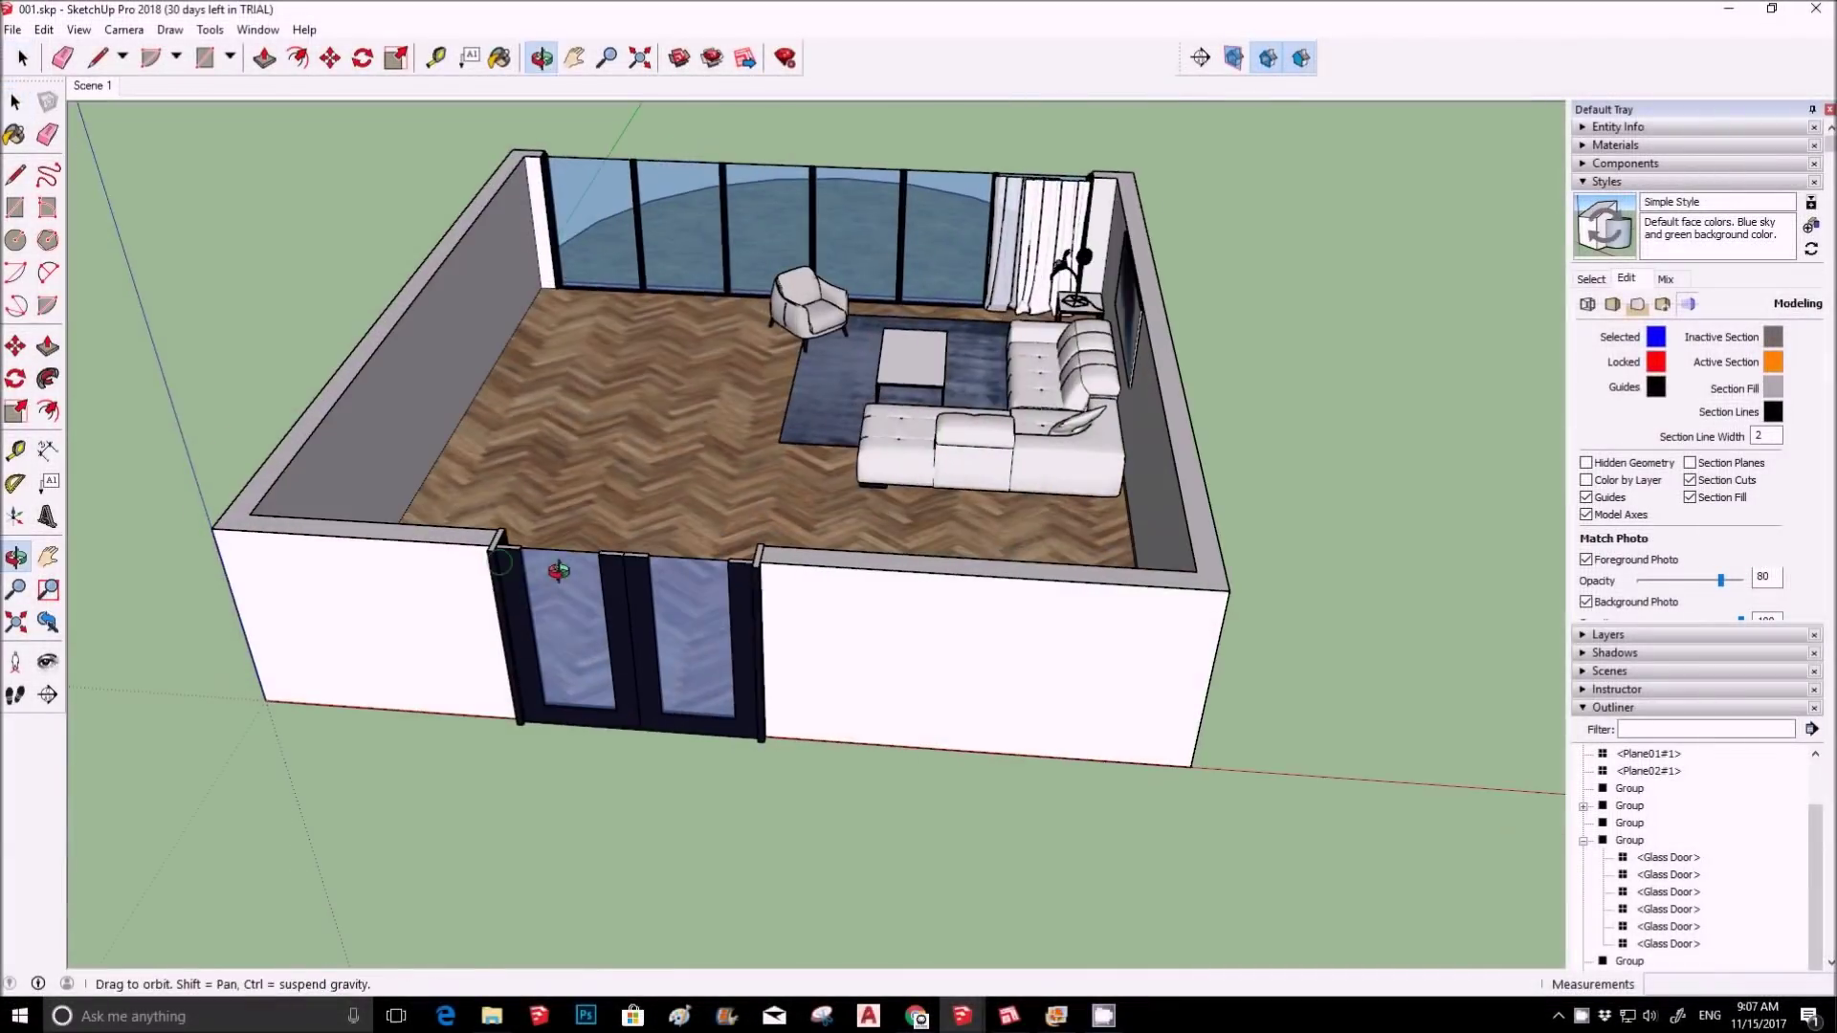
Turn off section cuts so the roof returns, and select the glass double door group.
click(1267, 58)
key(space)
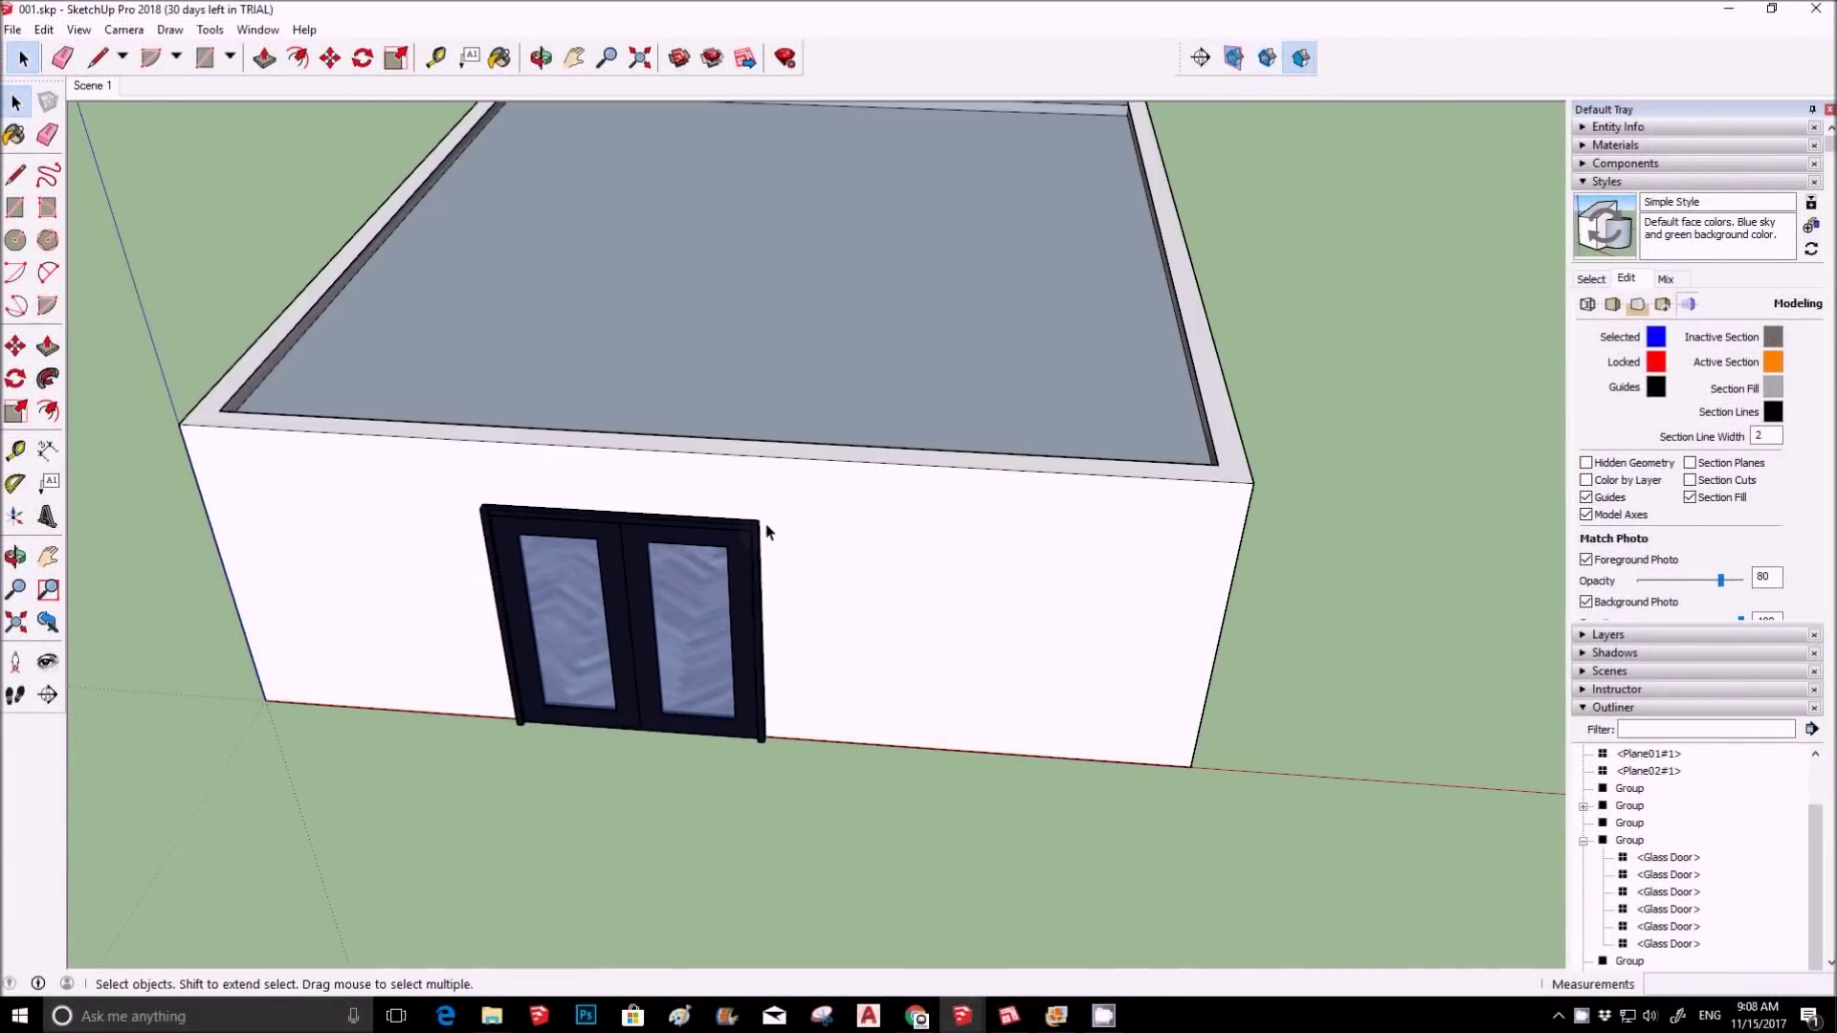
middle_drag(881, 525, 871, 363)
click(909, 392)
scroll(909, 392, up, 1)
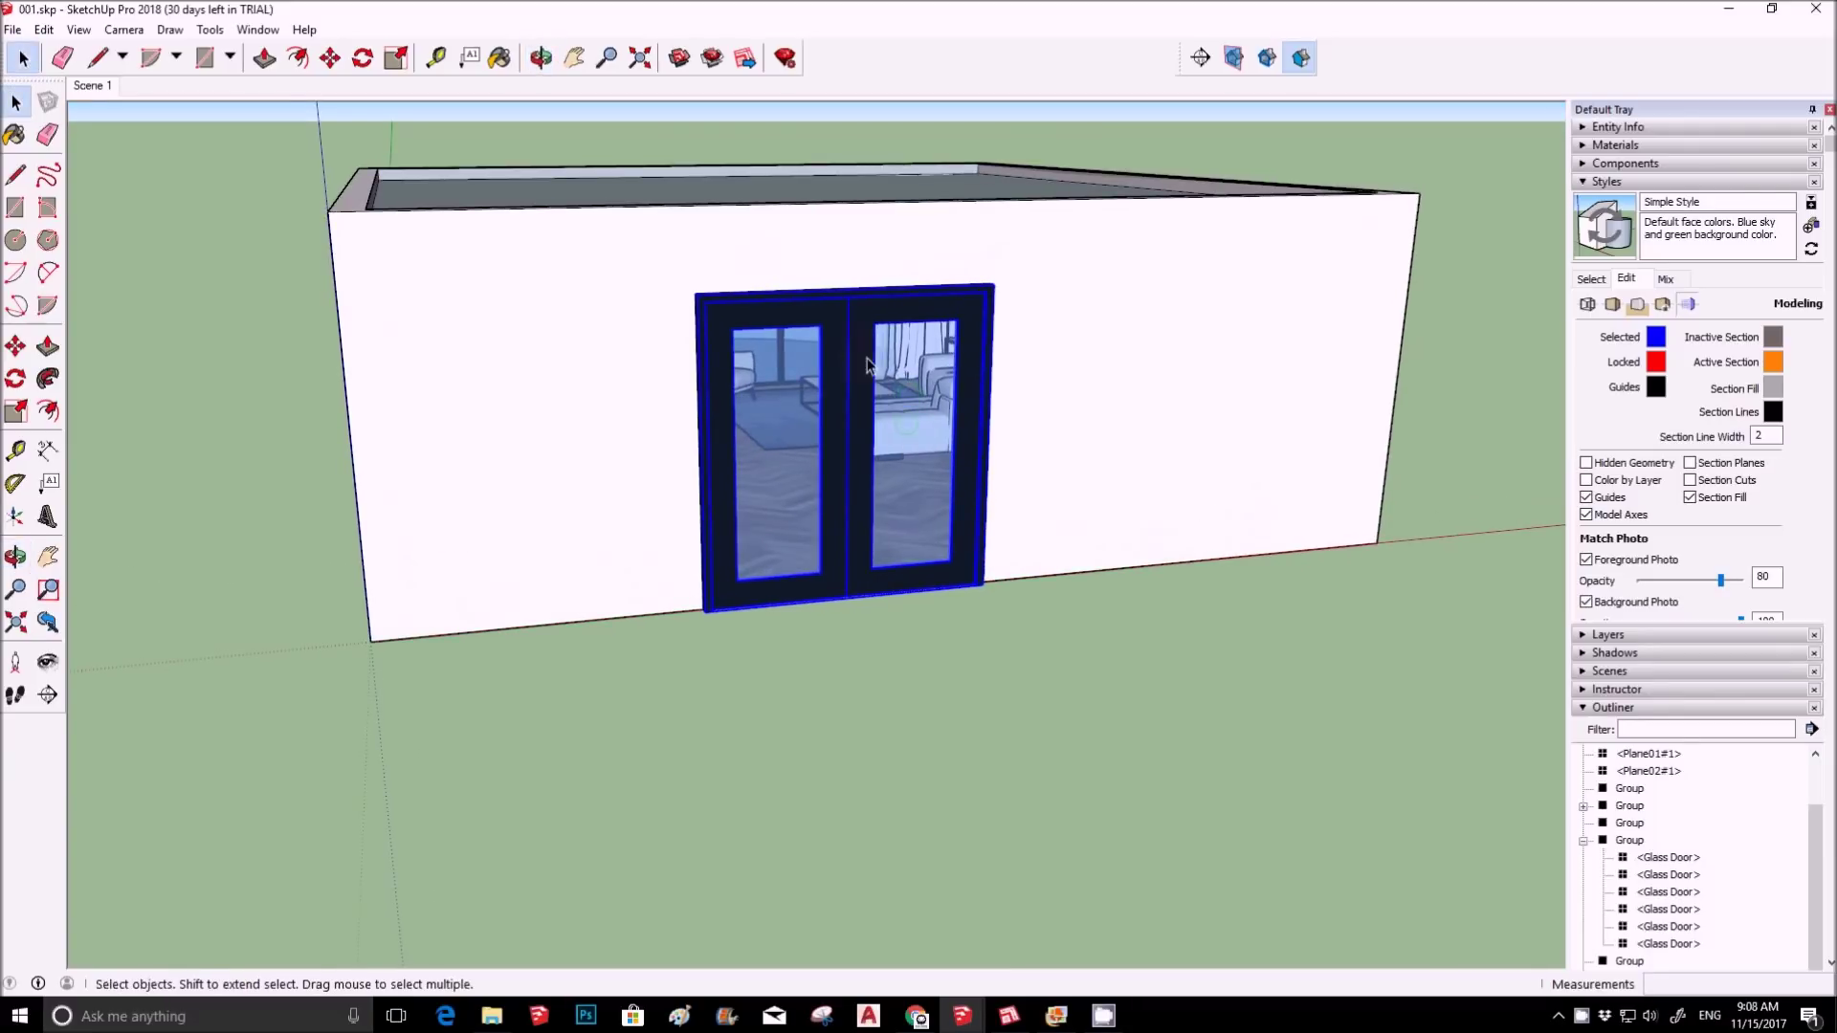
Make the door group a component named D Glass Door with a description, gluing to any surface.
right_click(807, 423)
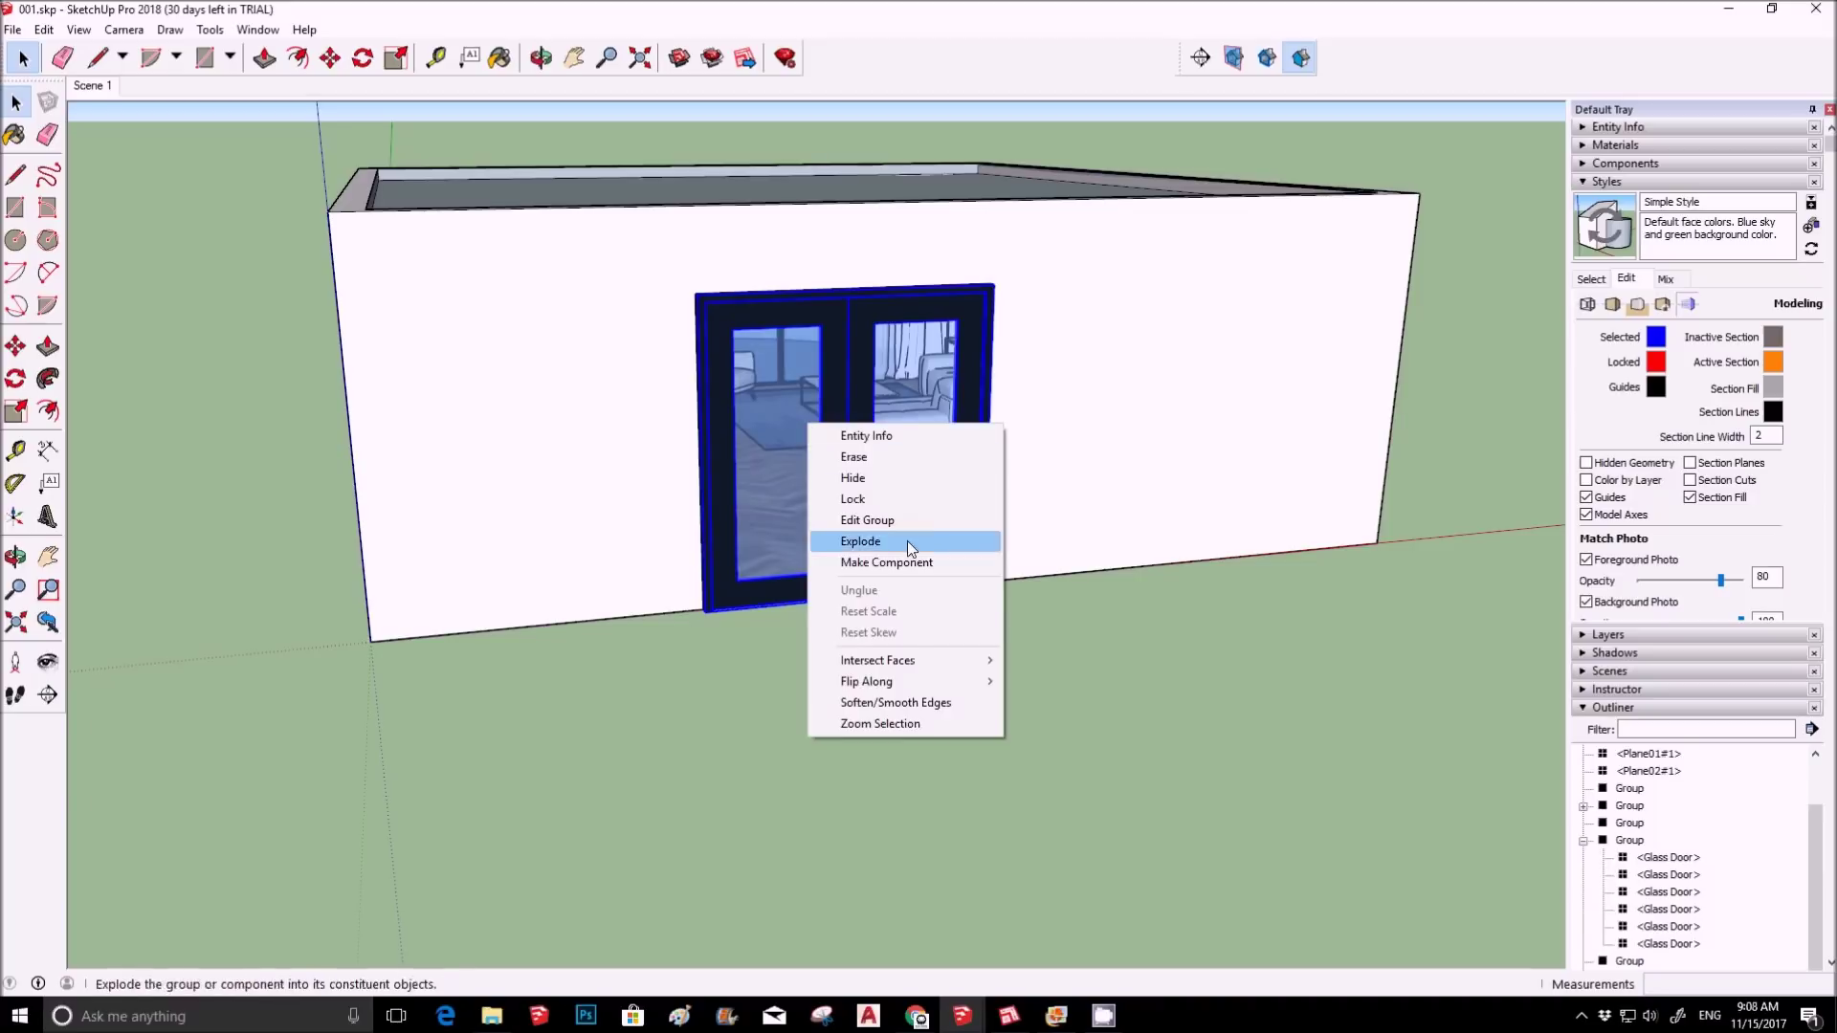
click(905, 560)
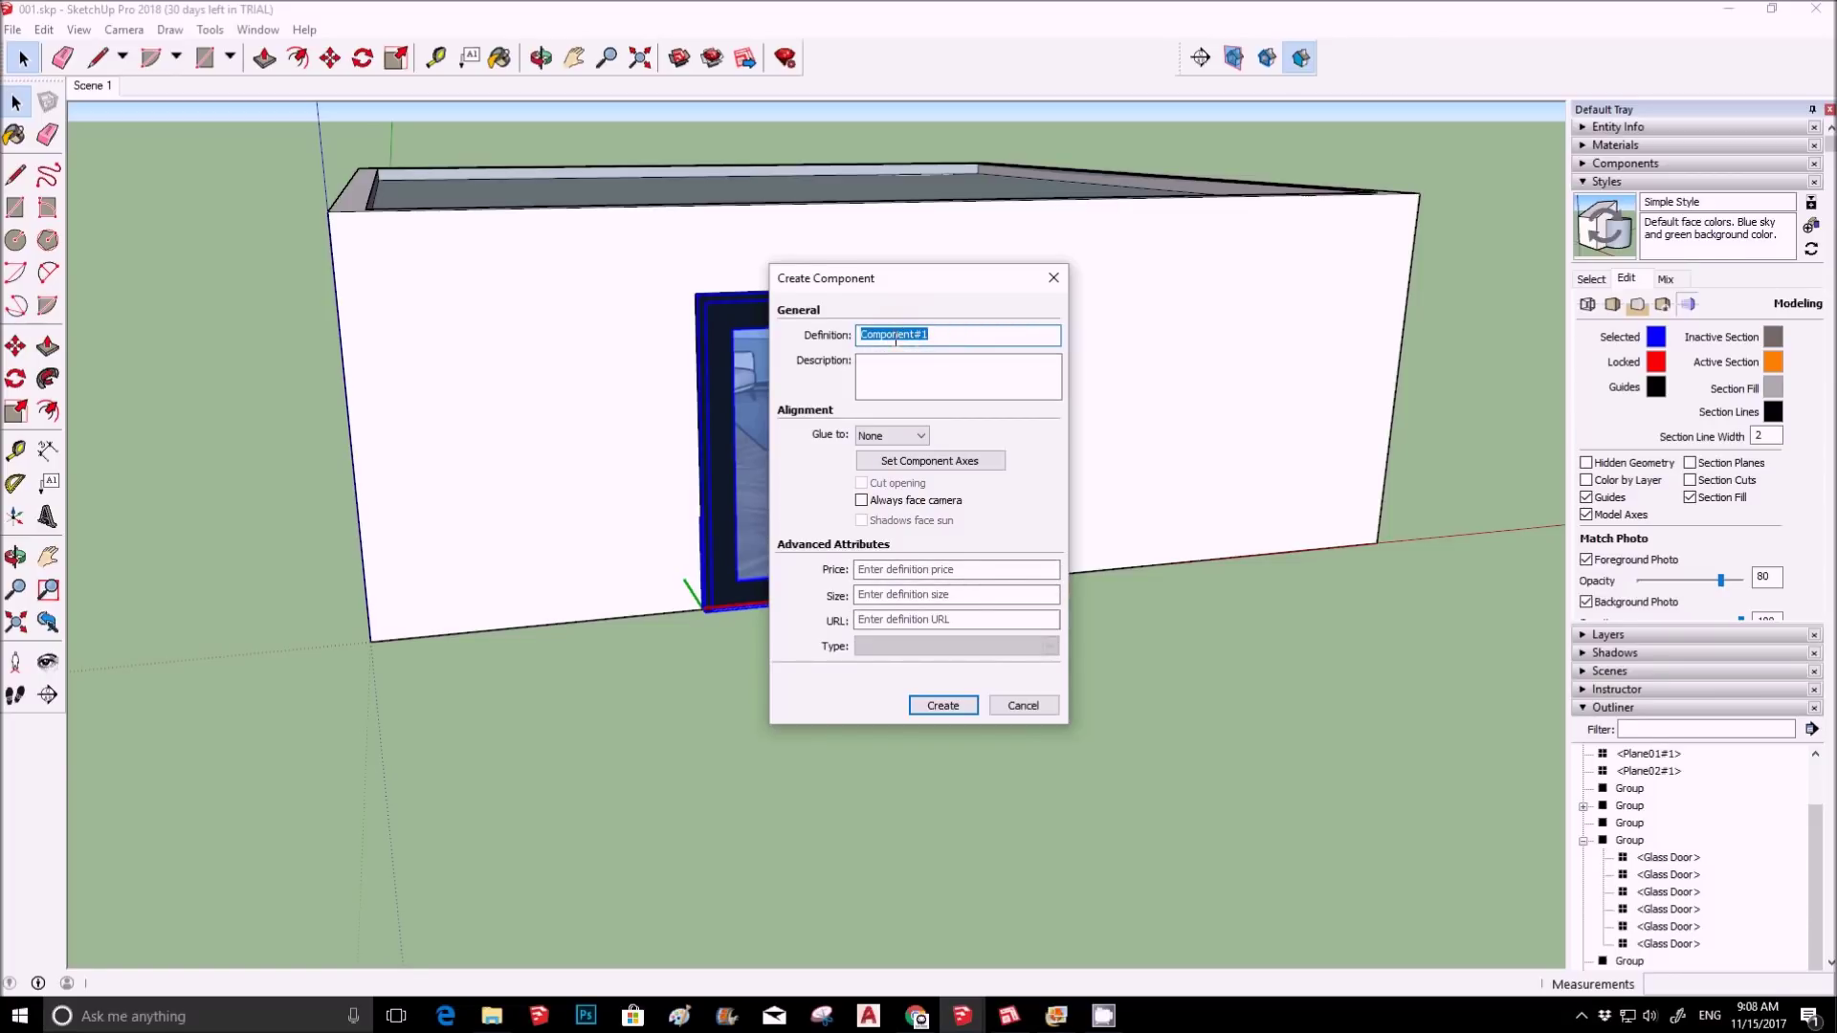
text(D Glass Door)
click(875, 380)
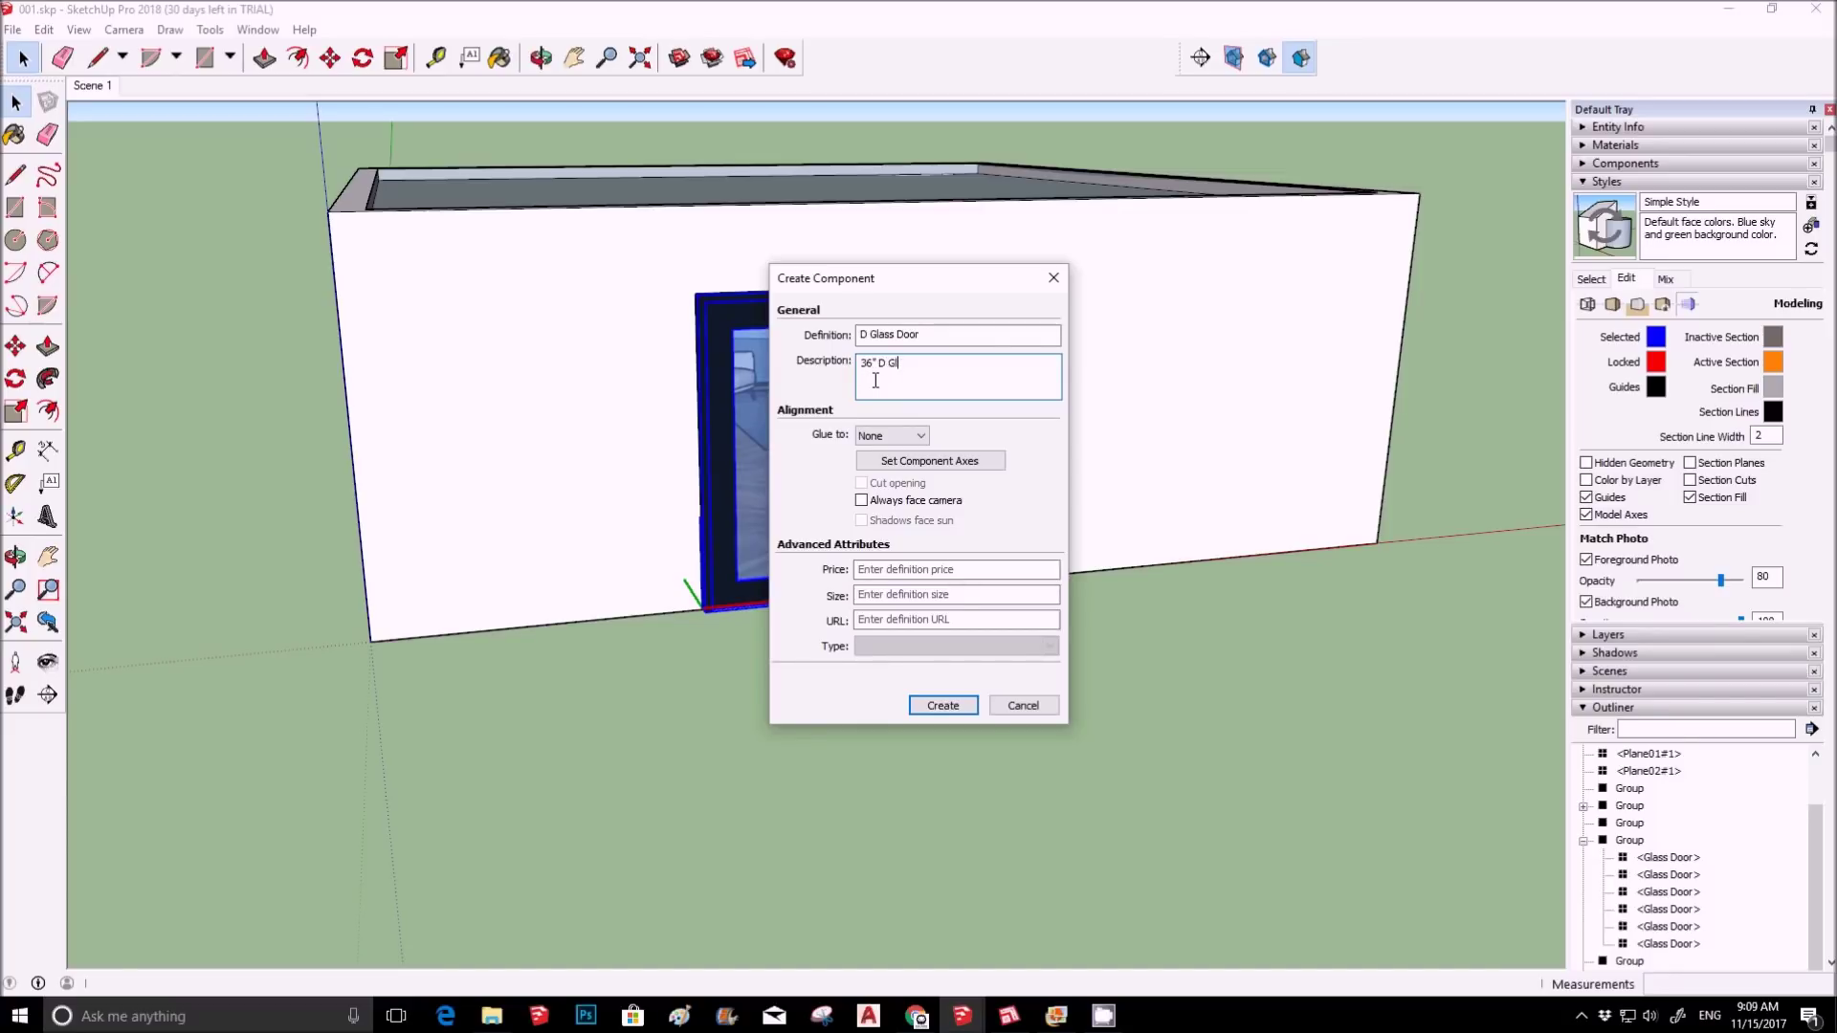
text(r)
click(892, 436)
click(880, 461)
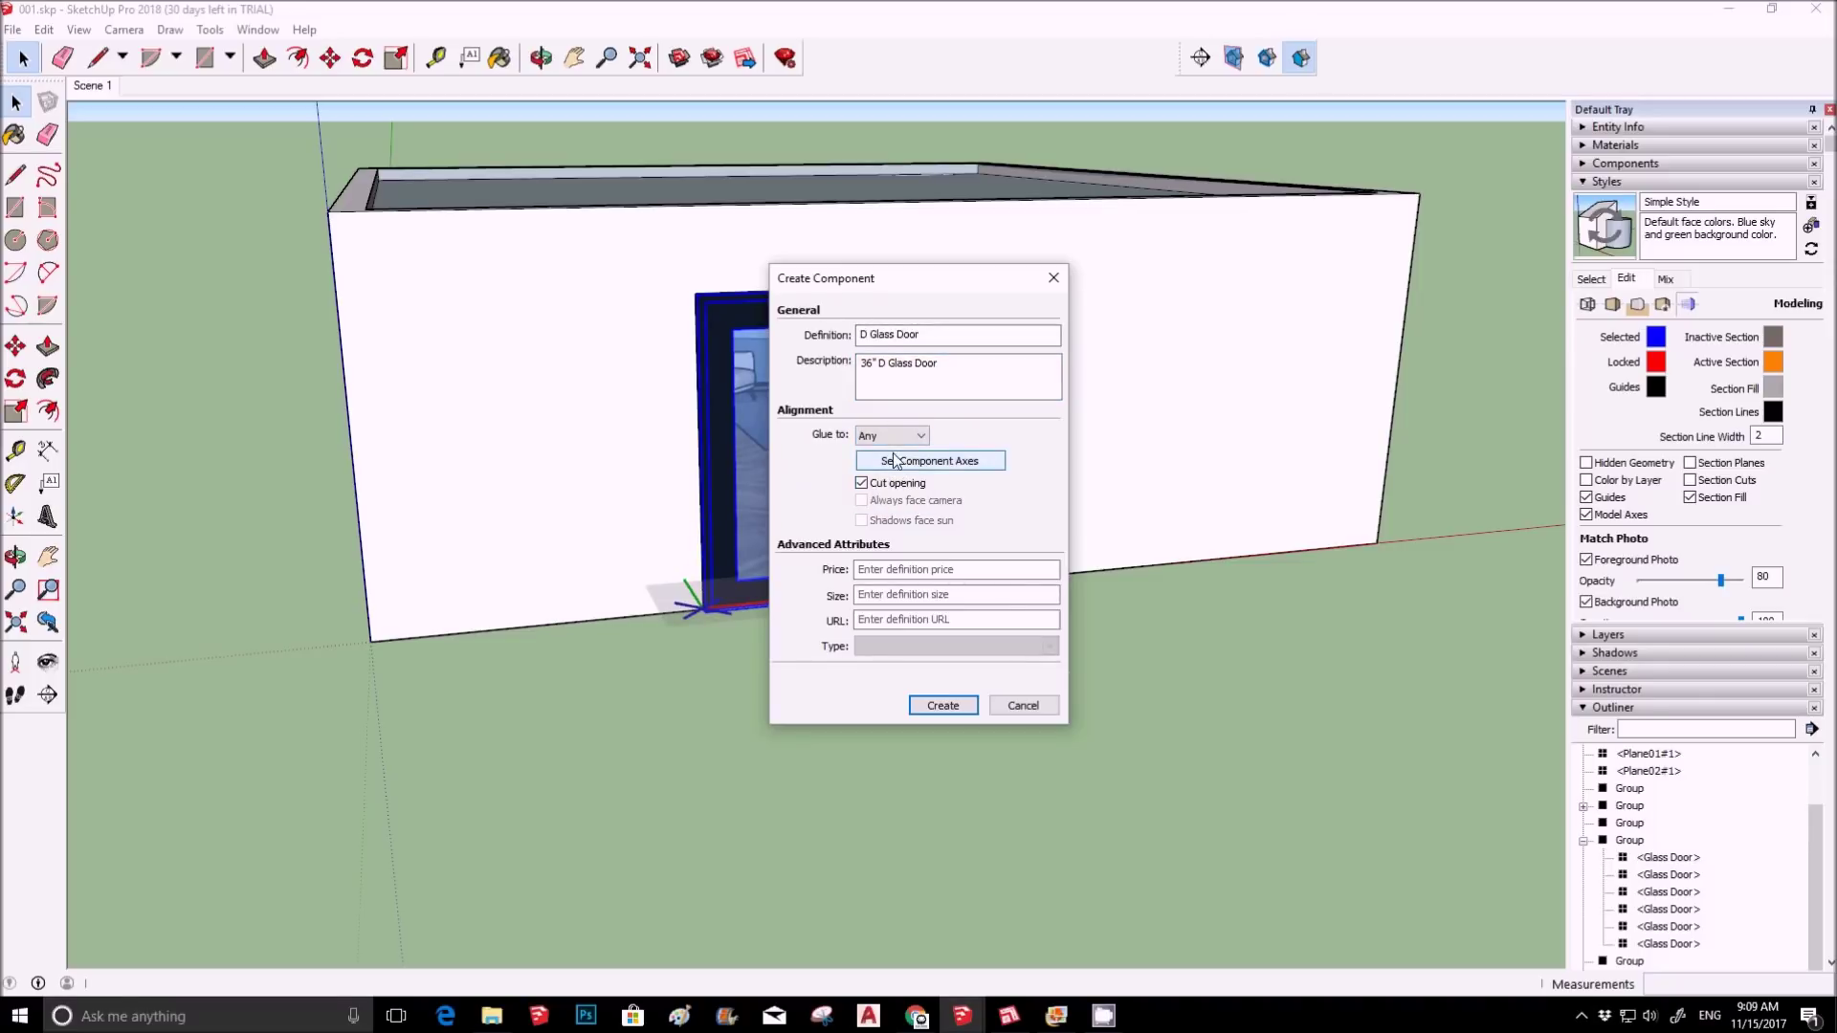
Enter price 1000$, size 72" and the copied product page URL, then create the component.
click(861, 570)
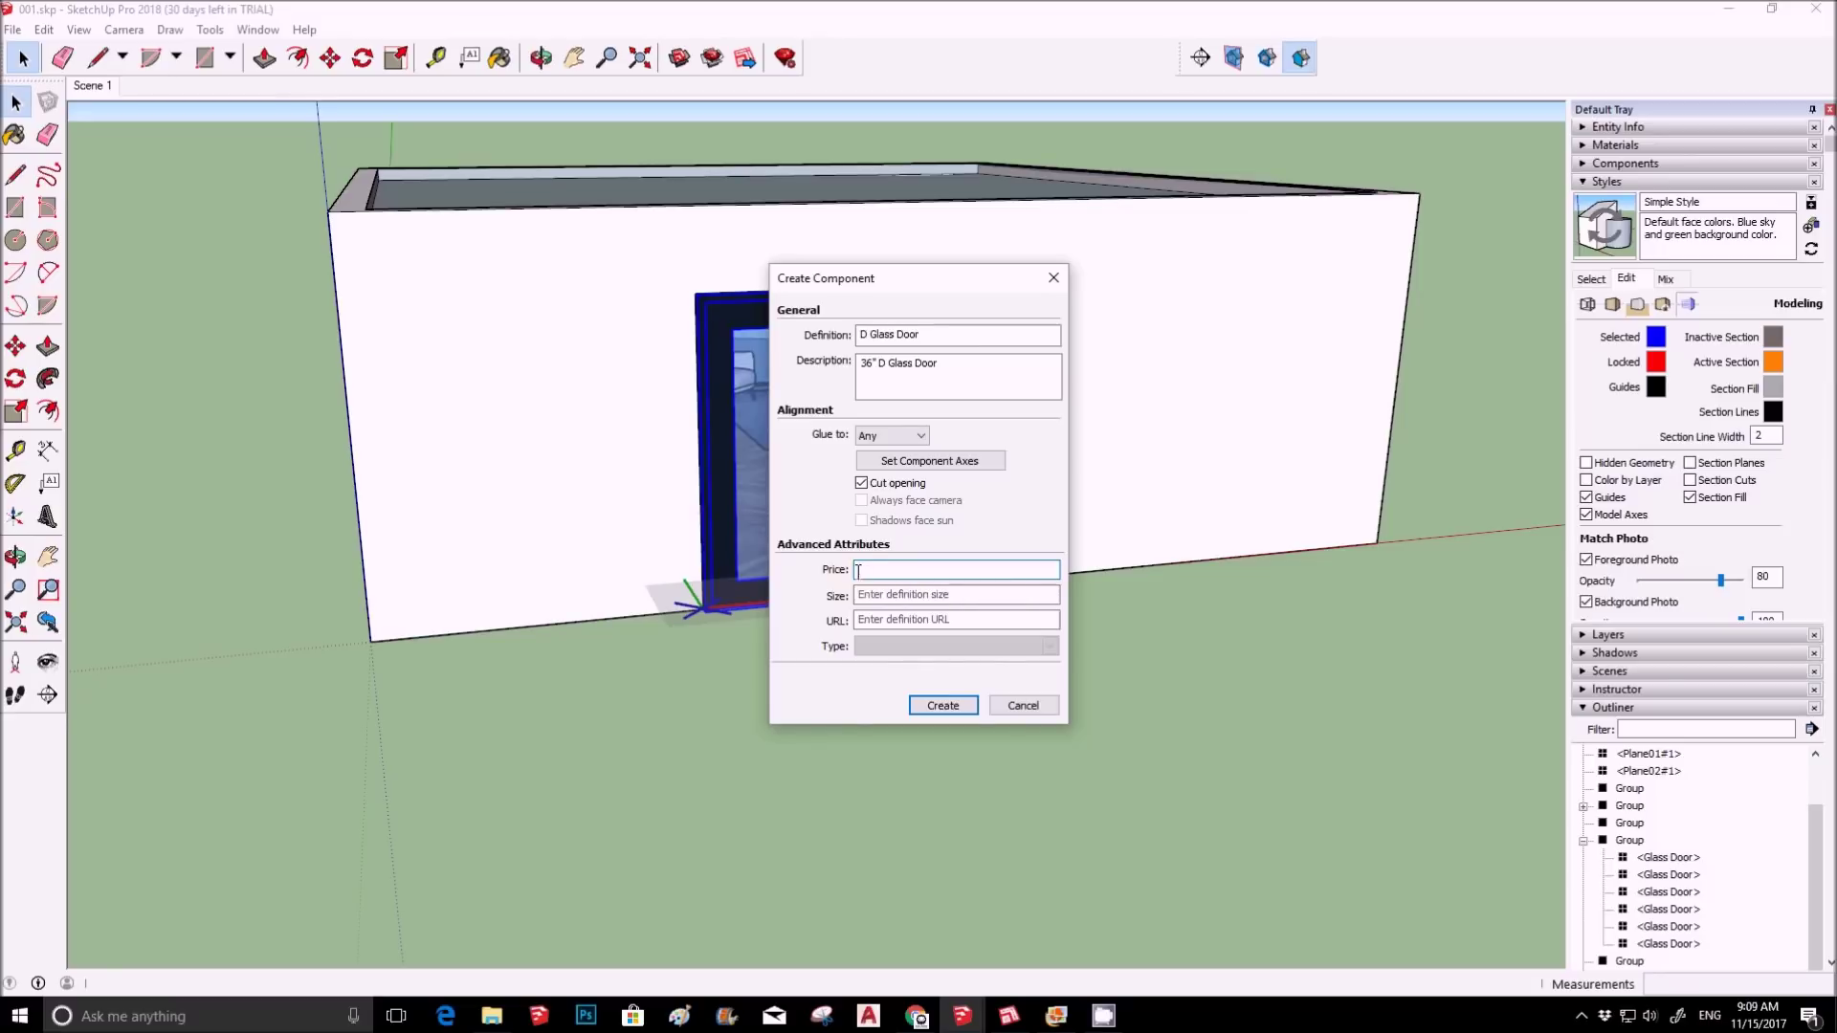
click(856, 594)
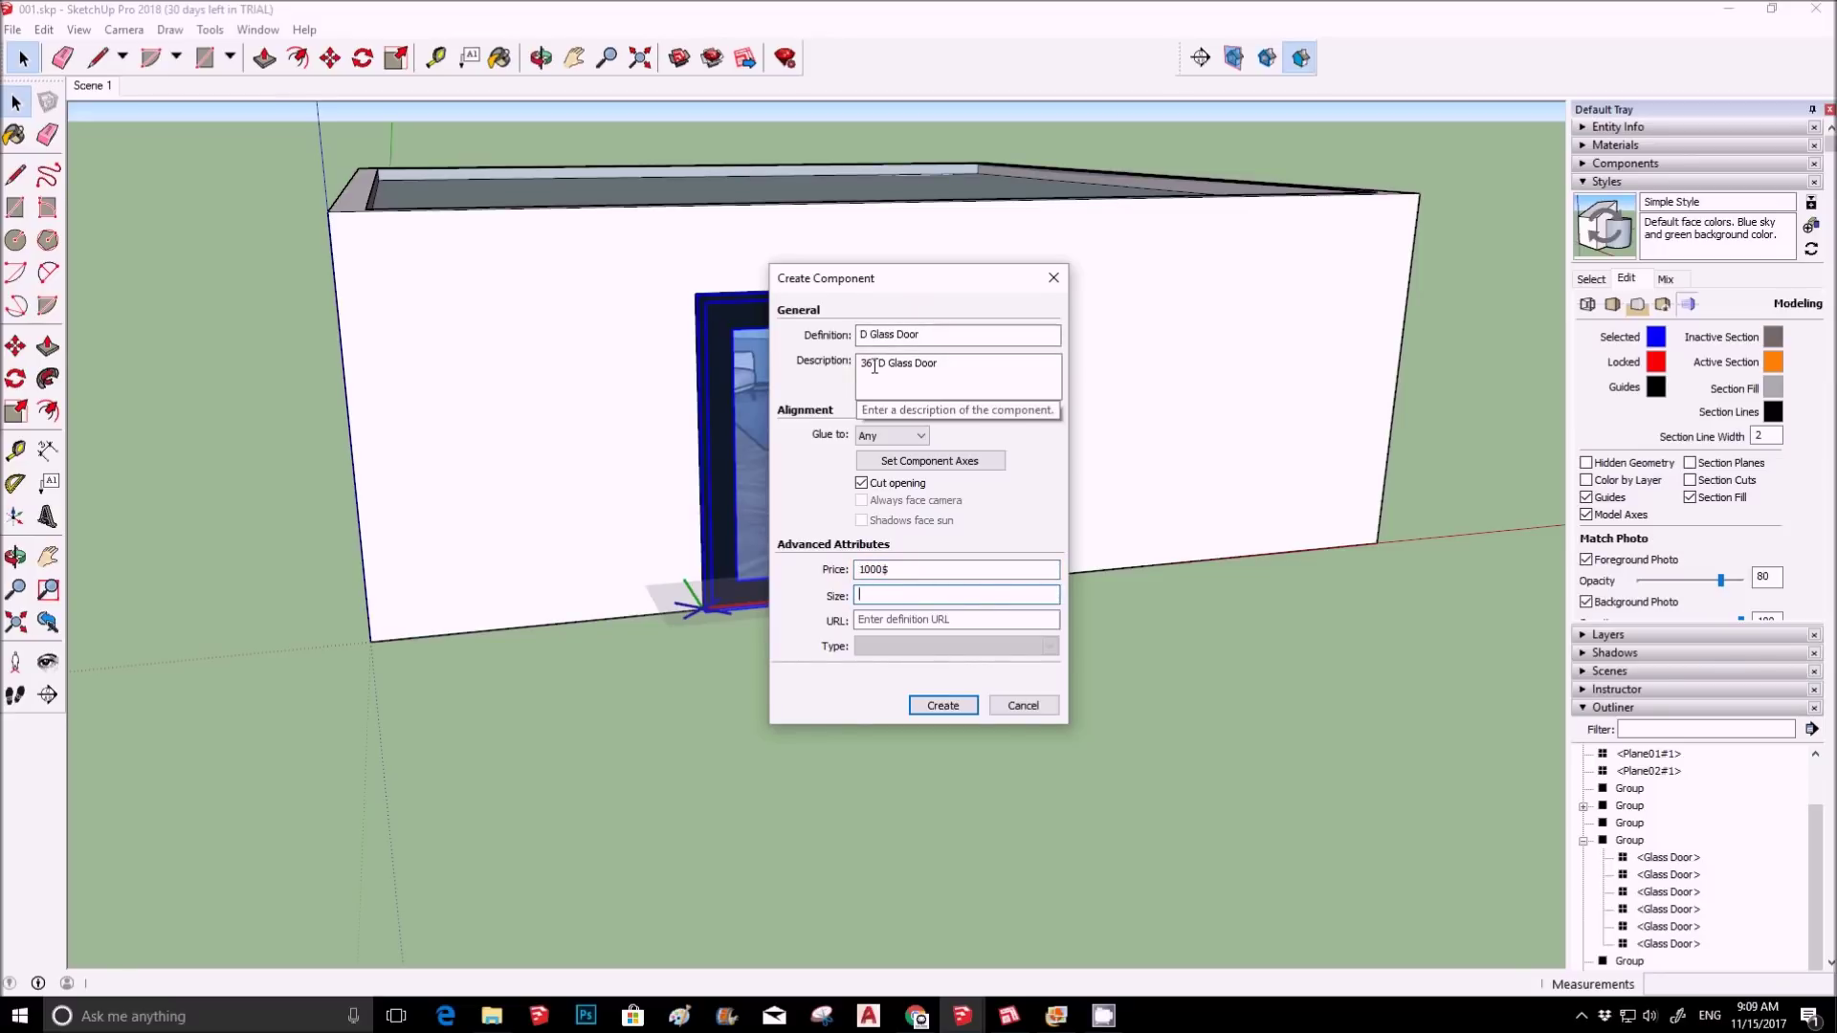
text(72)
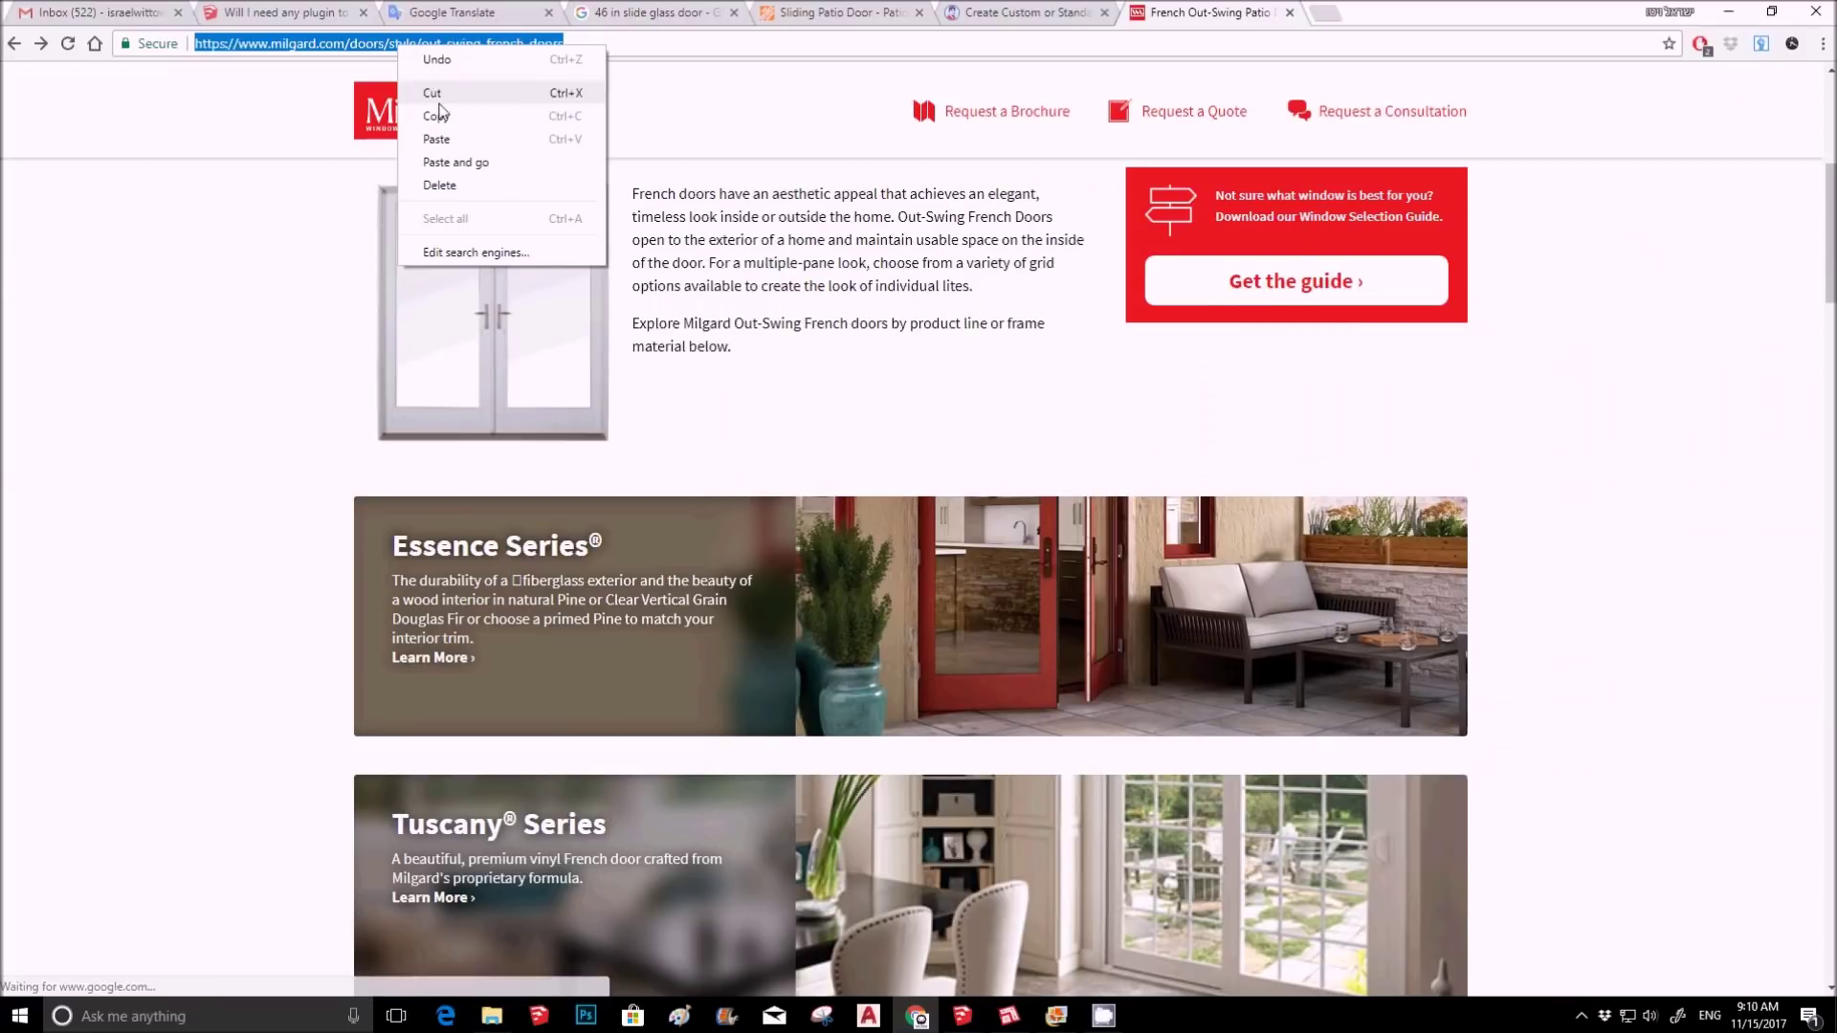
click(450, 118)
mouse_move(962, 1022)
click(918, 949)
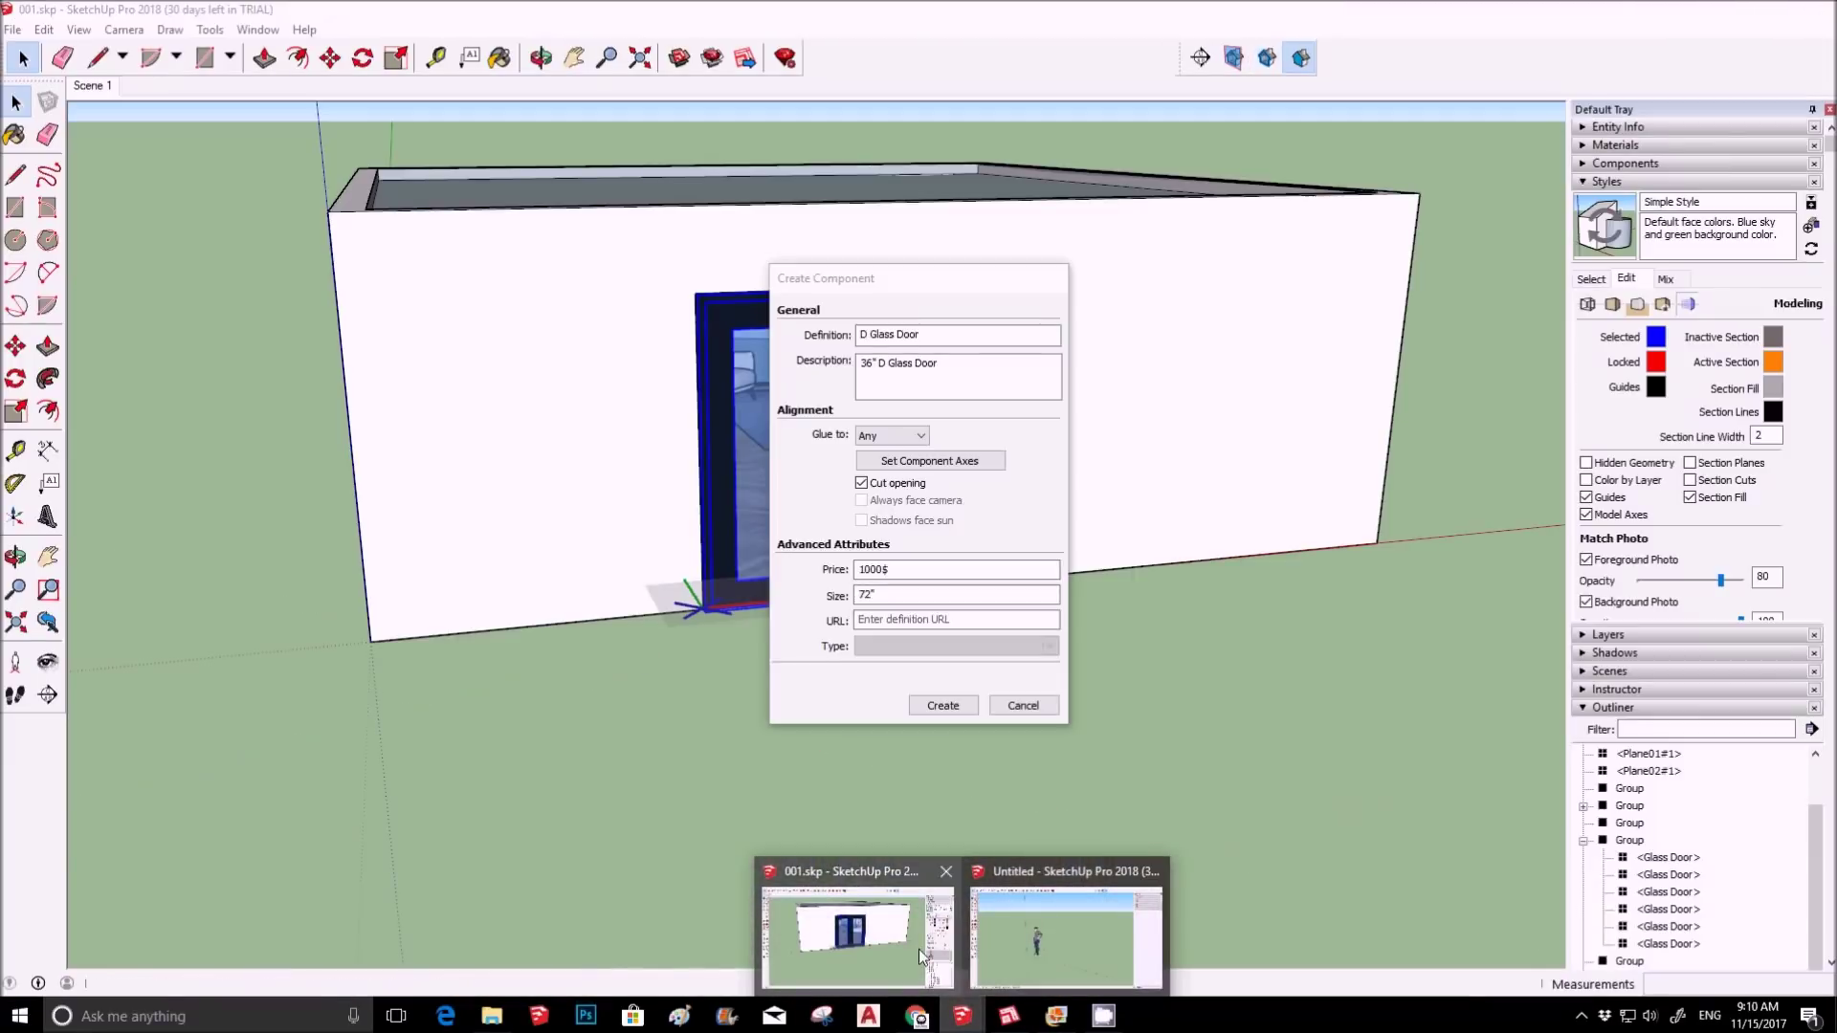
right_click(881, 620)
click(926, 701)
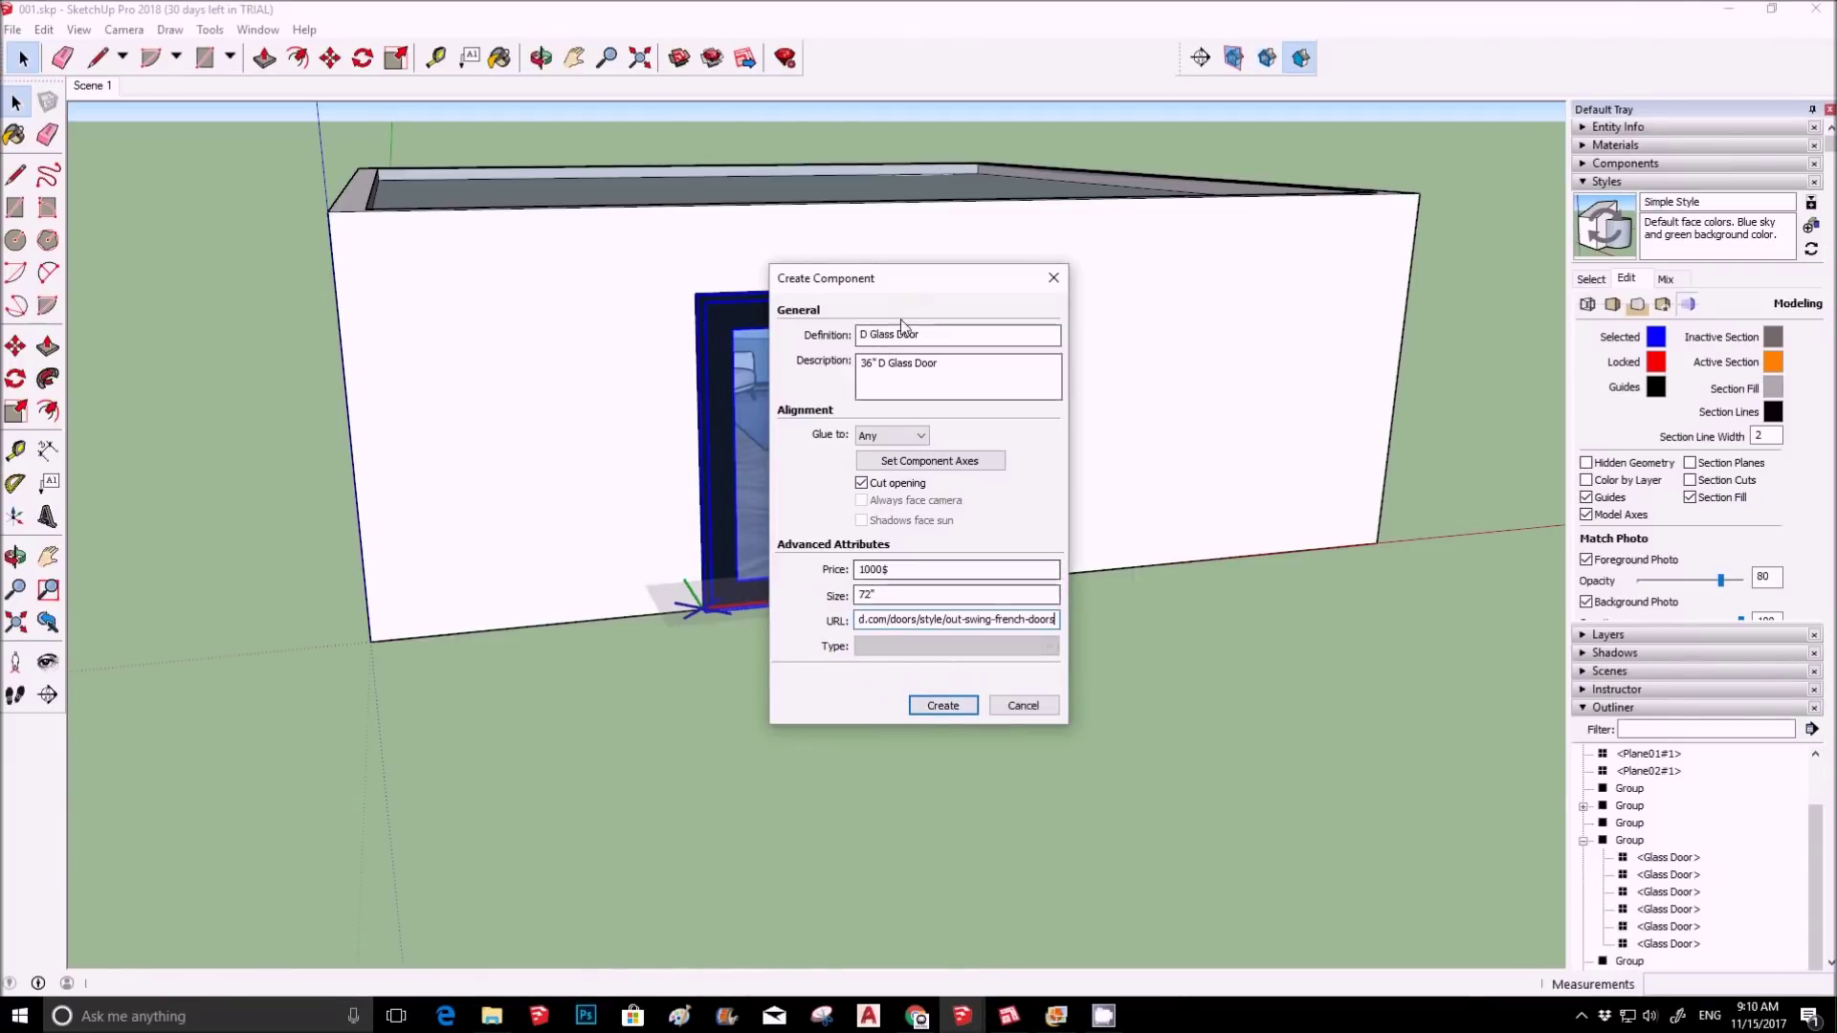
click(940, 706)
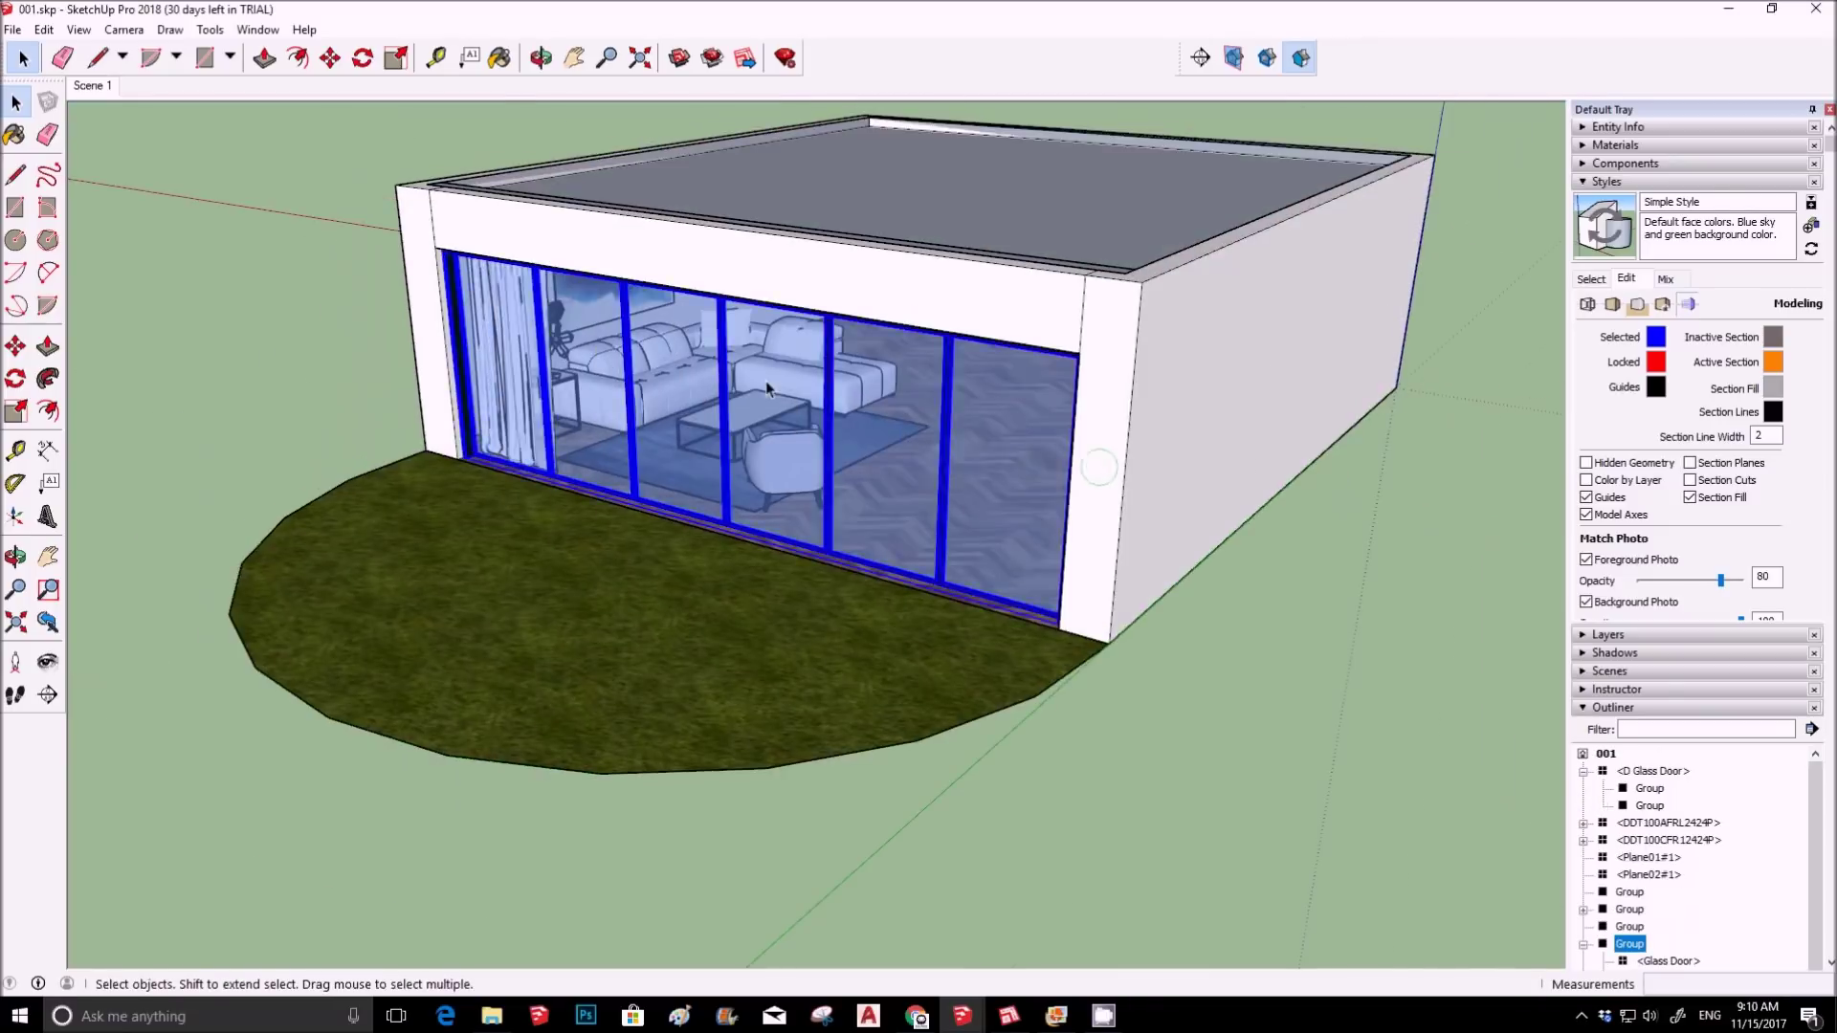
Select the D Glass Door and show the Outliner tray.
middle_drag(766, 381, 547, 378)
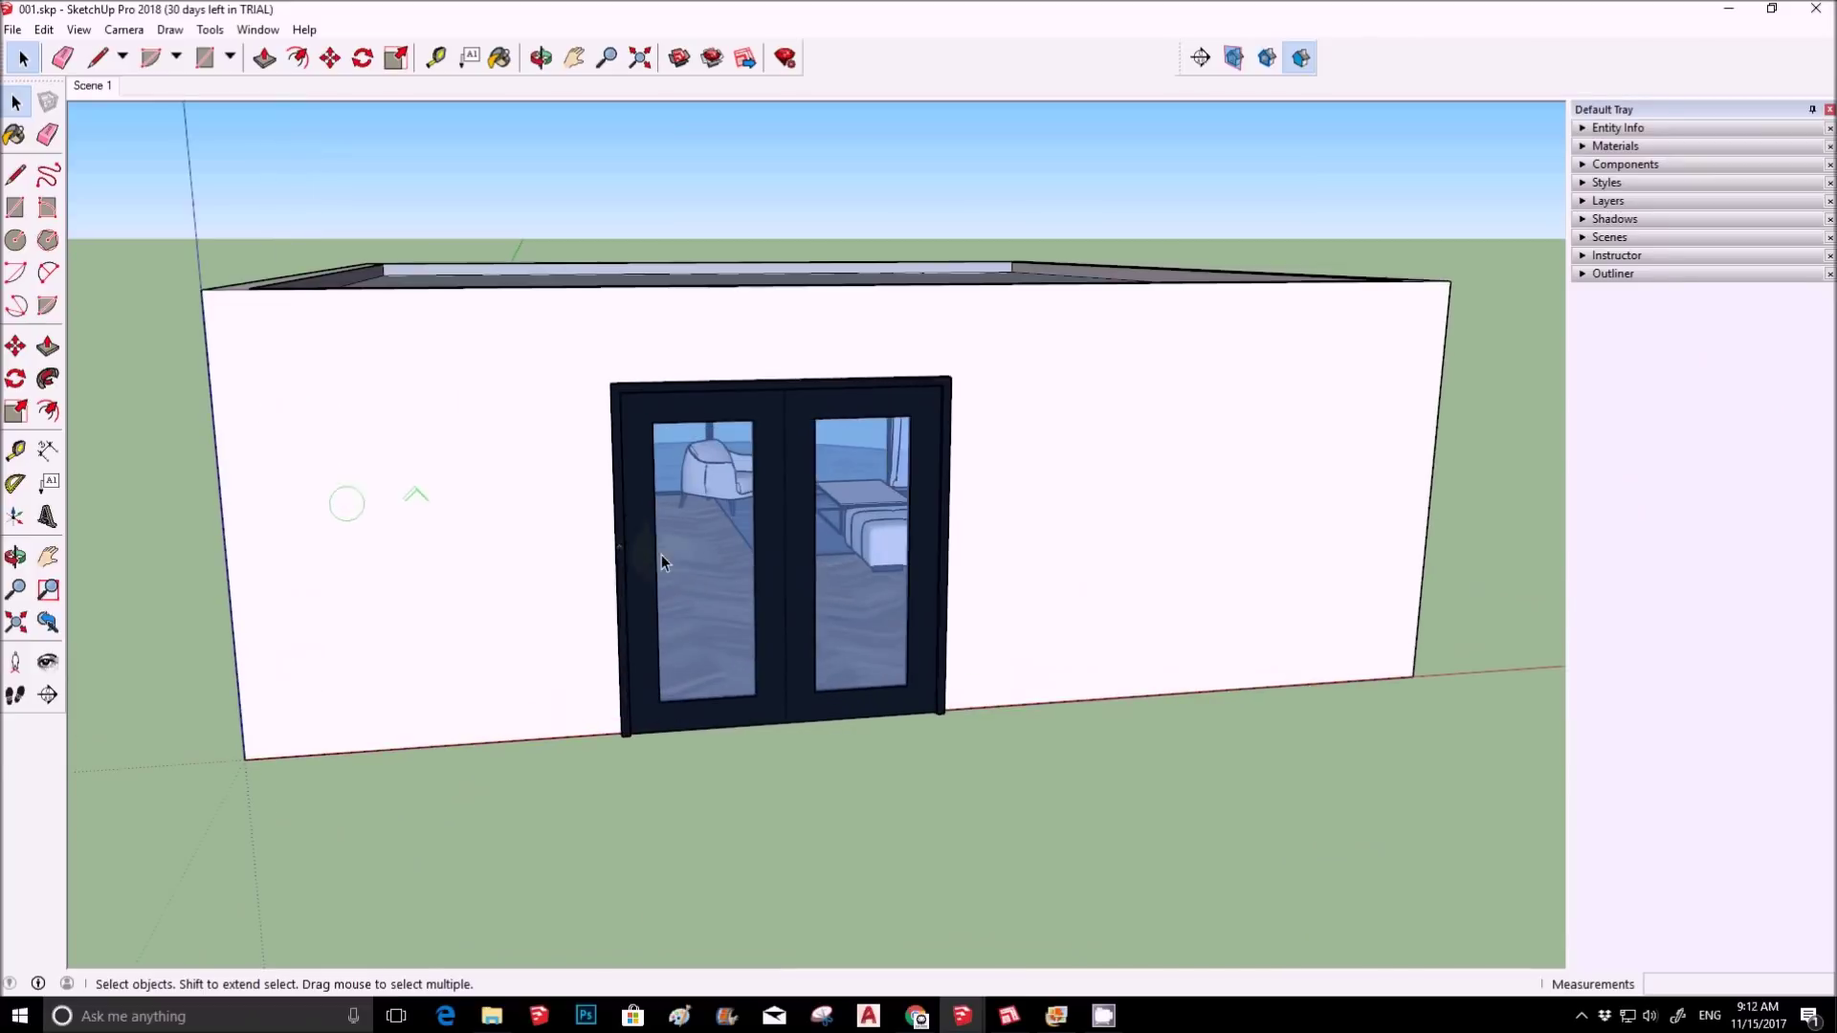
click(754, 548)
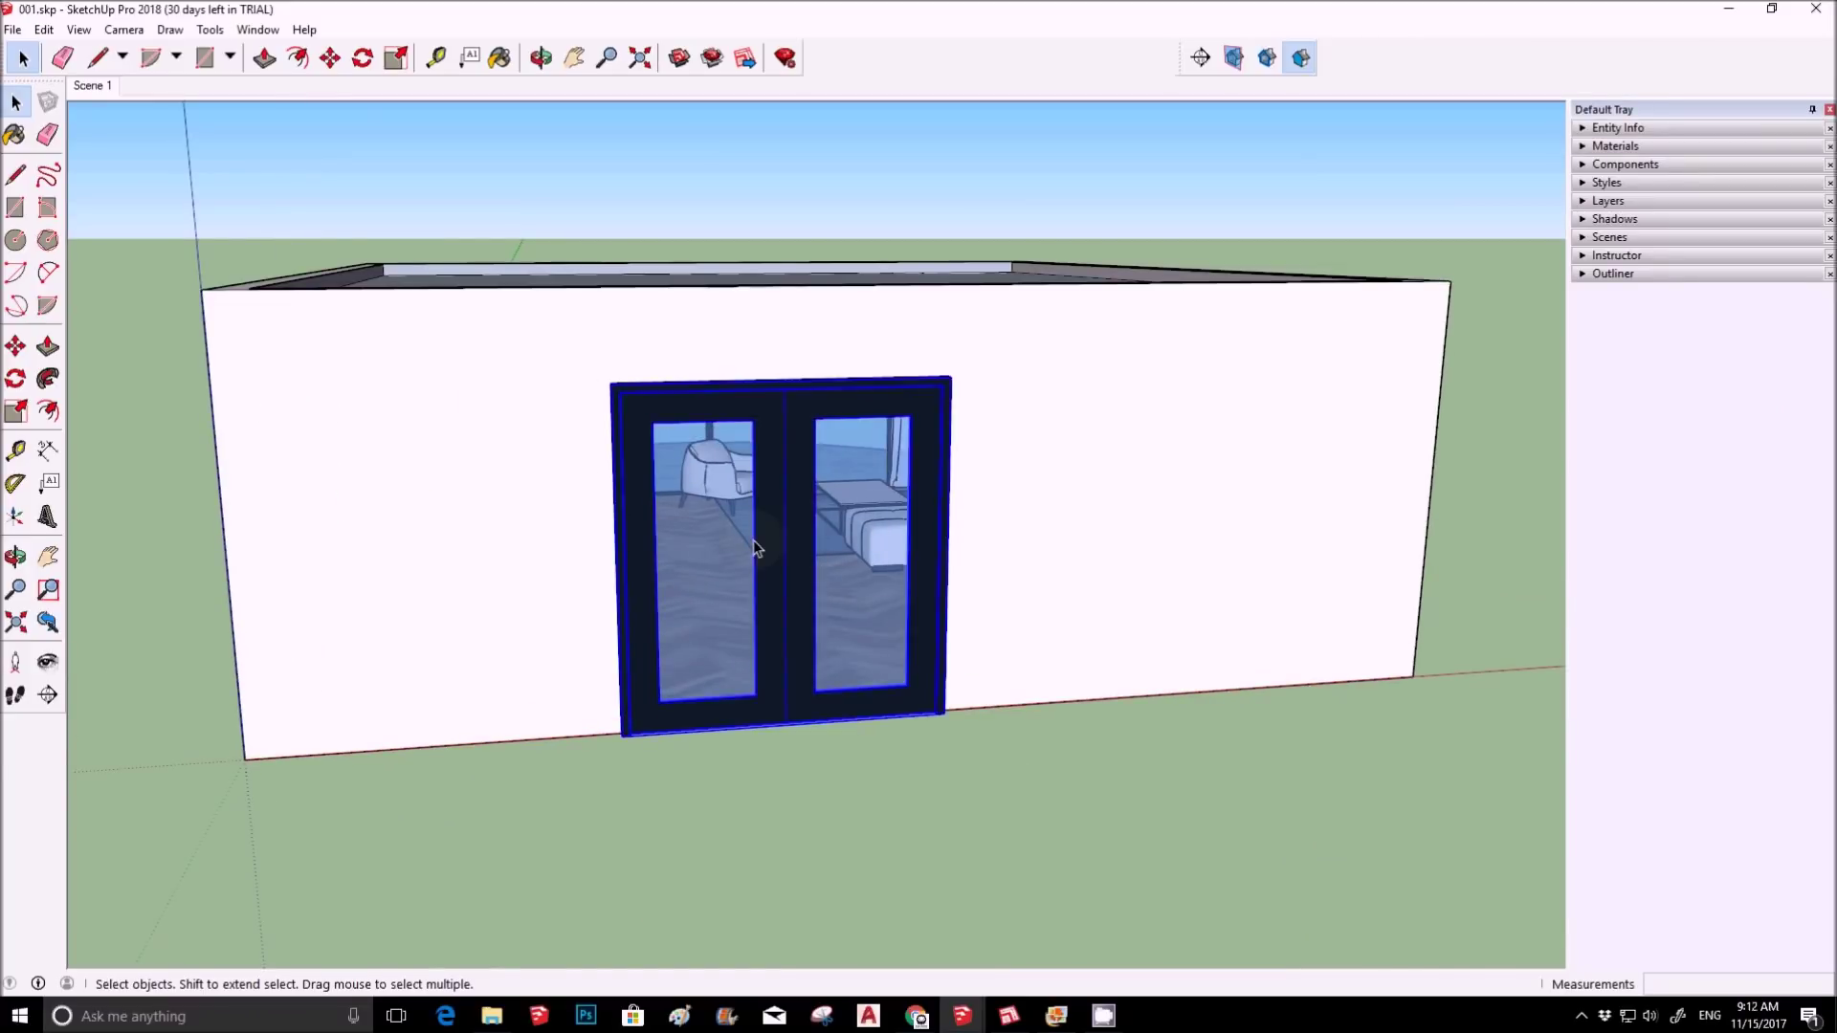
click(1610, 274)
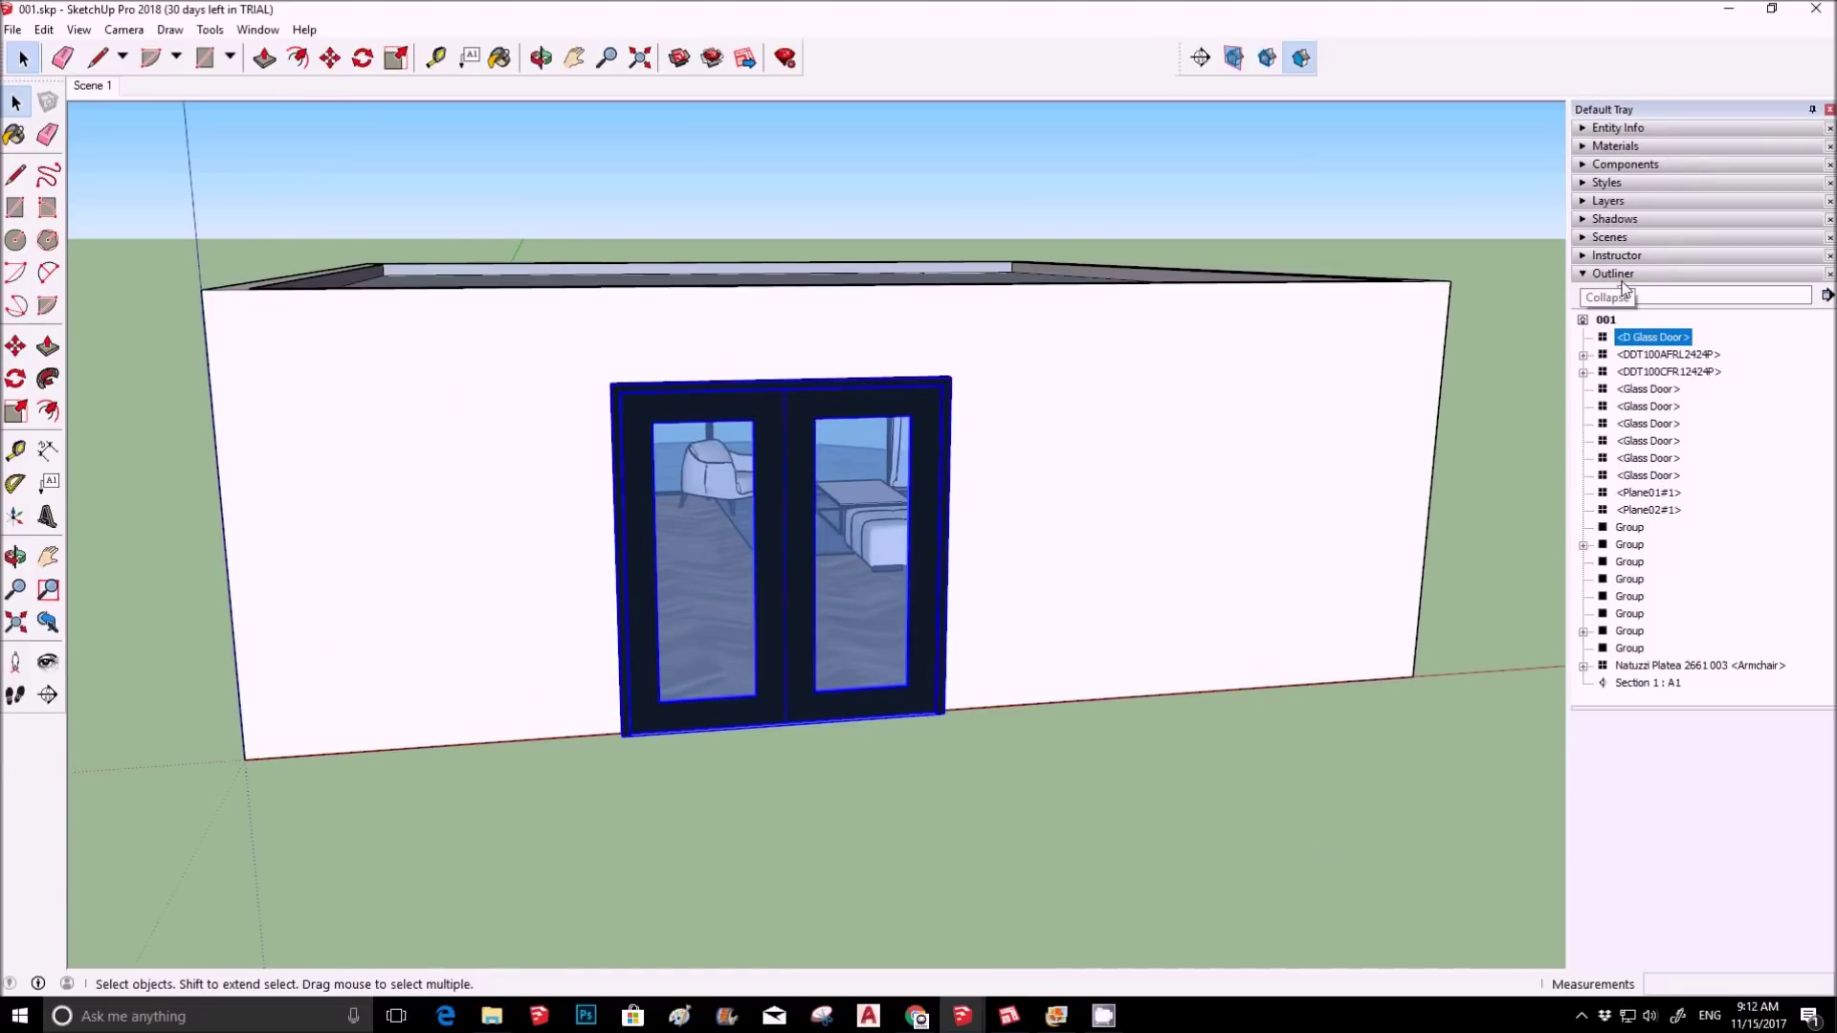
click(257, 30)
mouse_move(311, 53)
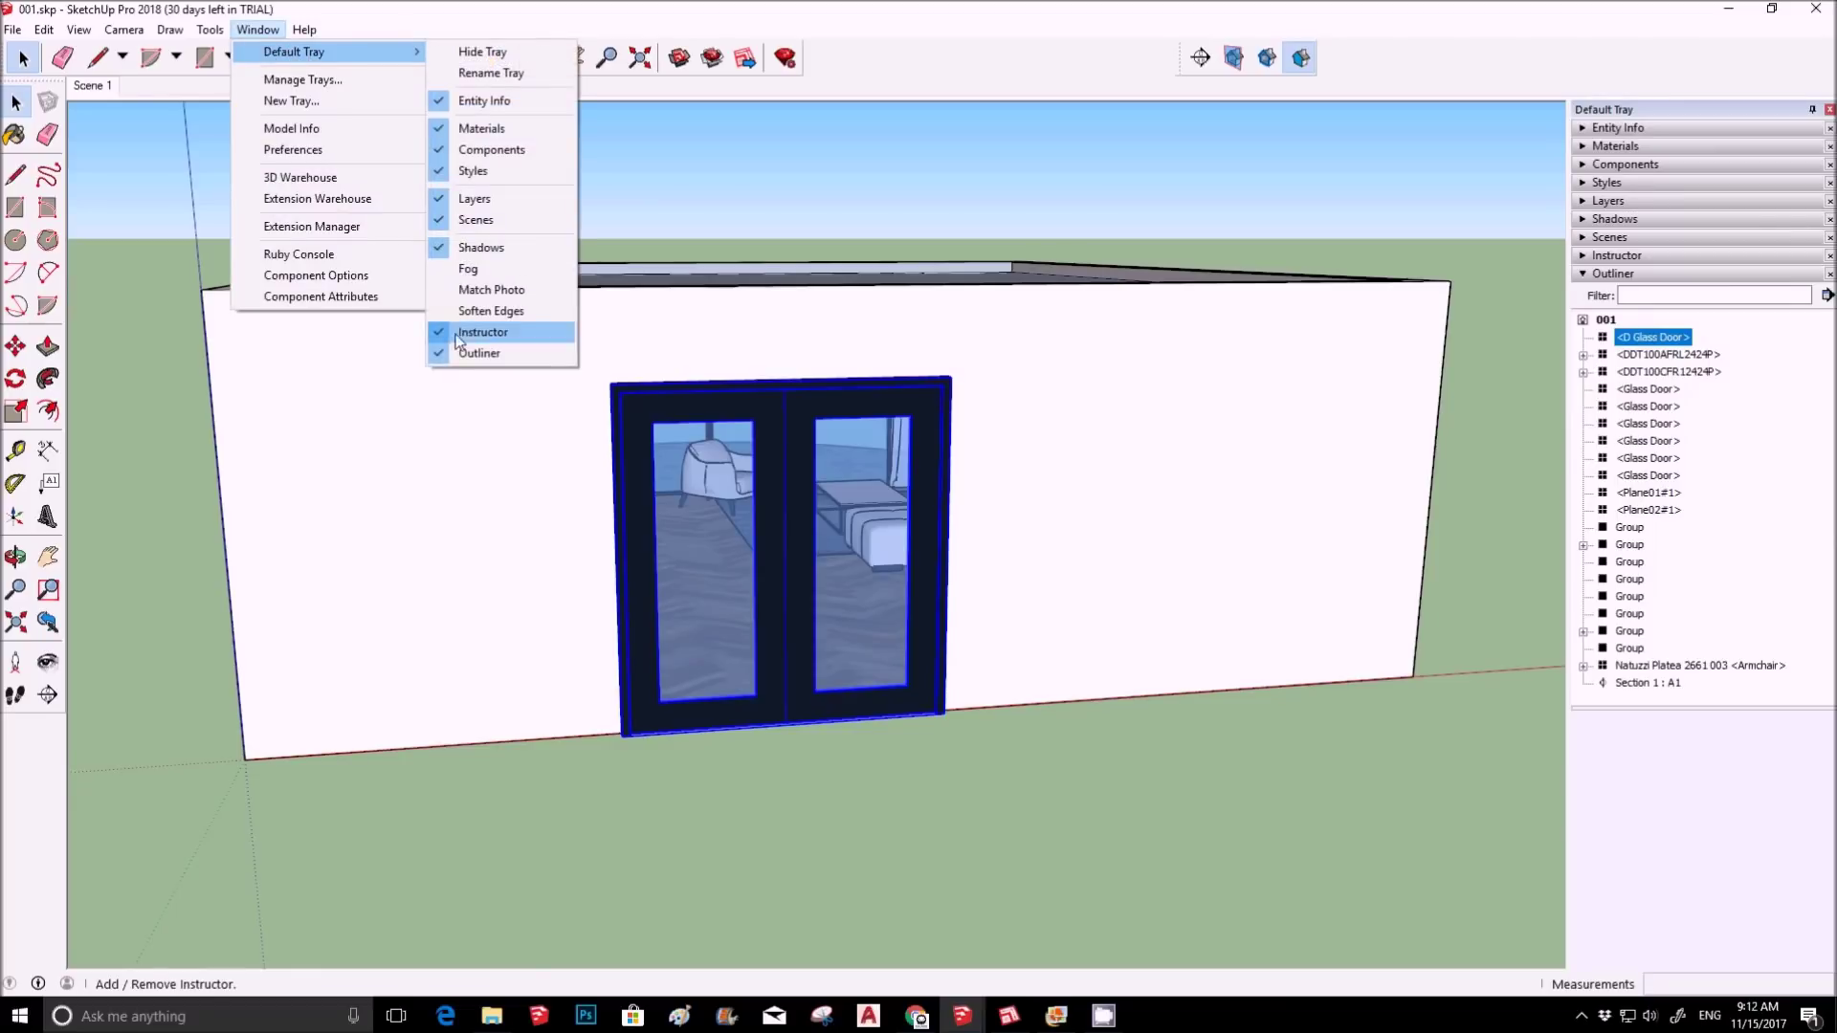
Add all six Glass Door panels along the glazed front to the selection.
middle_drag(1058, 339, 990, 600)
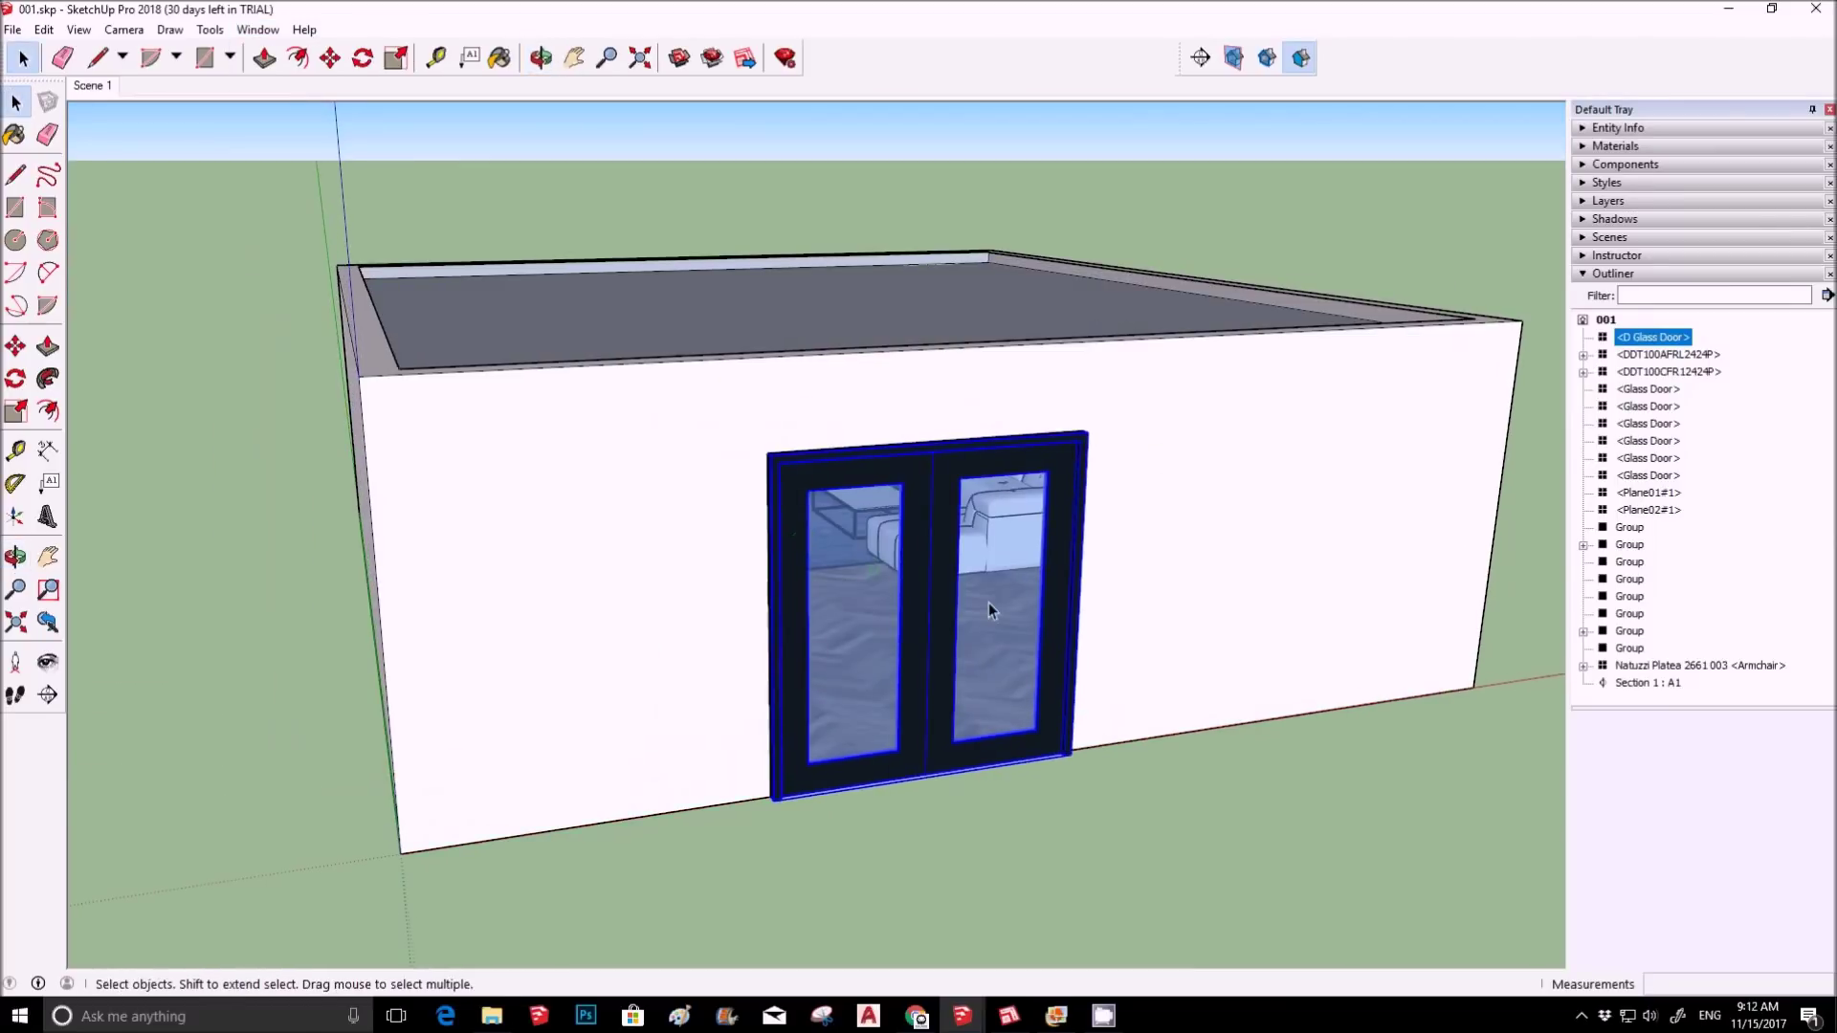
middle_drag(927, 579, 861, 636)
shift+click(895, 631)
shift+click(787, 632)
shift+click(620, 631)
shift+click(679, 636)
shift+click(469, 636)
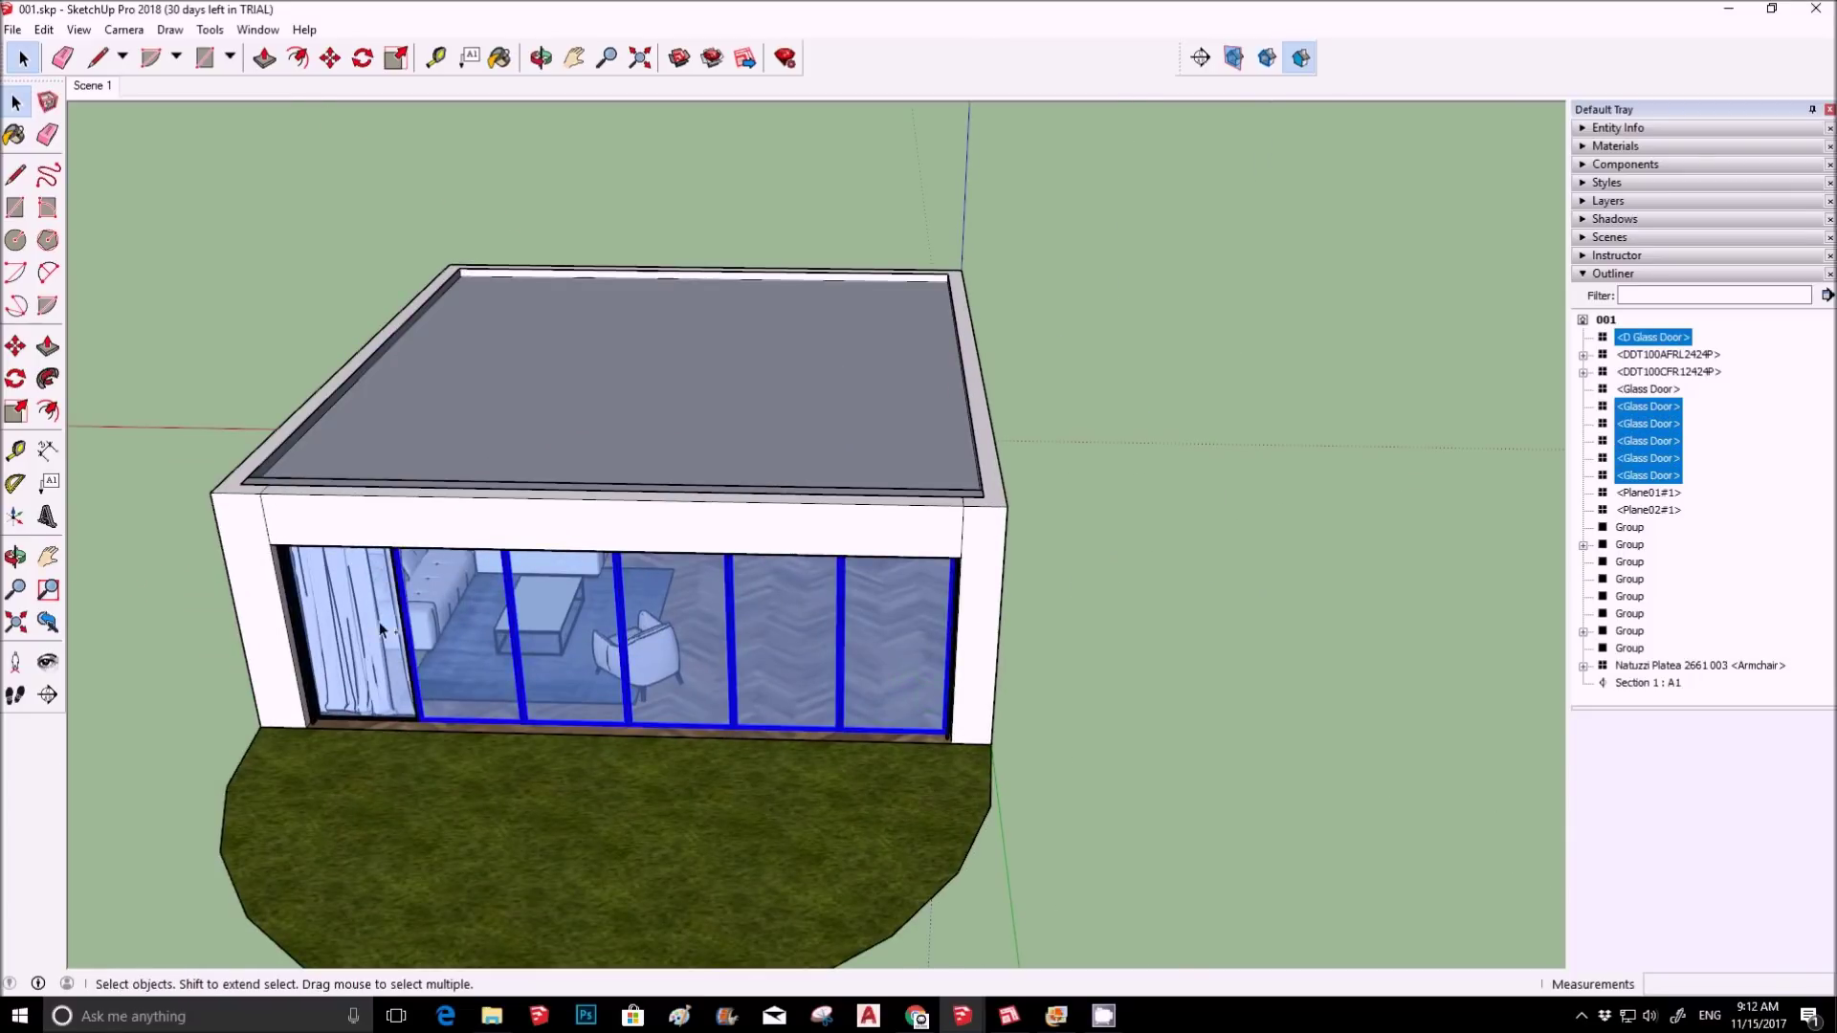
shift+click(379, 622)
middle_drag(967, 611, 282, 352)
Create a new report template under Generate Report, limited to the current selection.
click(11, 29)
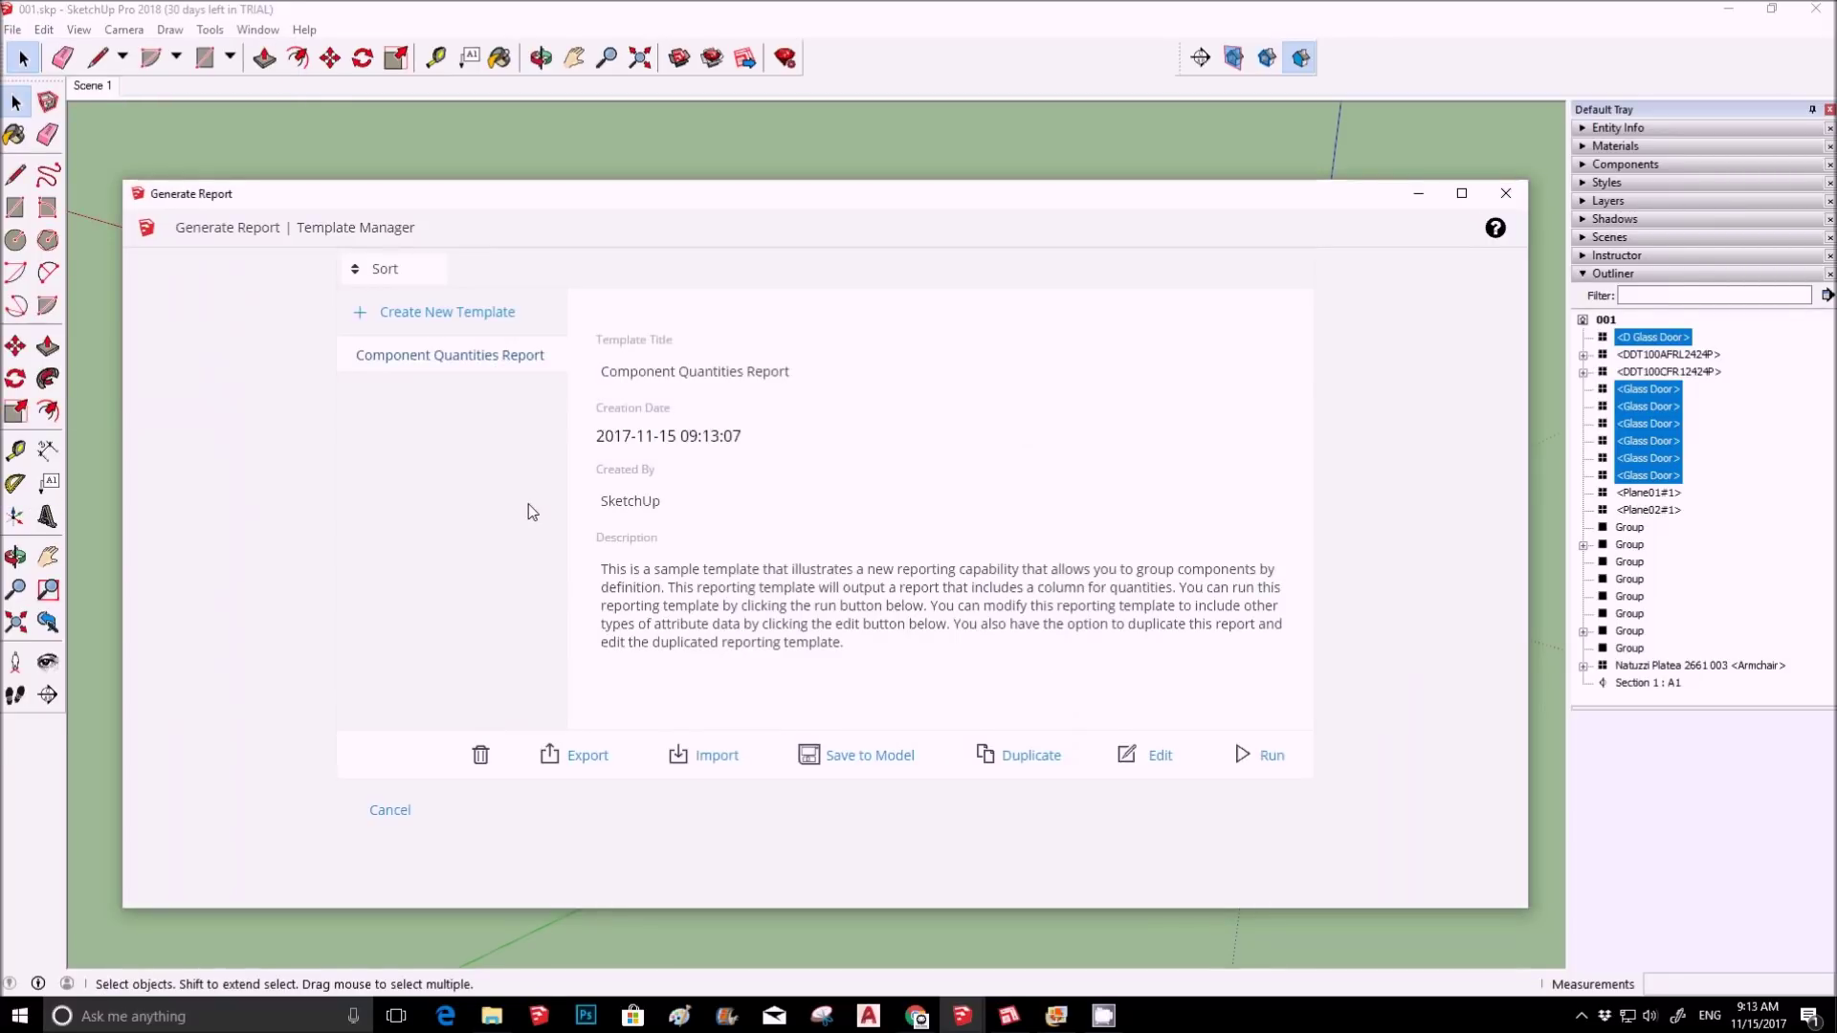
click(463, 319)
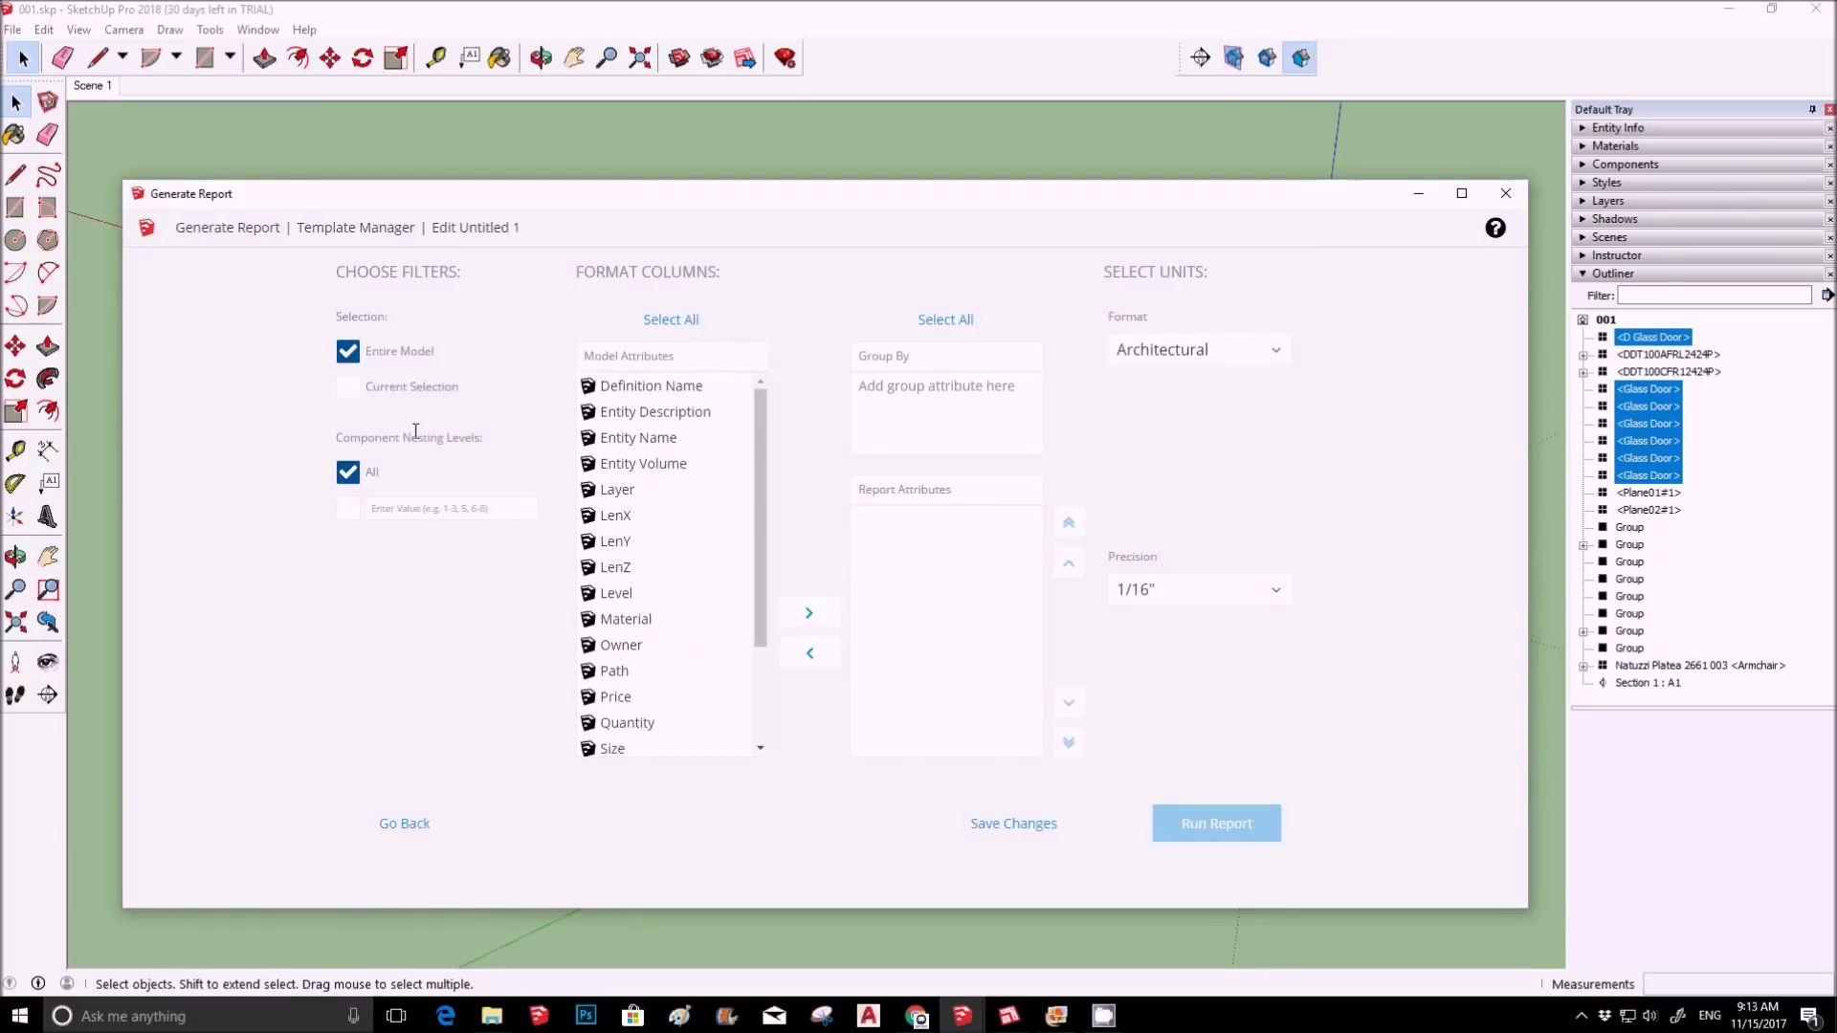
click(347, 389)
Group the report by Entity Name with Price, Quantity, Size and URL columns, then run it.
mouse_move(667, 203)
mouse_down()
mouse_move(467, 738)
mouse_move(675, 255)
mouse_move(679, 206)
mouse_up()
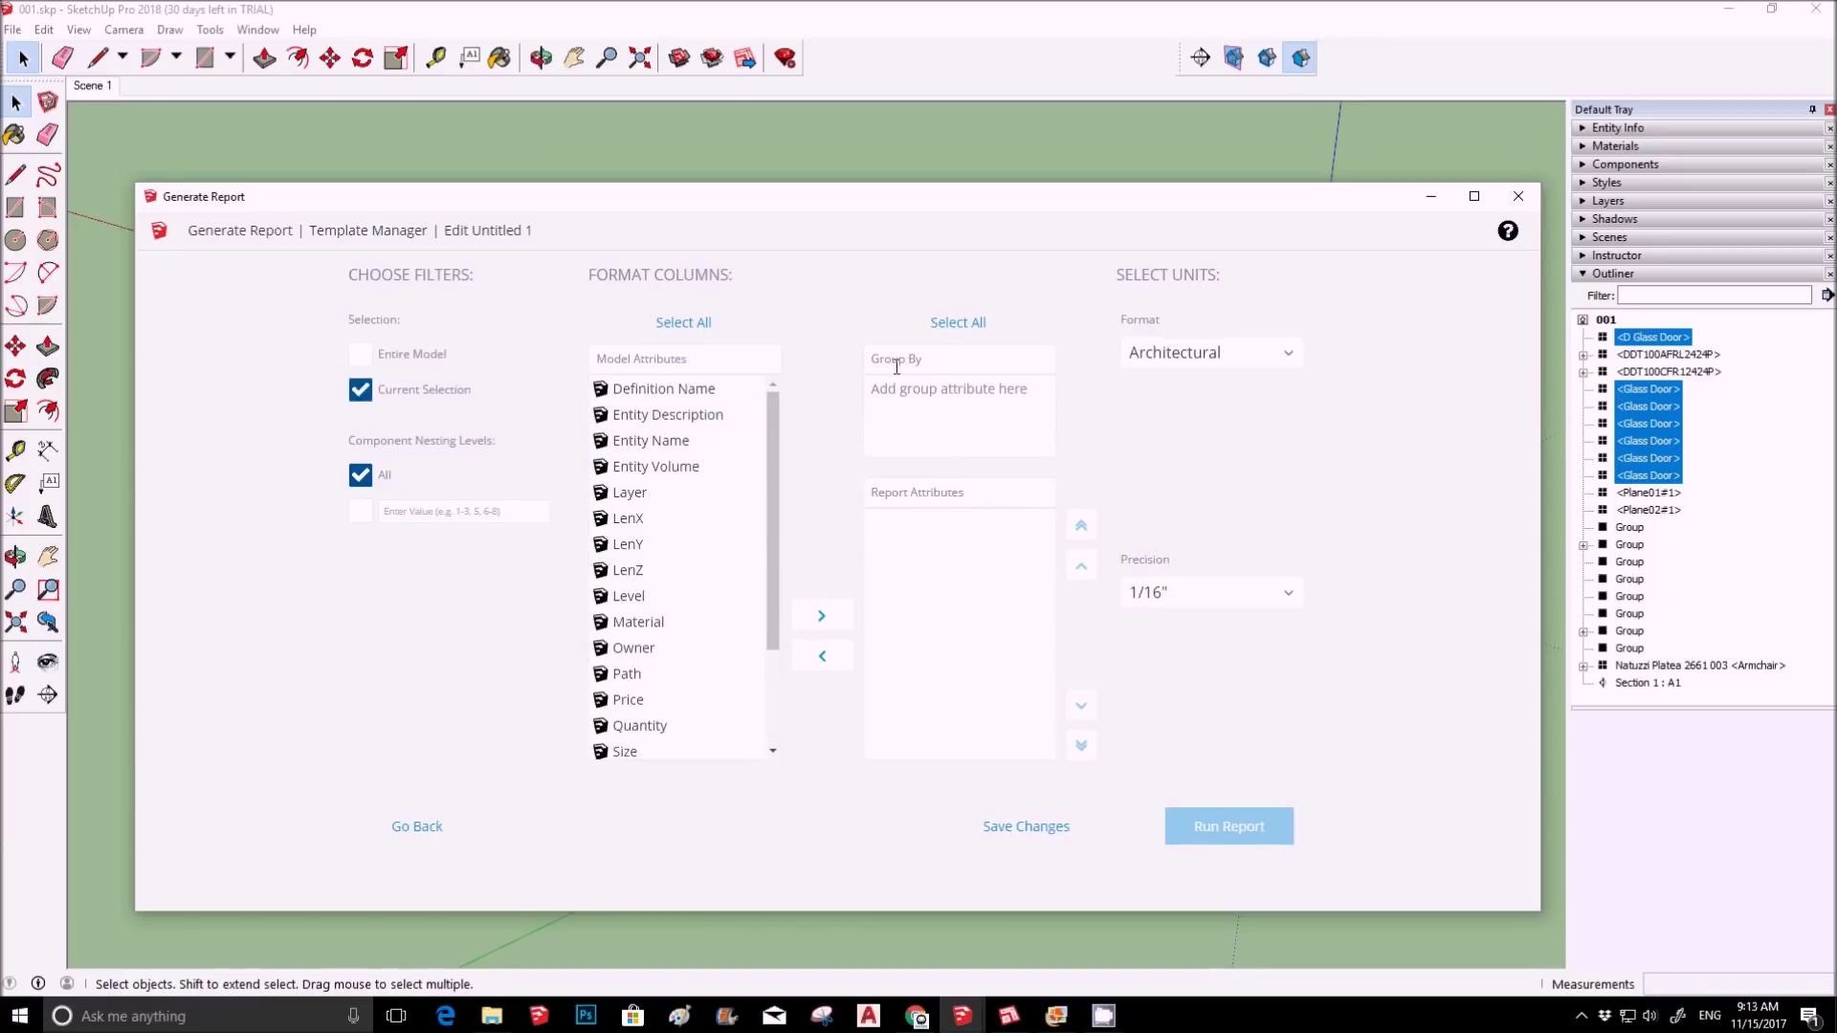
drag(651, 440, 926, 392)
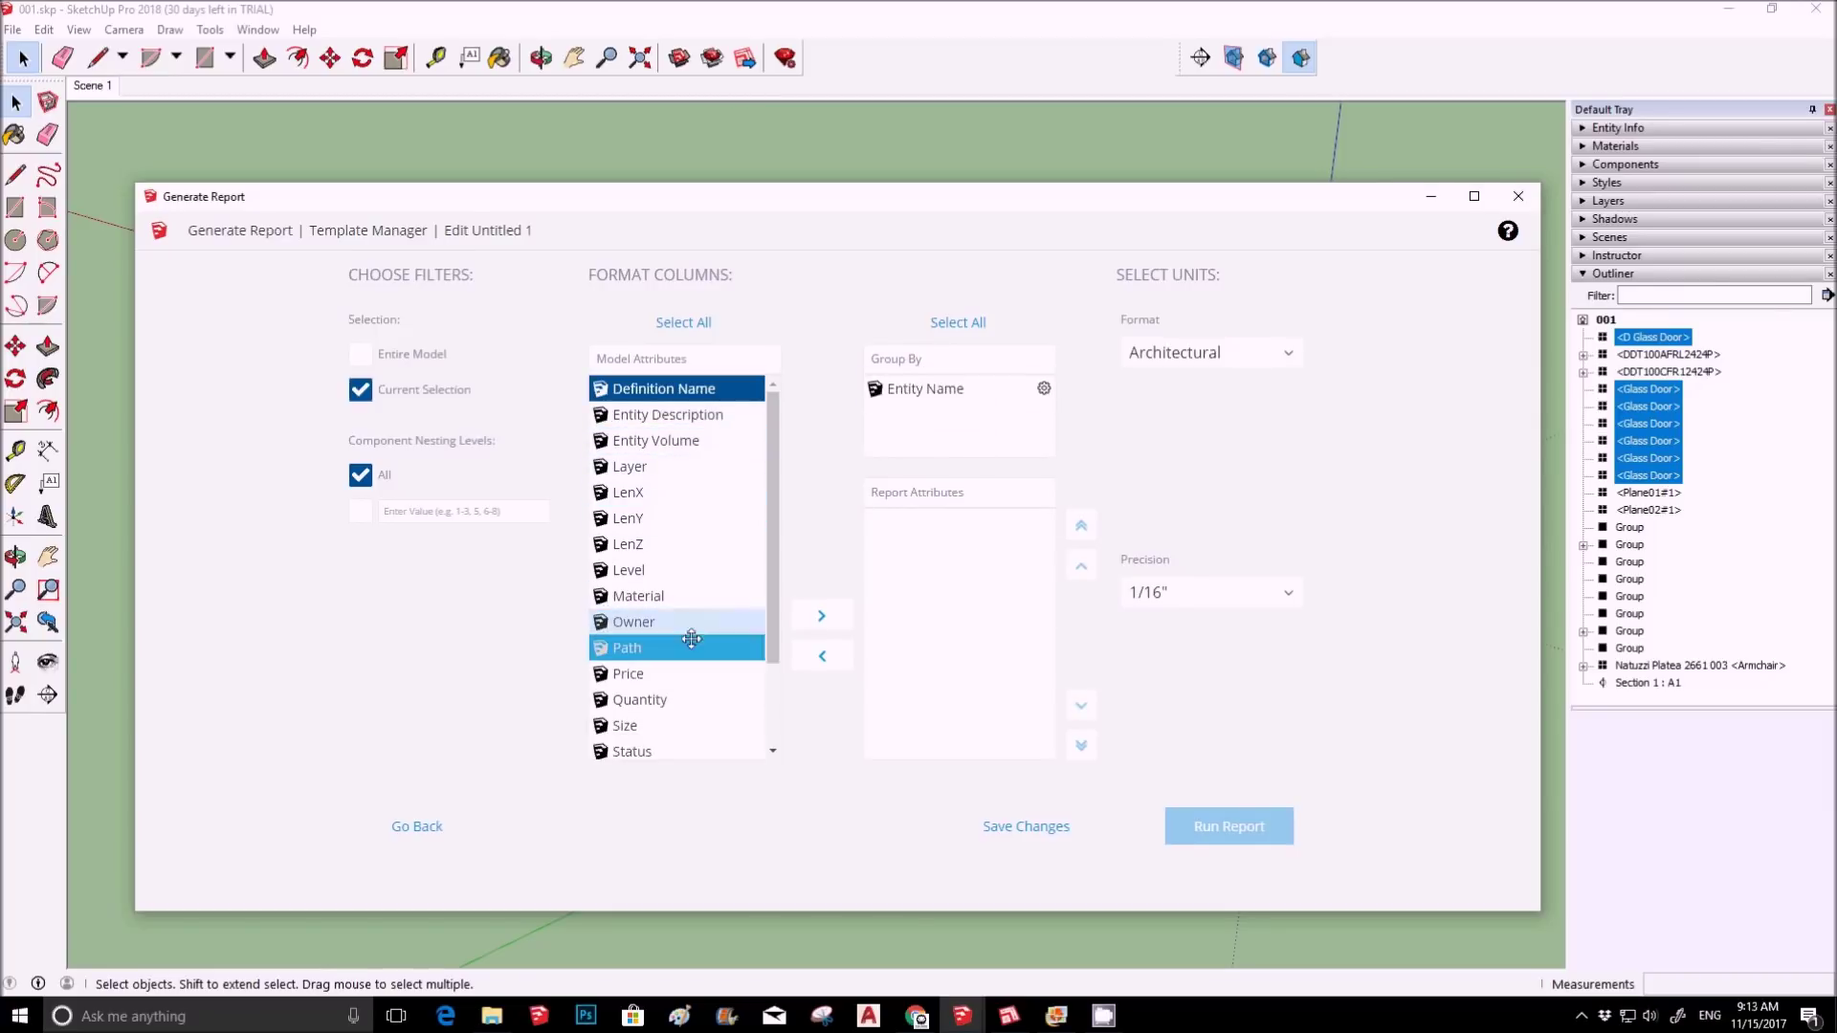
drag(657, 671, 870, 606)
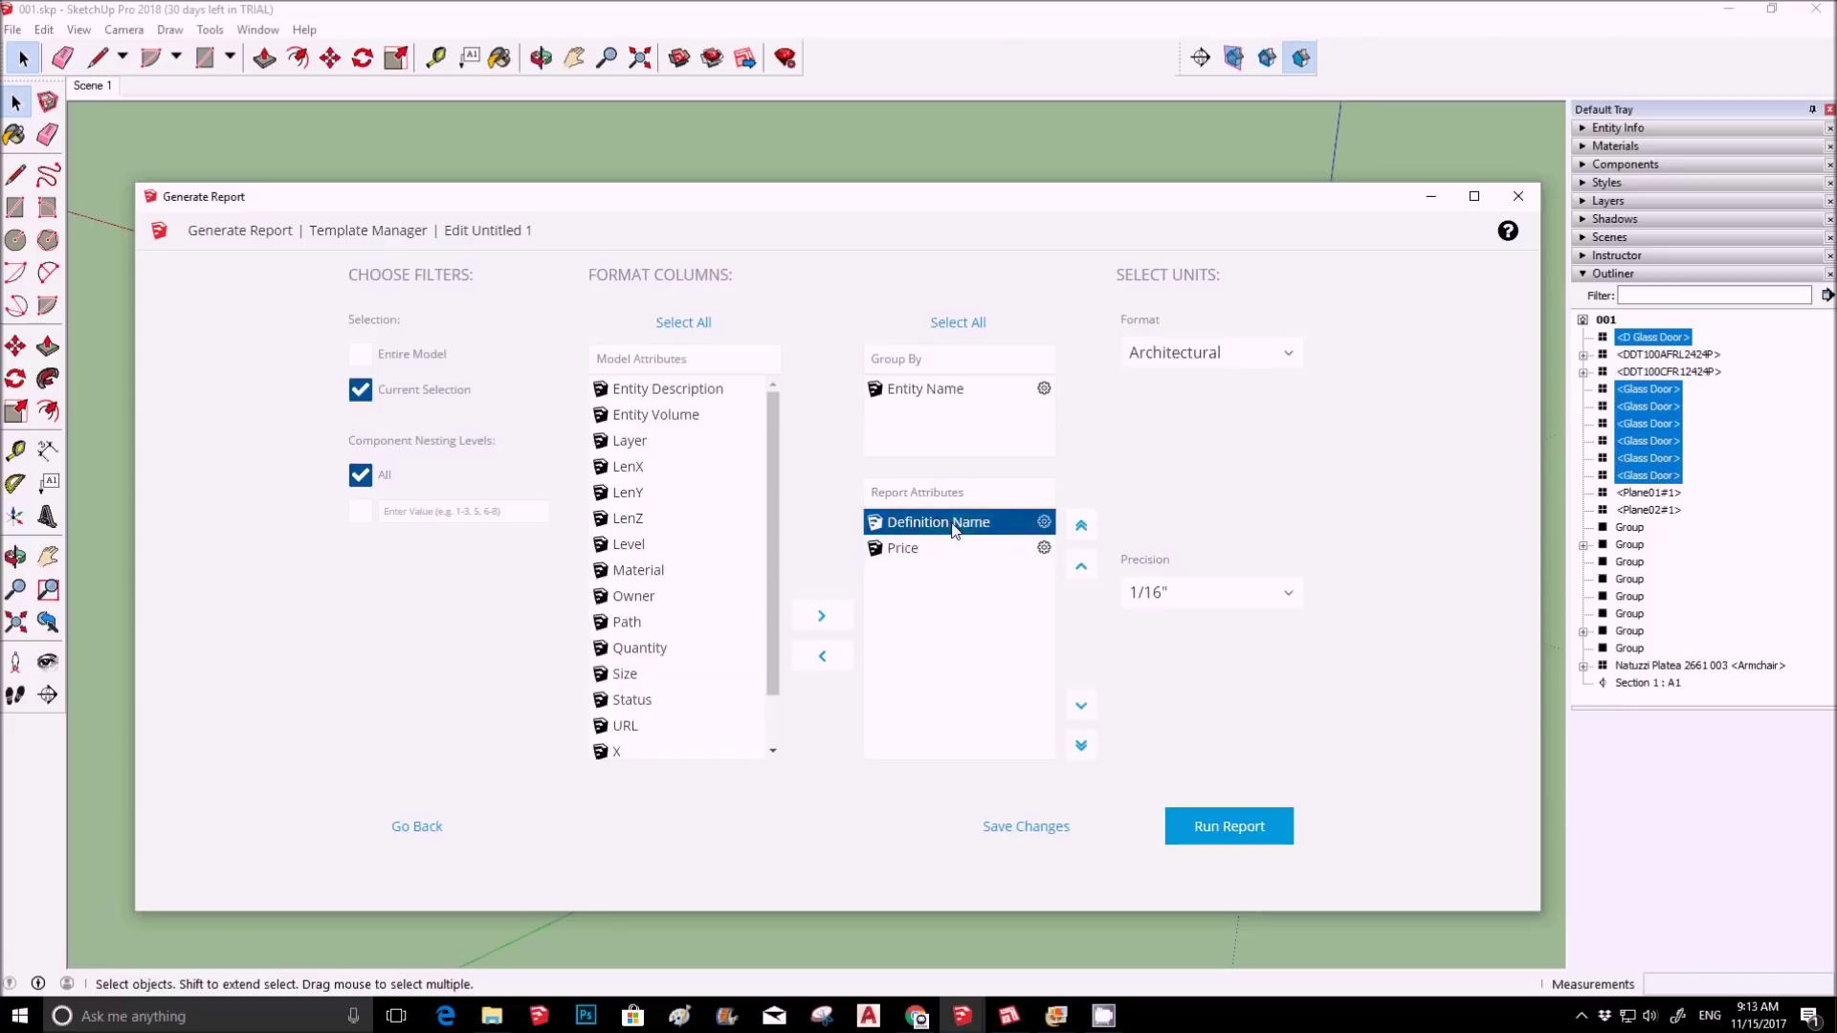
double_click(730, 672)
scroll(713, 684, down, 3)
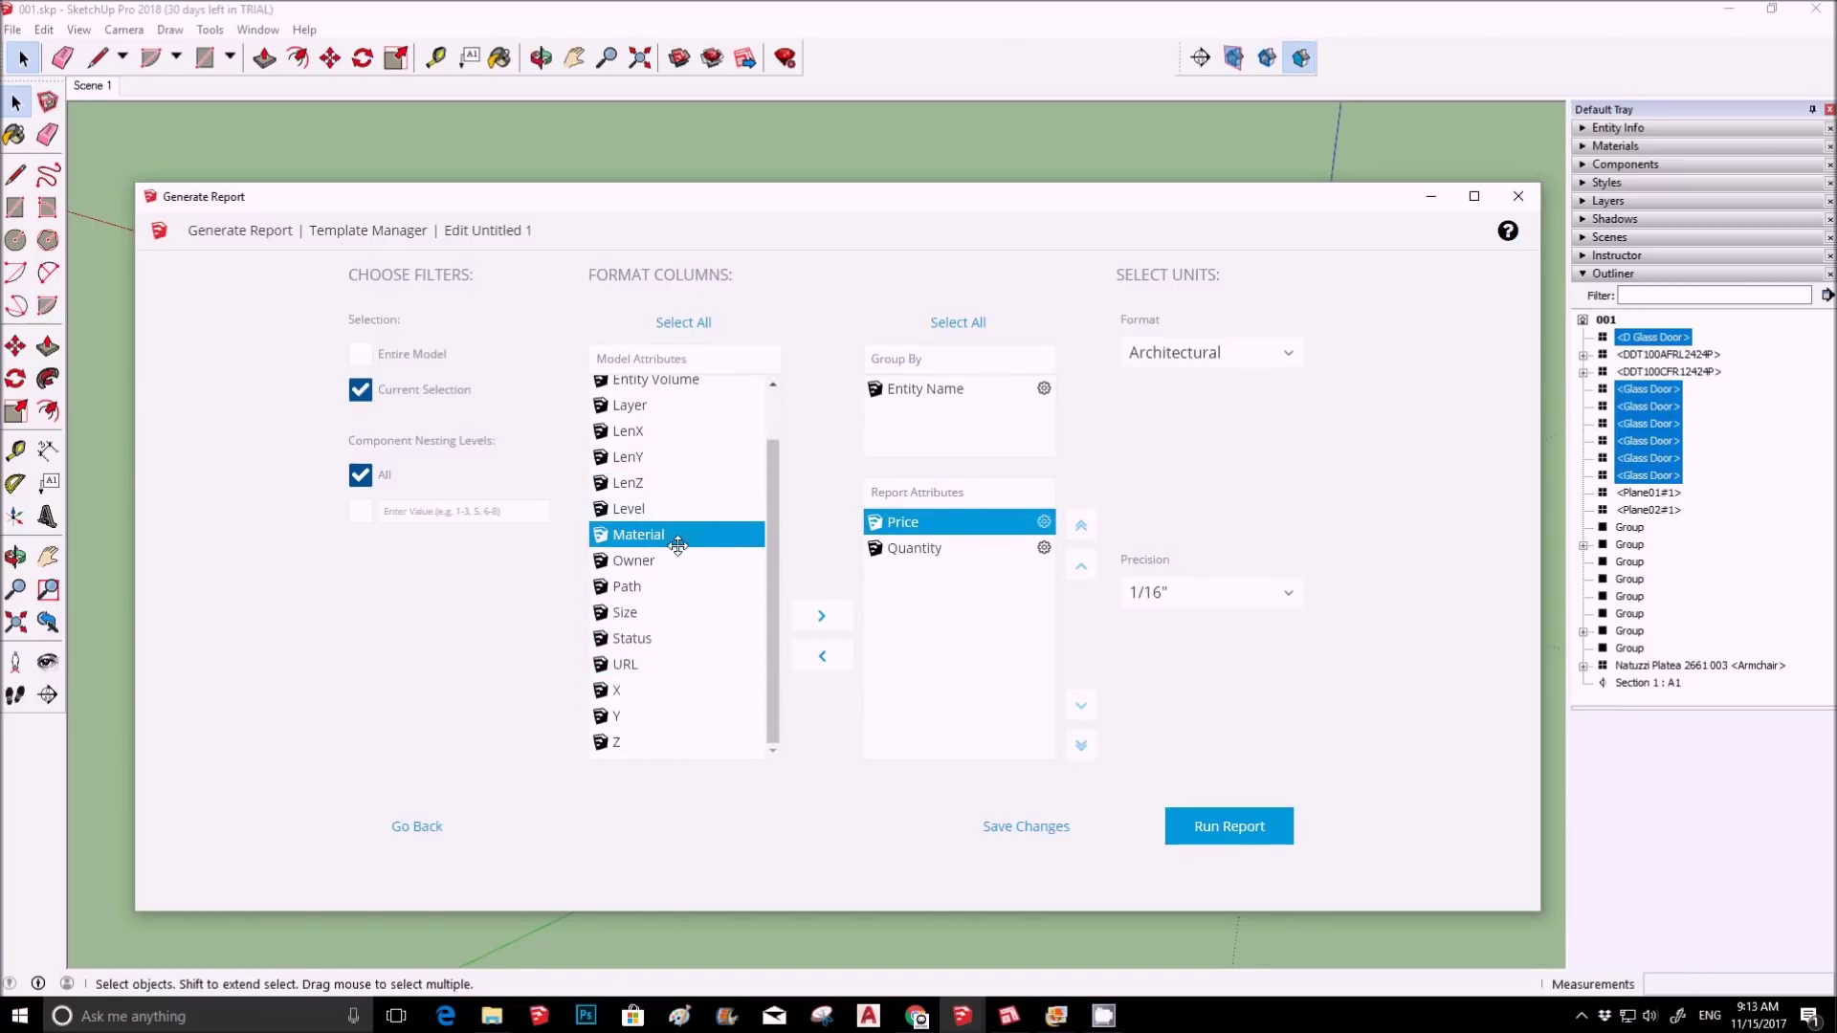
click(753, 597)
scroll(767, 607, up, 3)
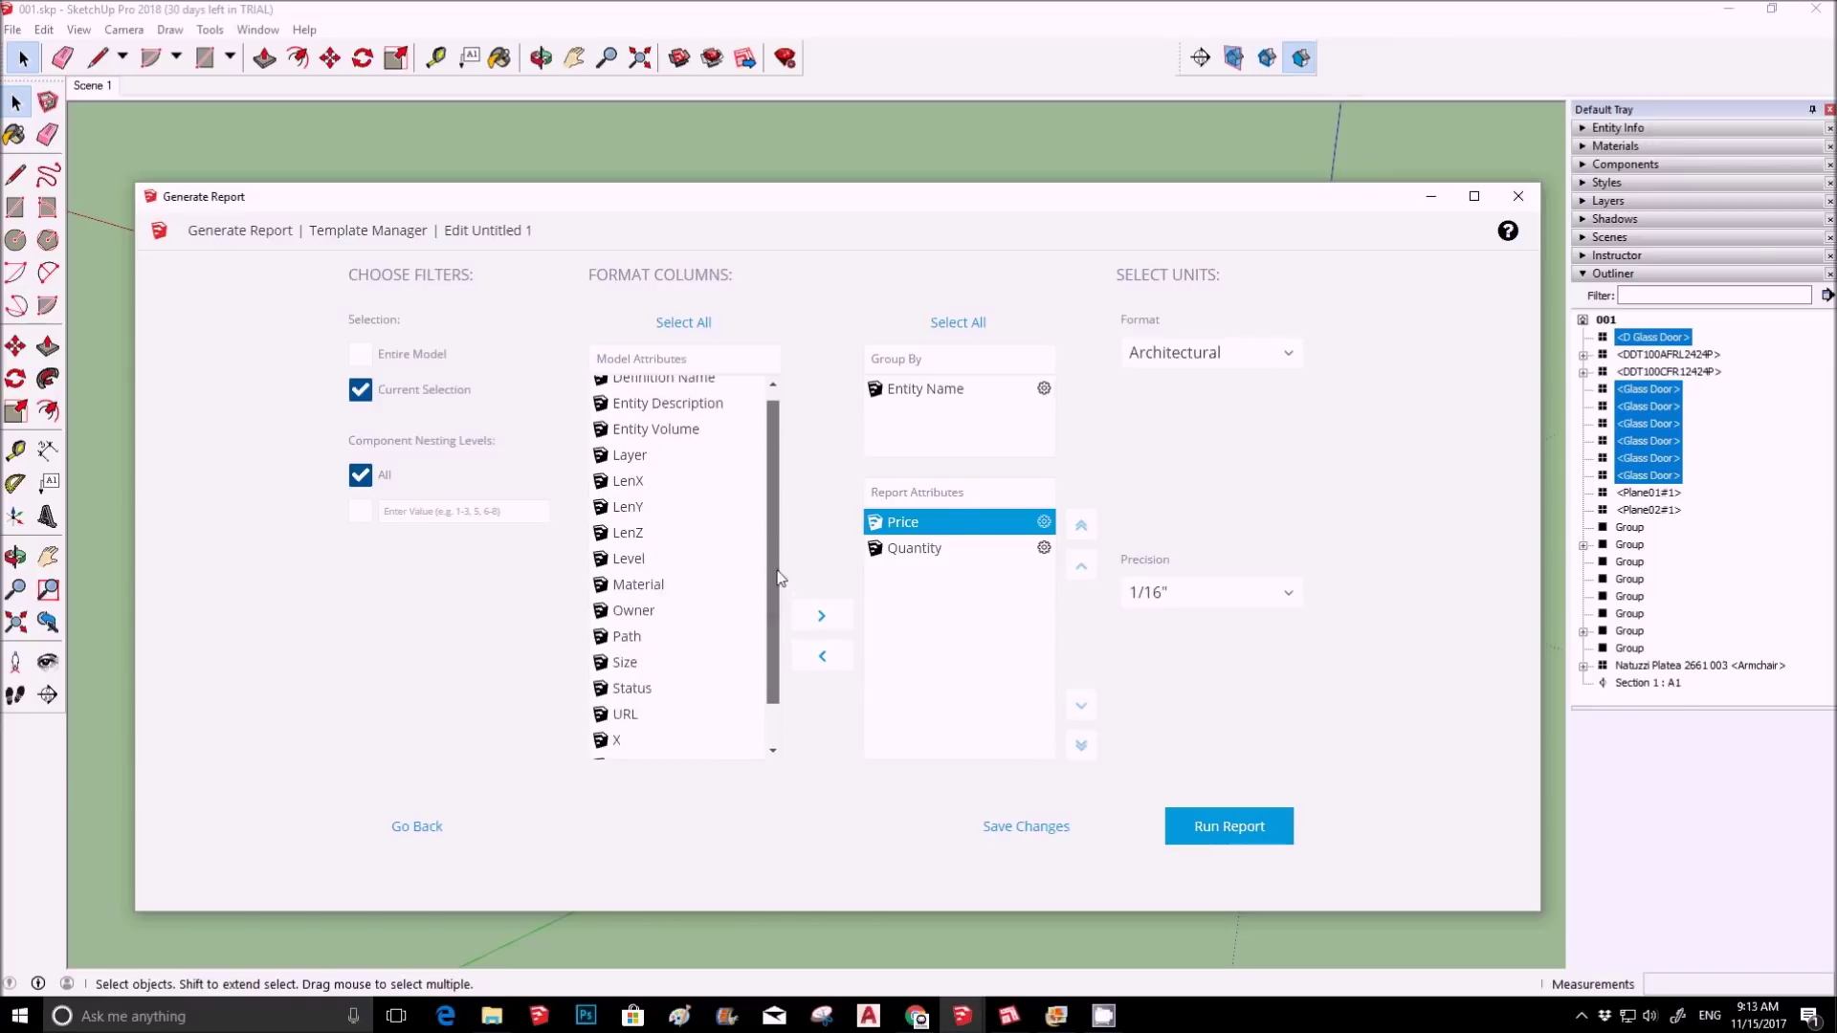
double_click(670, 673)
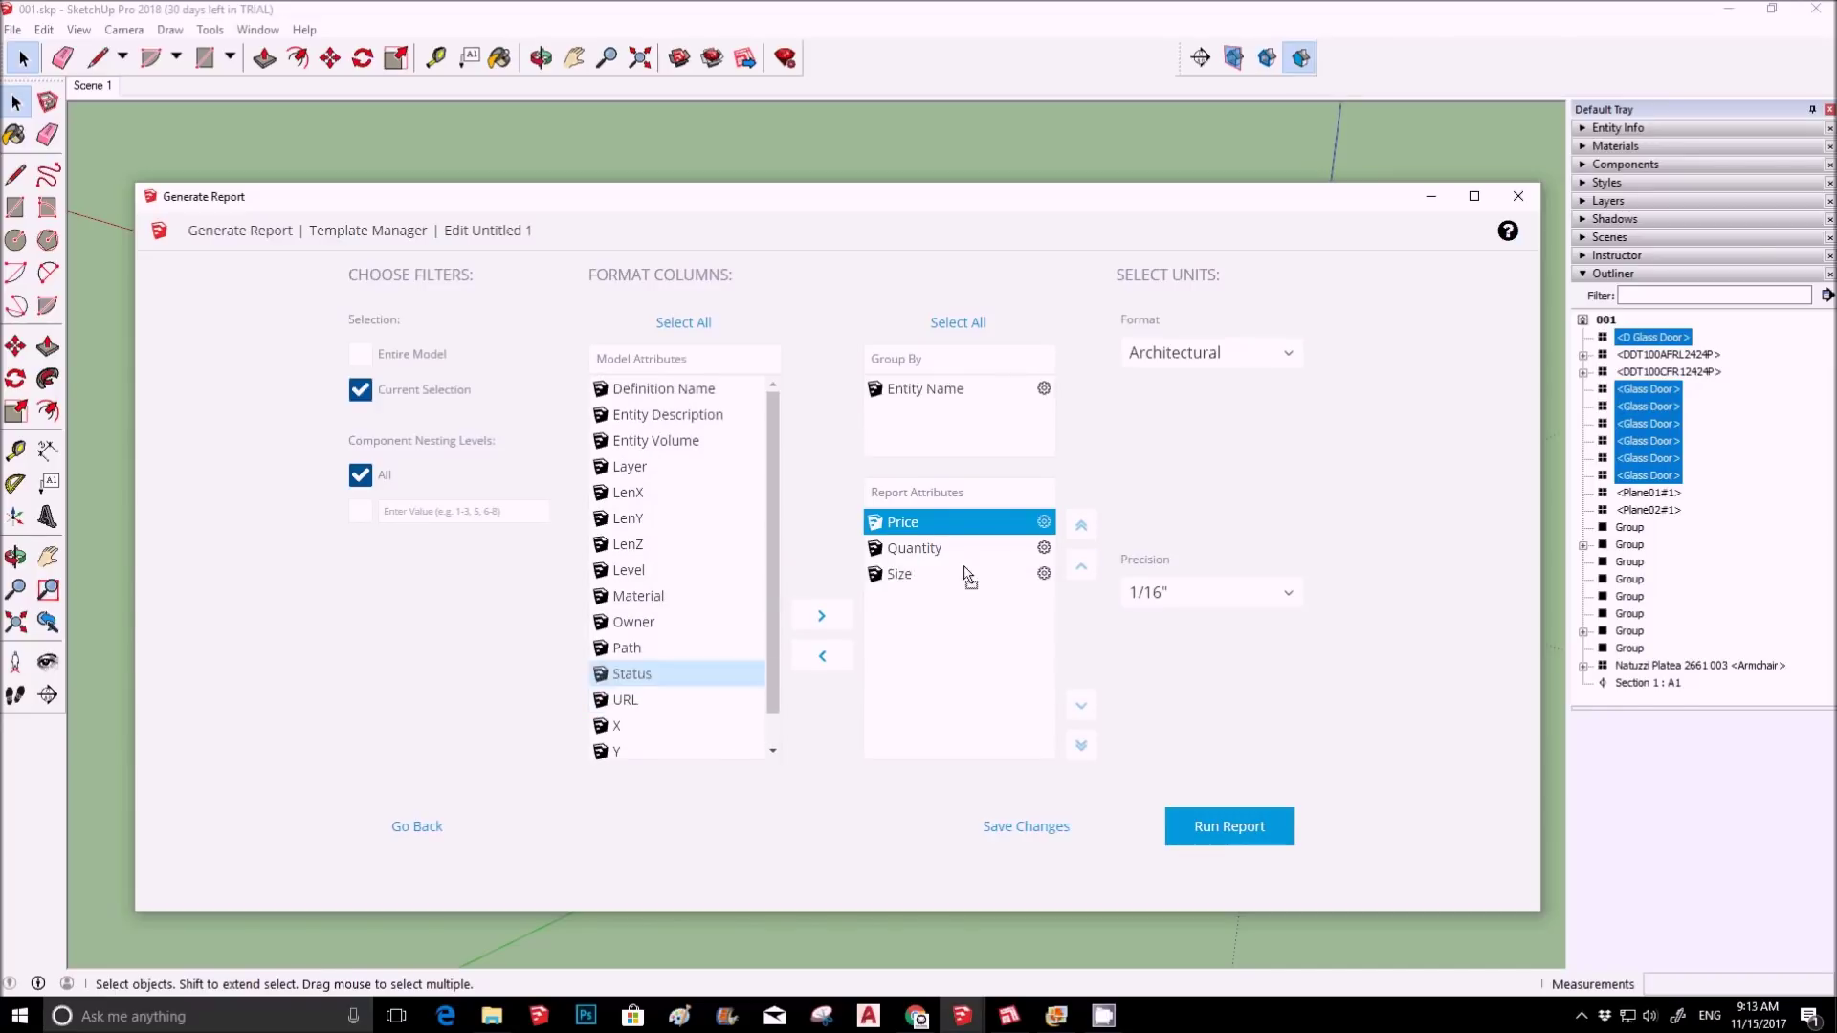
click(663, 703)
click(821, 616)
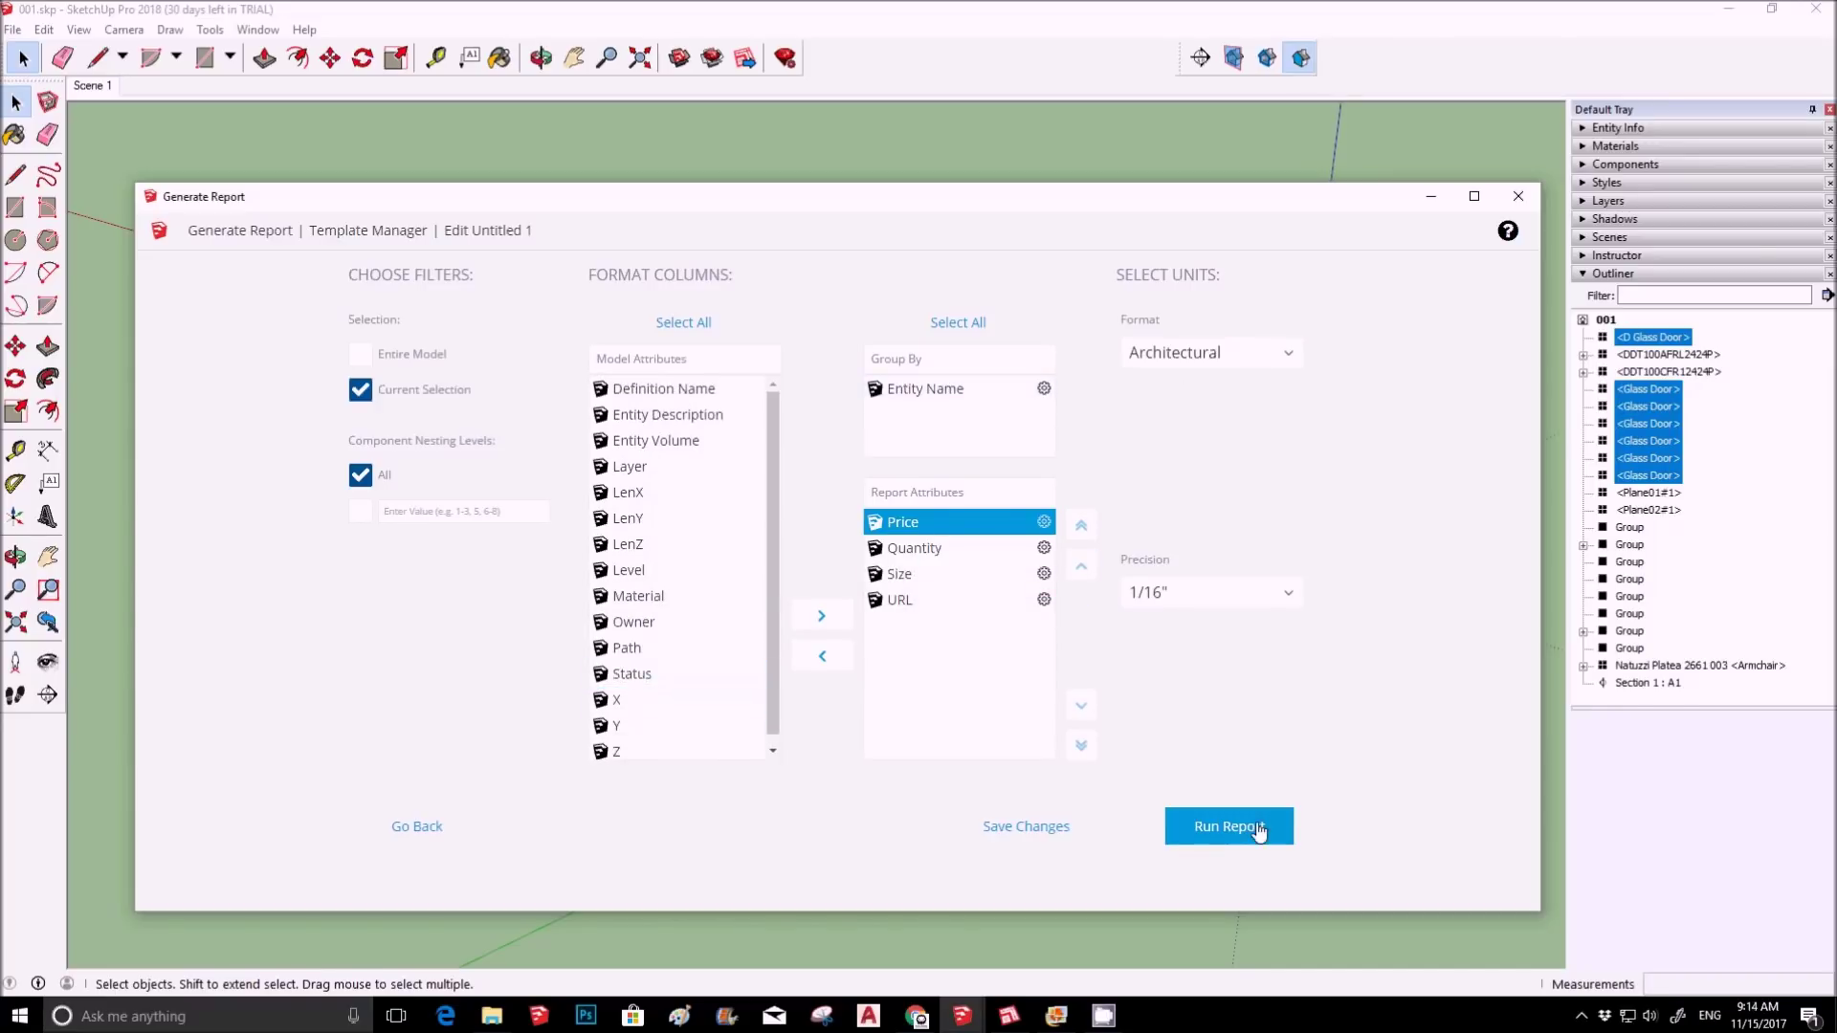
click(1230, 829)
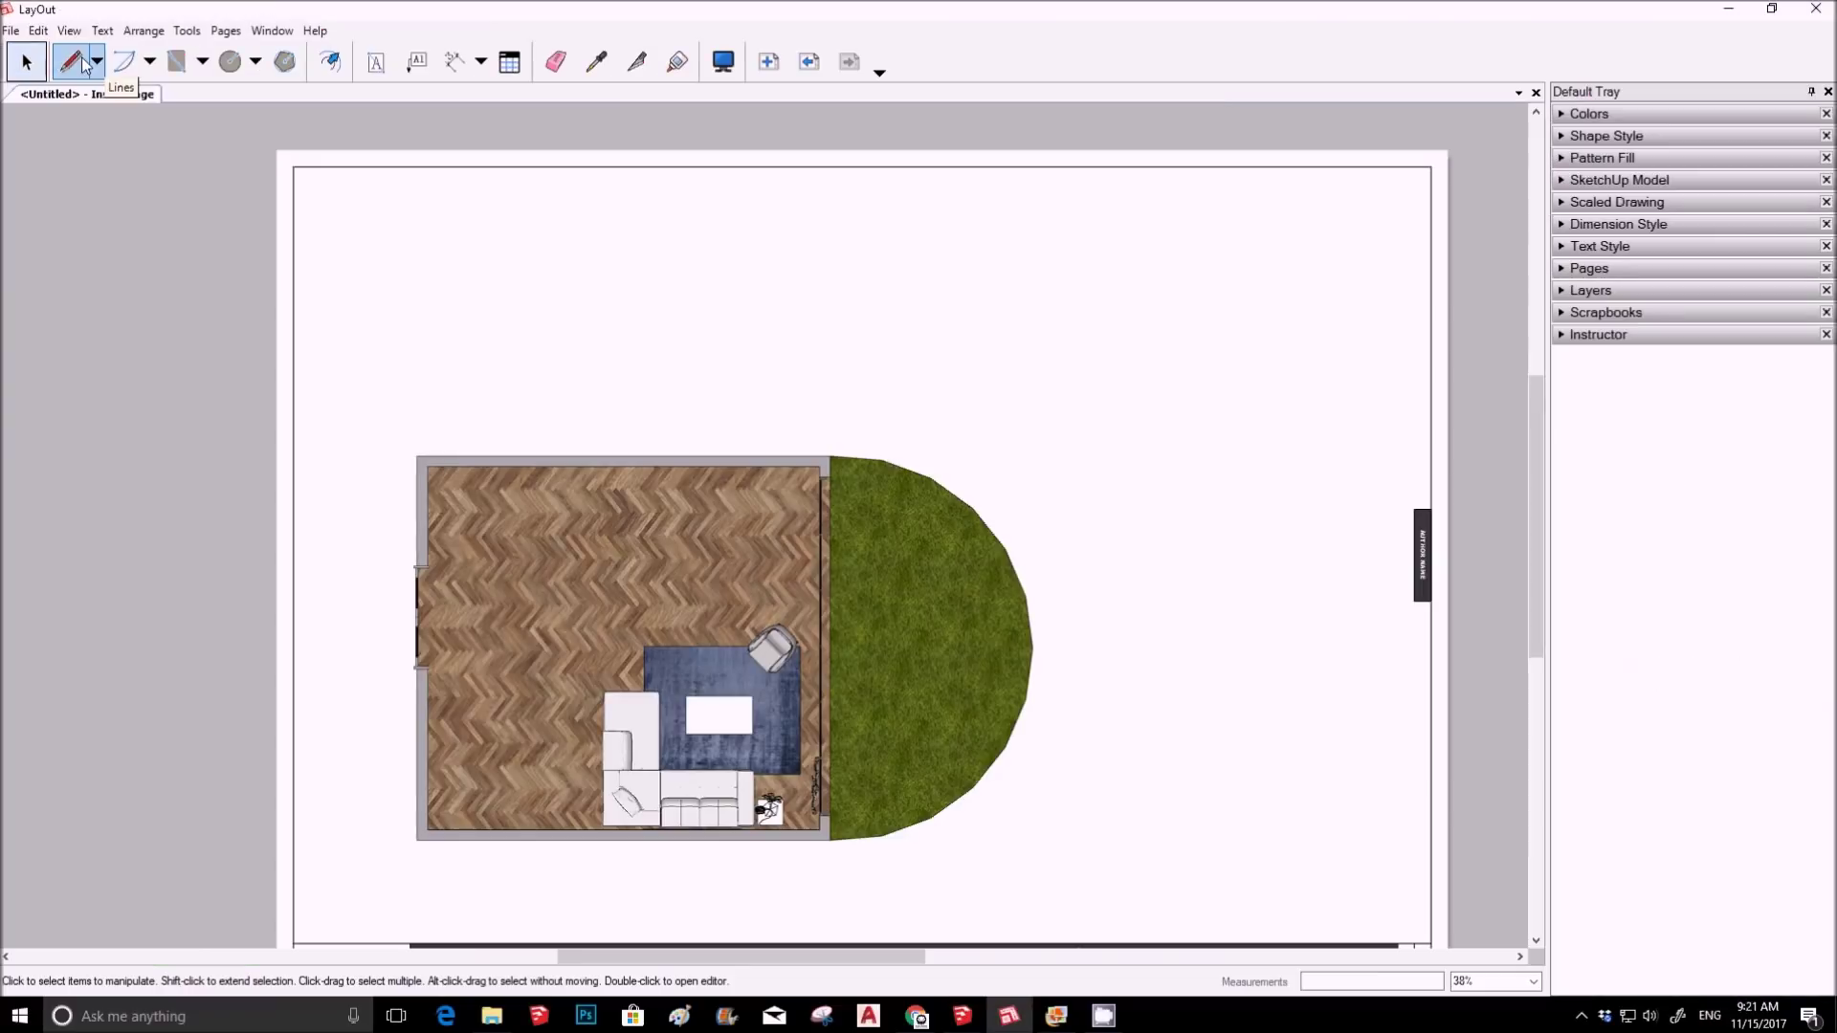
Open the File menu to begin inserting content.
click(10, 29)
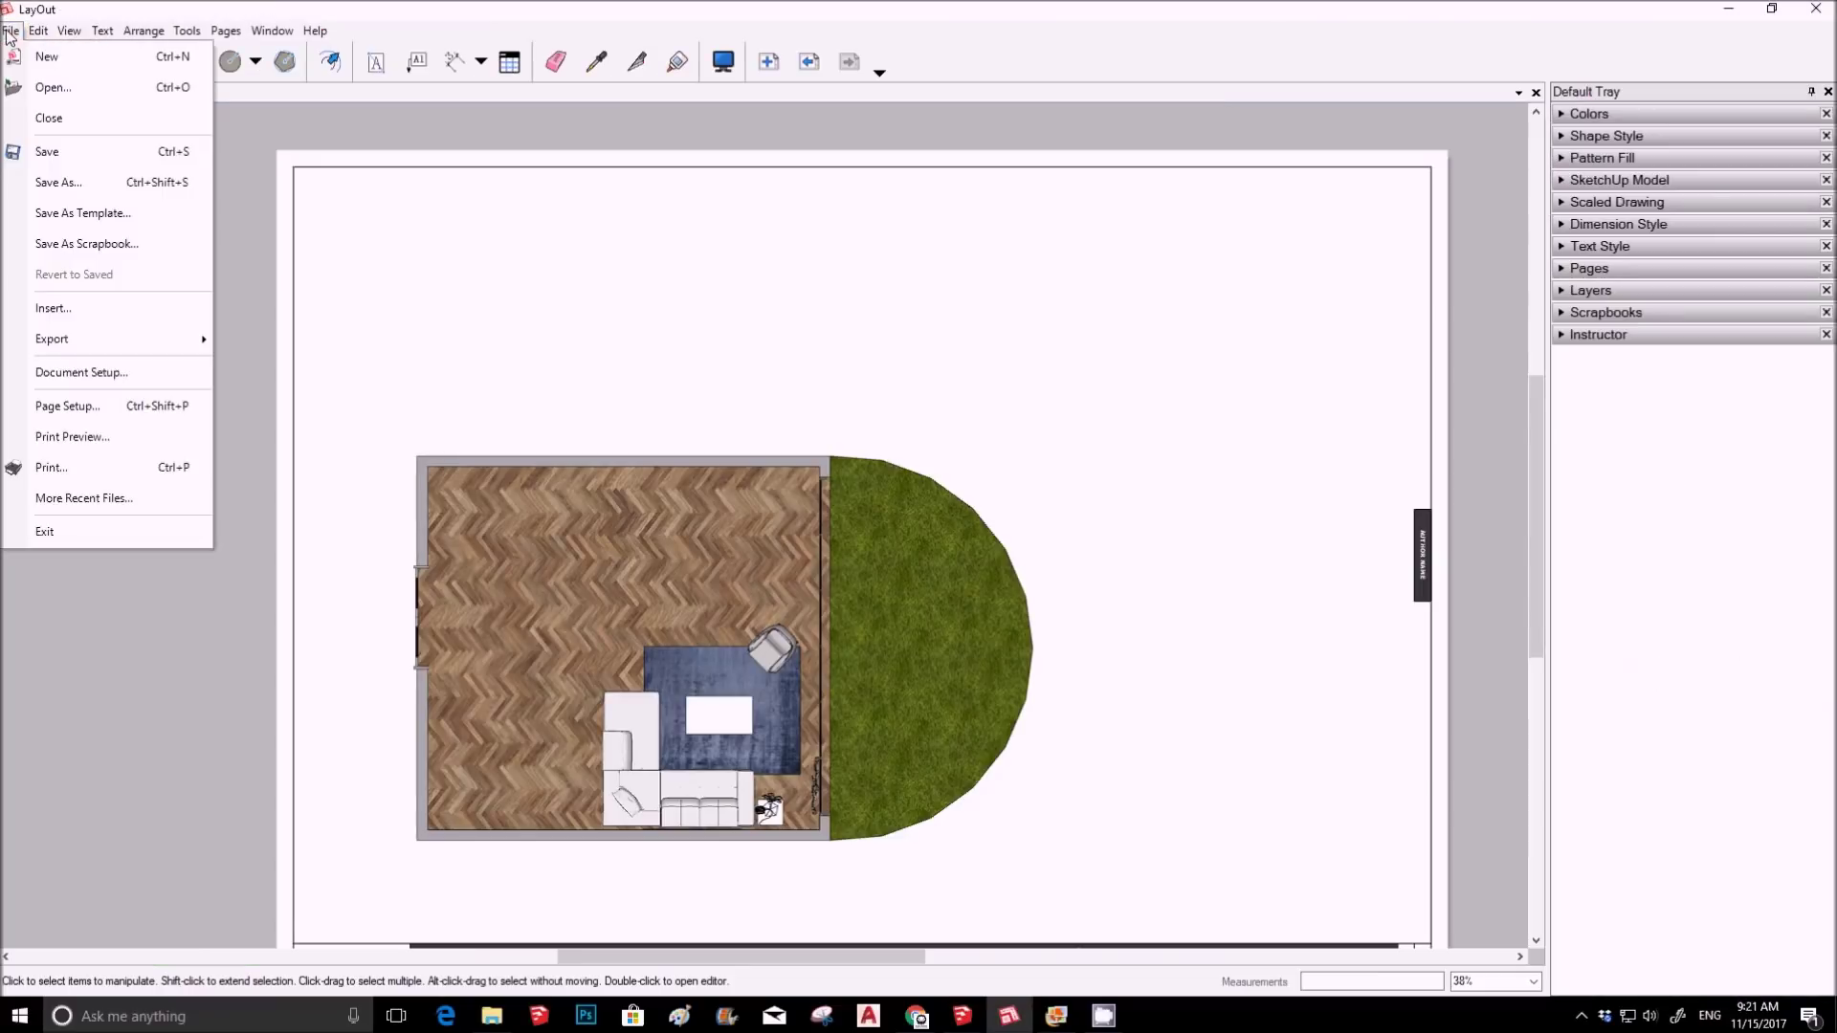
Insert report03.csv into the LayOut page as a table, browsing with All Files shown.
click(79, 309)
click(869, 476)
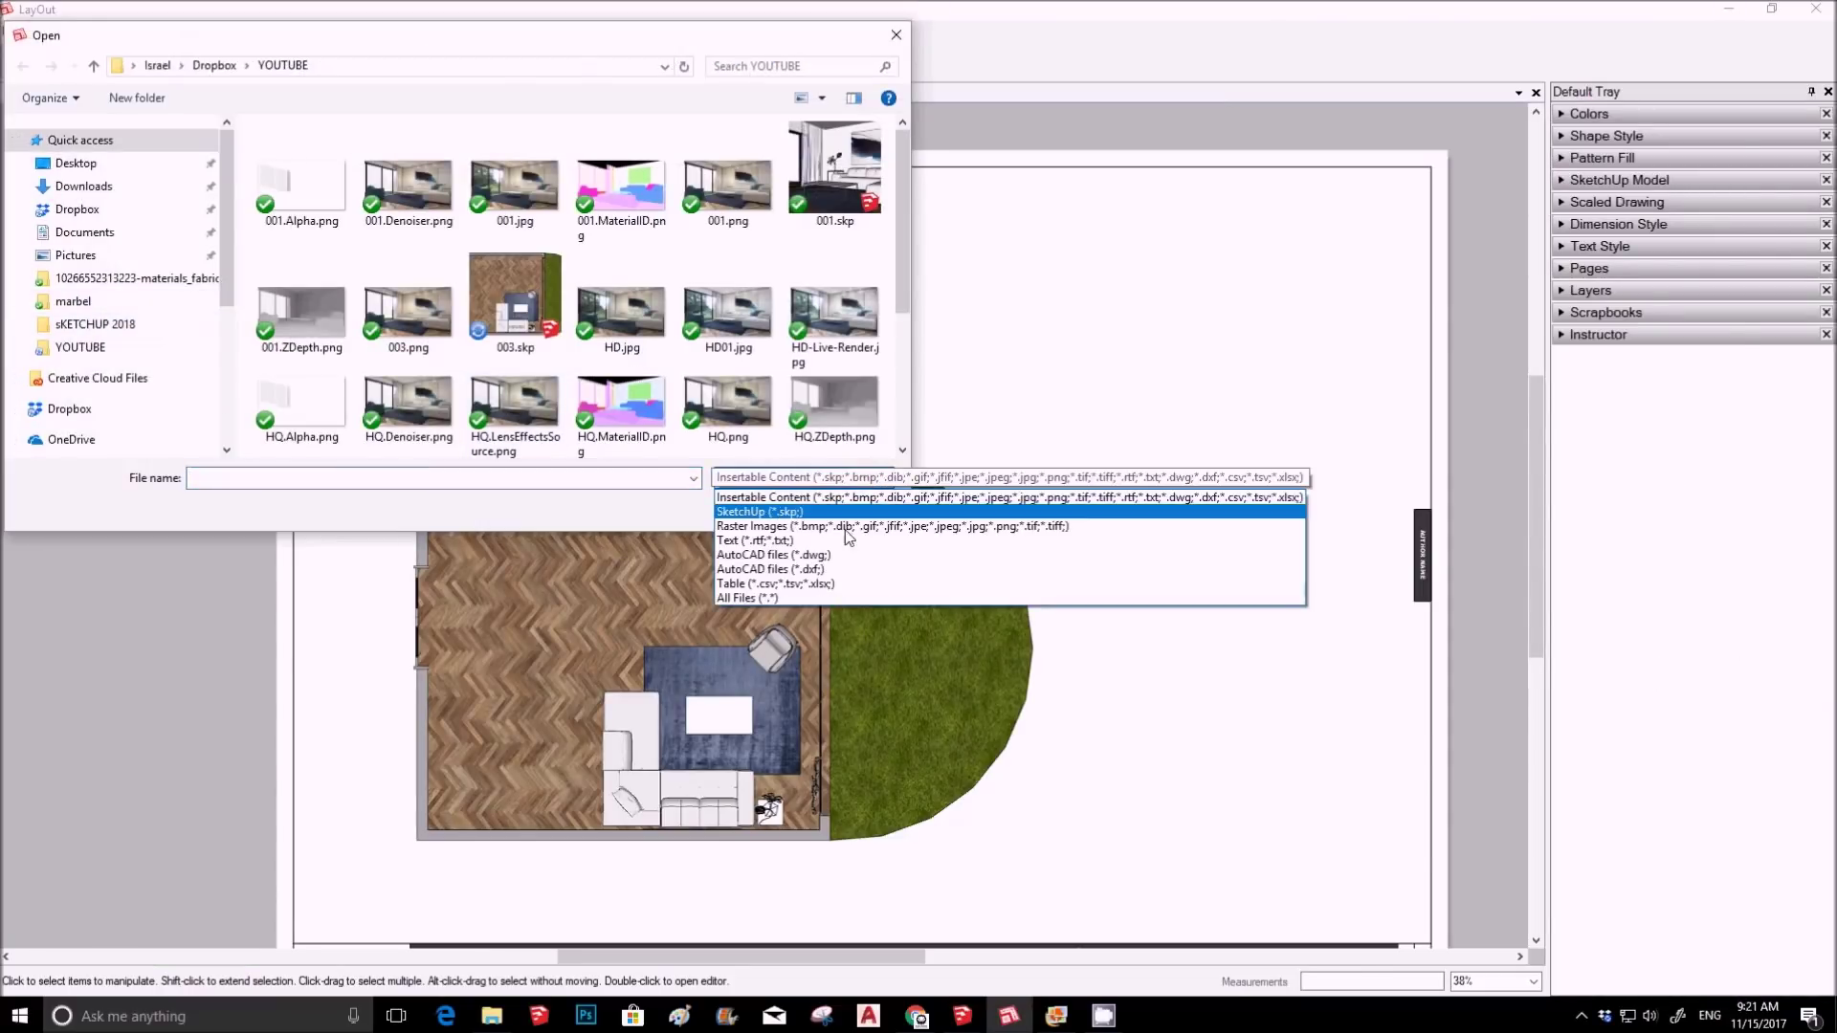
click(796, 597)
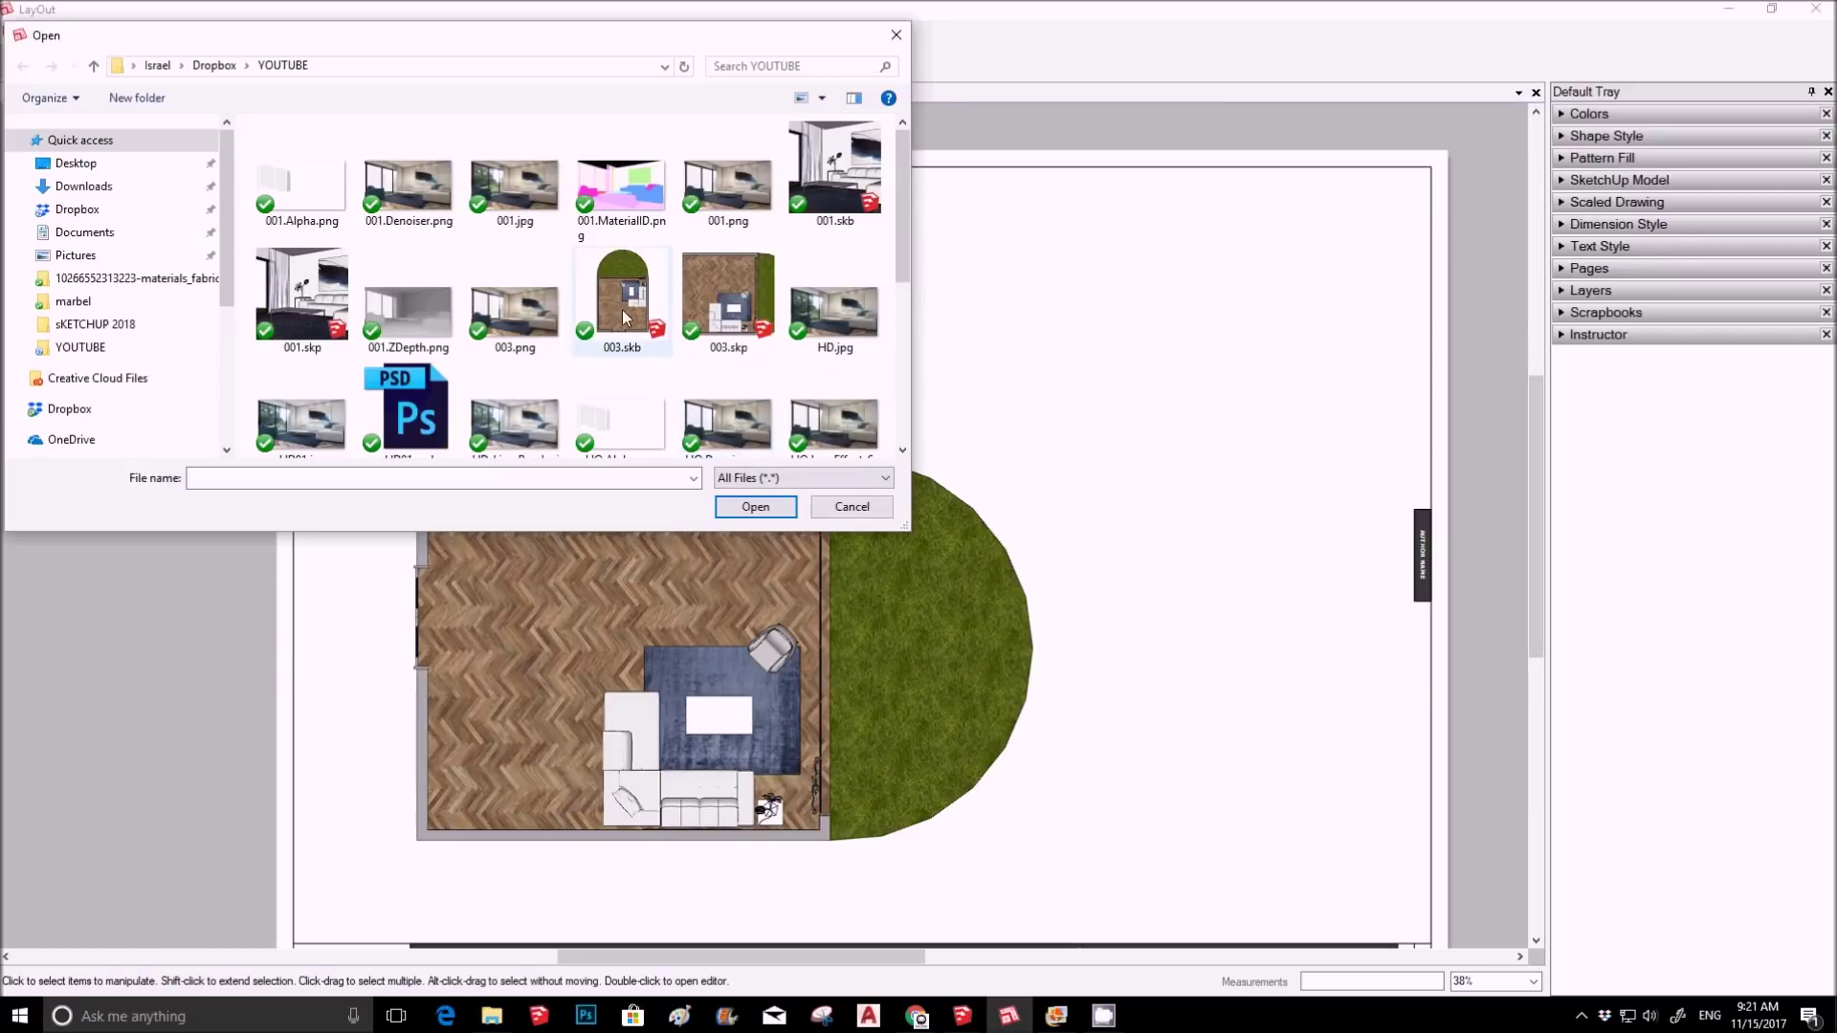
scroll(624, 319, down, 3)
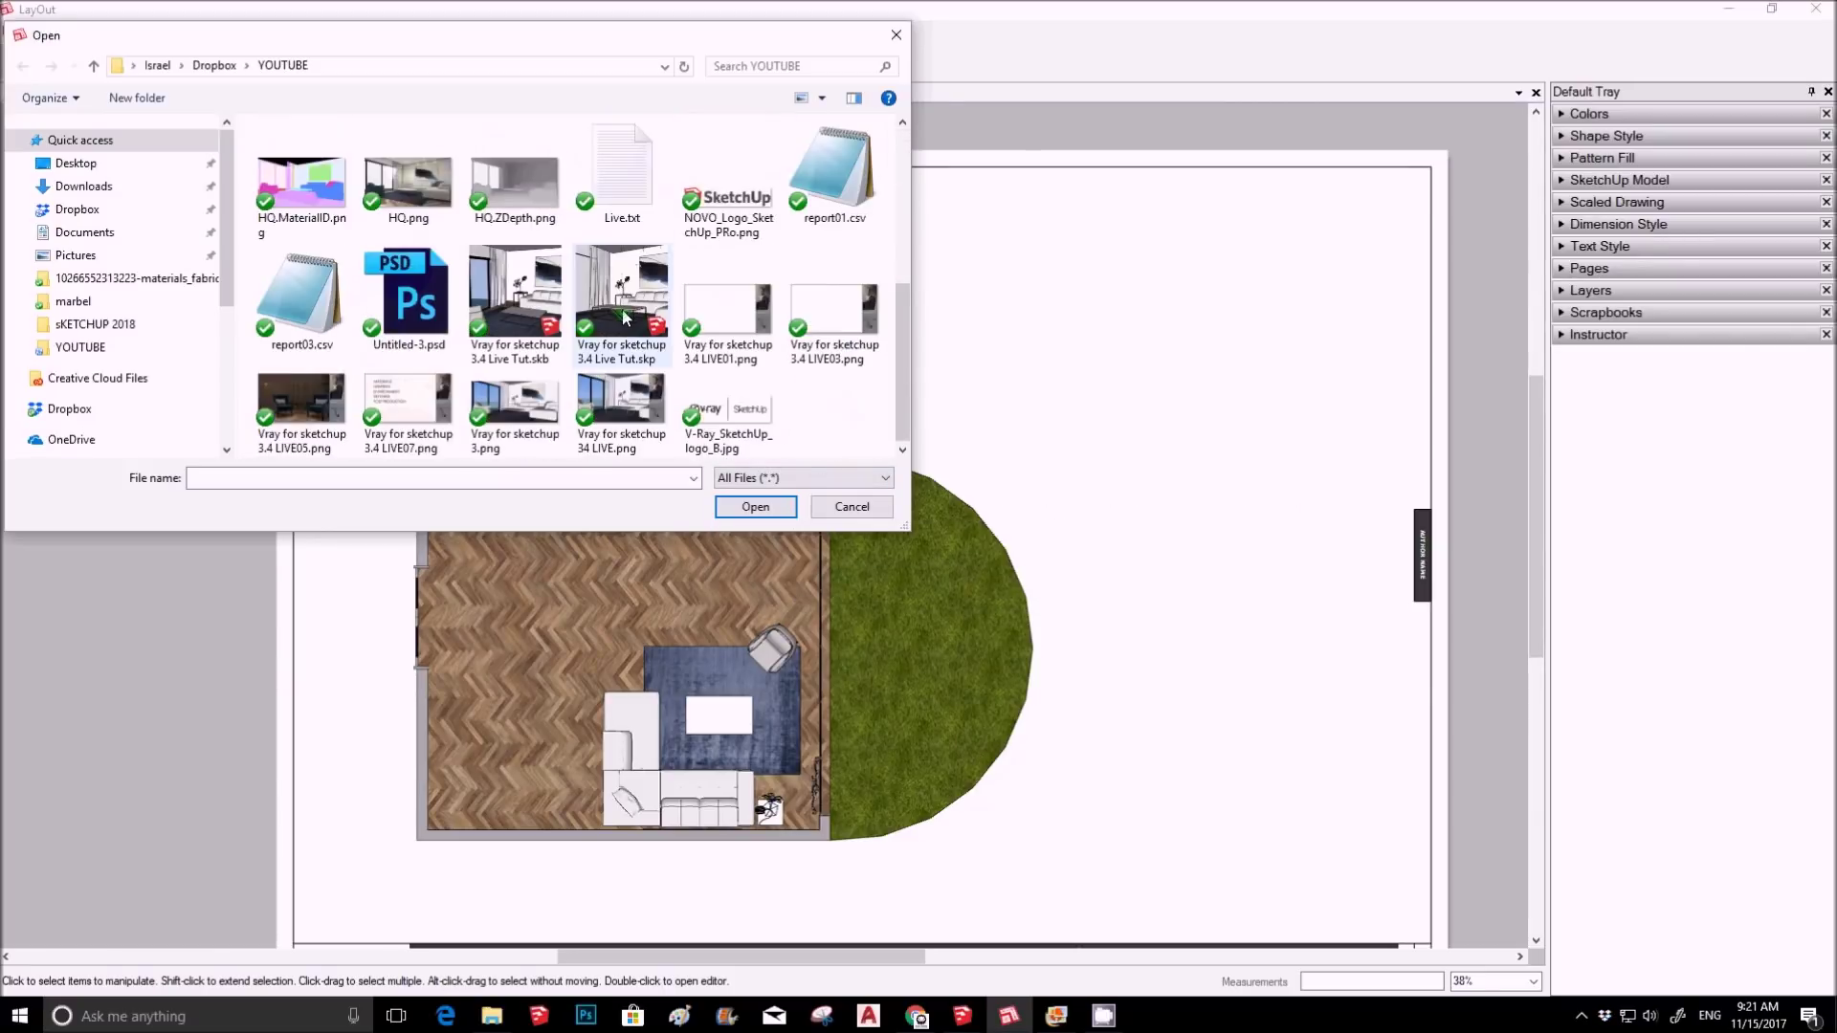
double_click(329, 323)
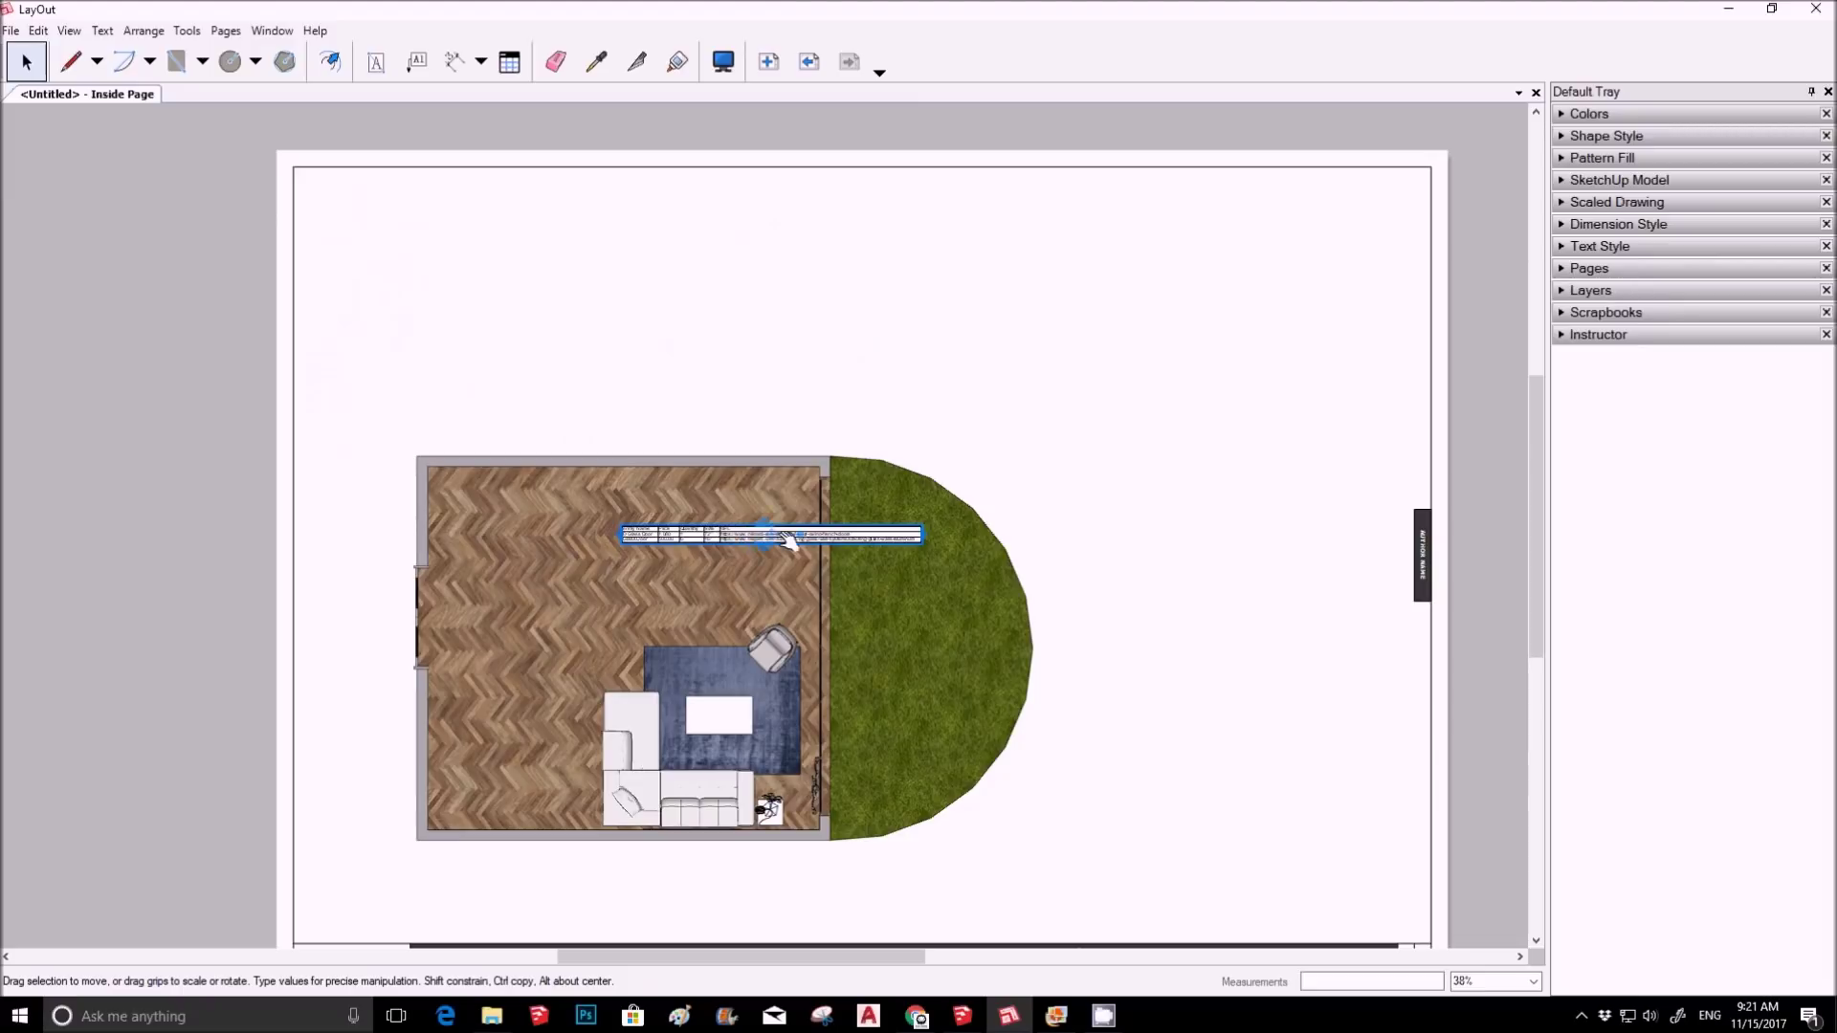
Move the report table so it sits above the floor plan.
drag(885, 534, 1009, 319)
scroll(806, 322, up, 1)
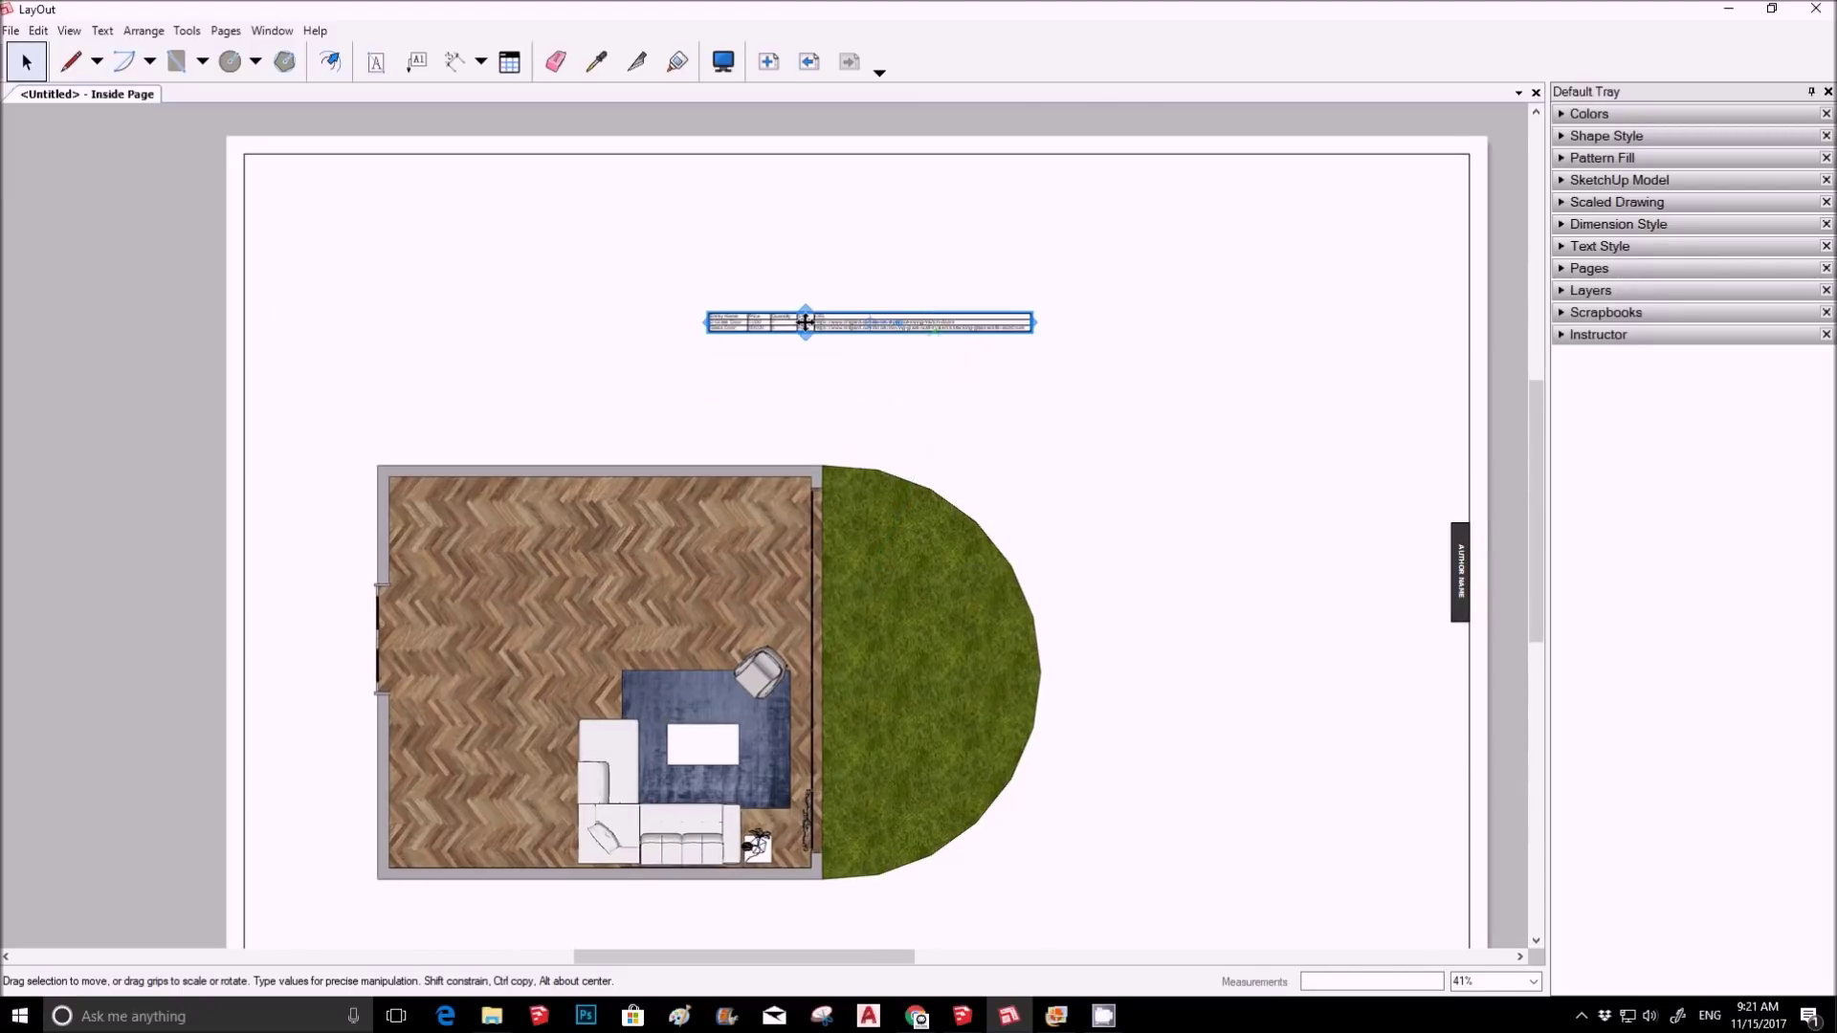
scroll(806, 323, up, 5)
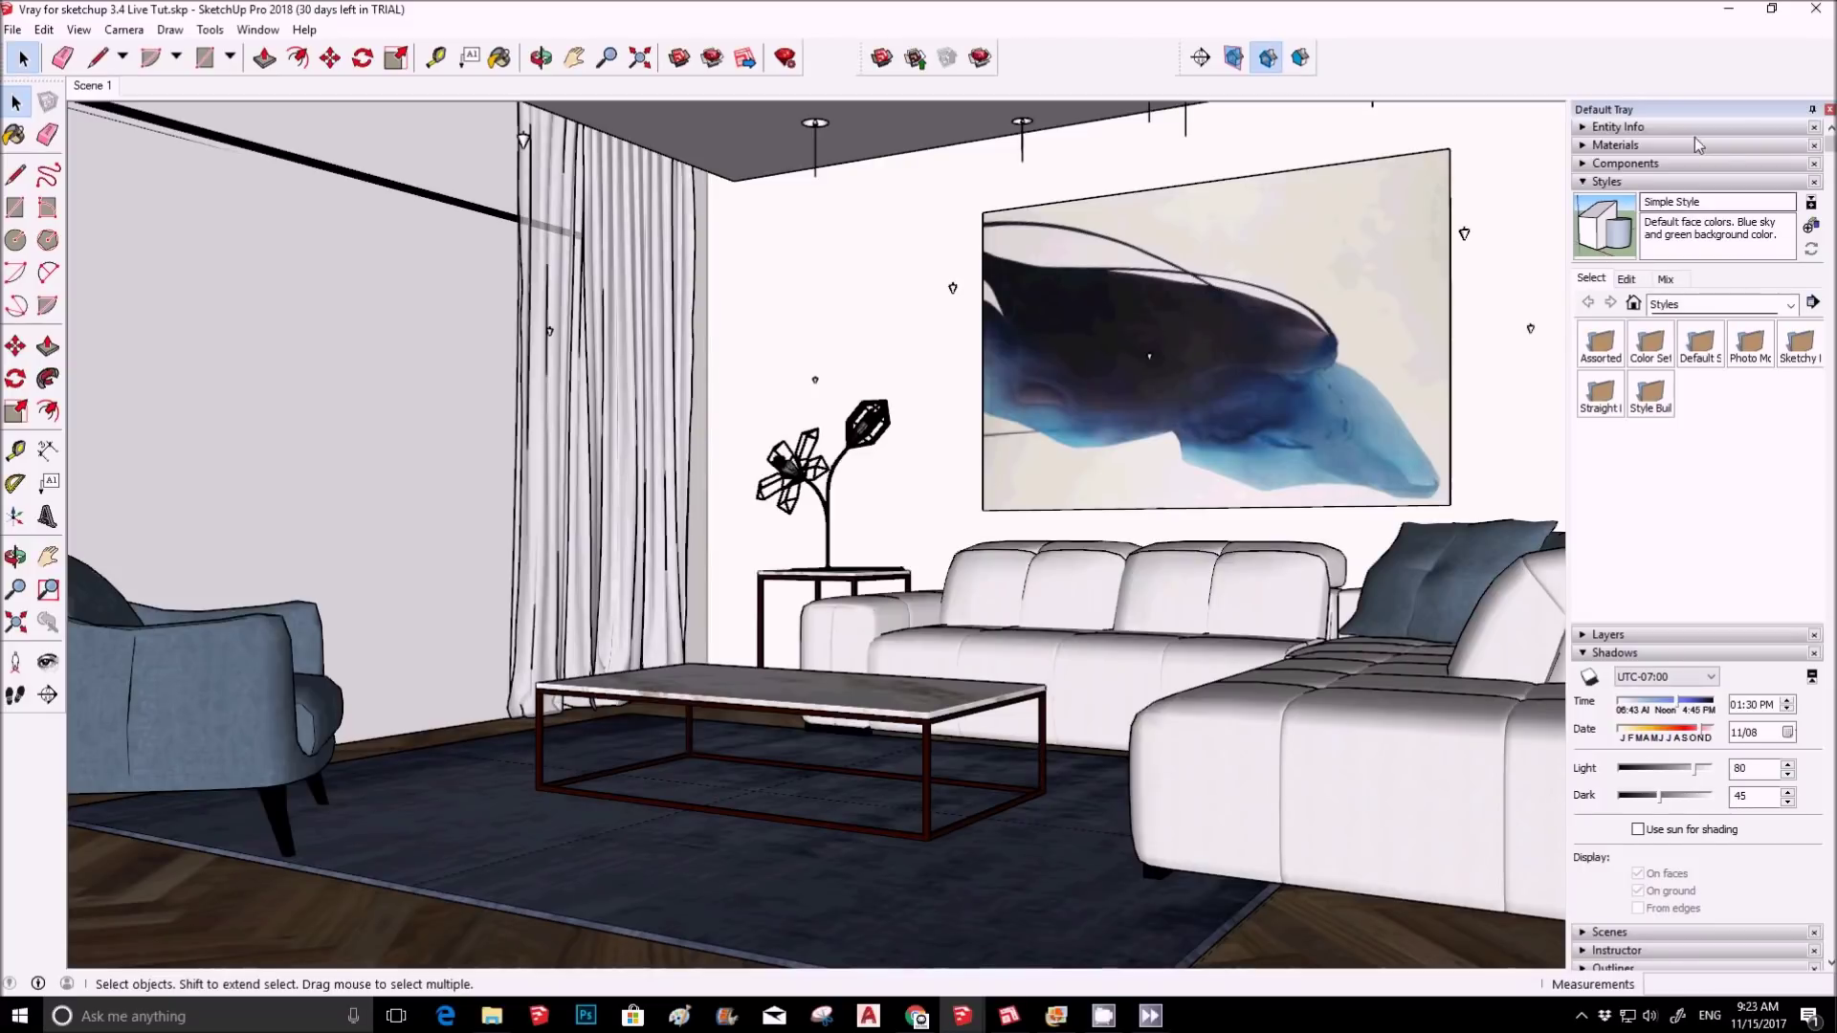
Auto-hide the Default Tray and orbit the living-room view slightly.
click(1812, 109)
middle_drag(785, 600, 811, 494)
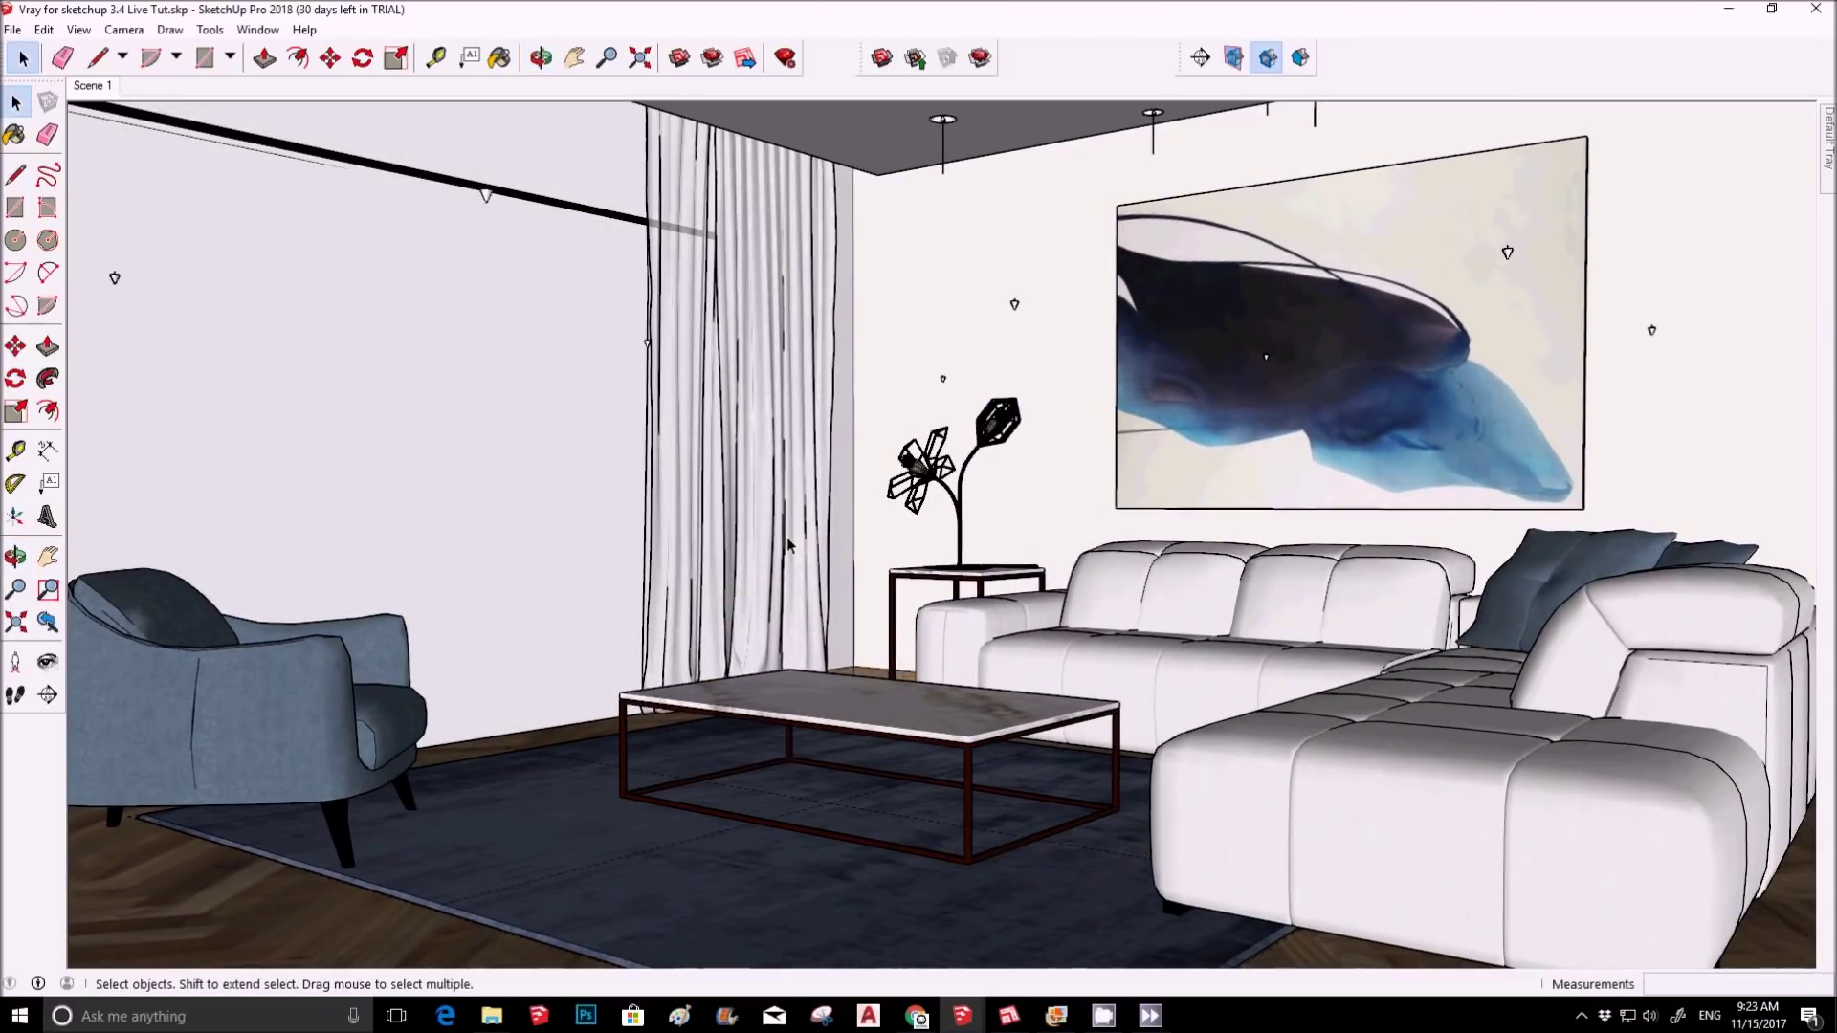